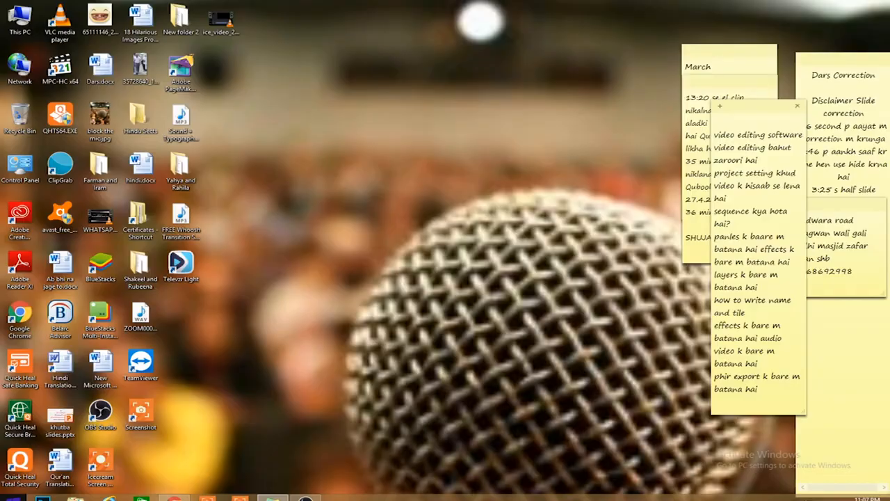
Find Adobe Premiere Pro CC 2018 through the Windows search and launch it
key(super)
click(852, 49)
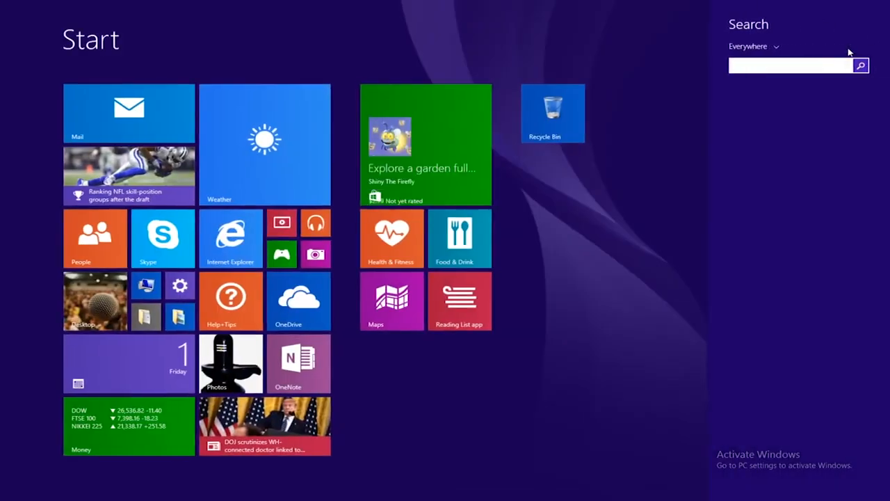
text(premiere Pro CC 2018)
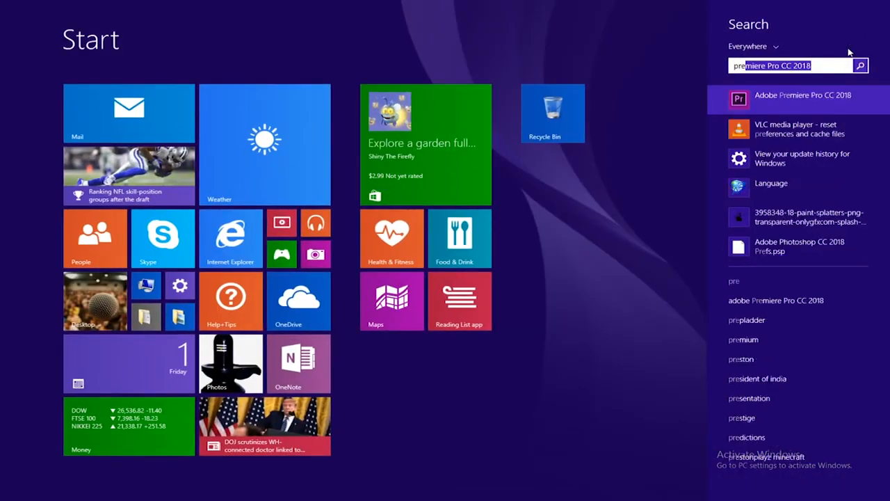
click(842, 96)
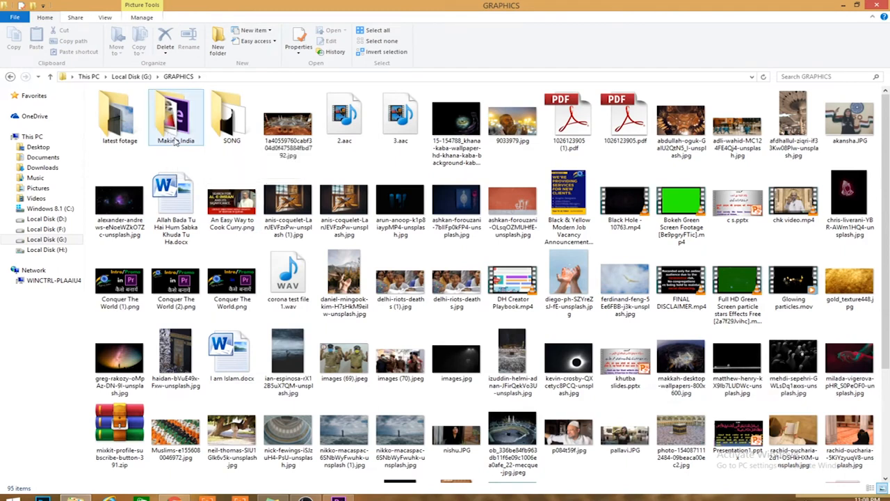
Open the 2nd Video Basic of Adobe folder inside Making India and look through its video, audio and image files
double_click(176, 141)
double_click(150, 94)
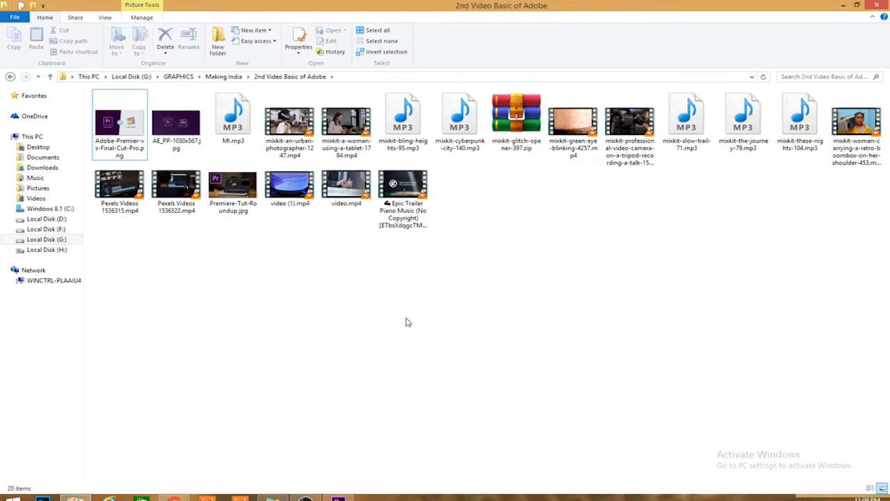
click(305, 142)
click(341, 141)
click(411, 139)
click(453, 134)
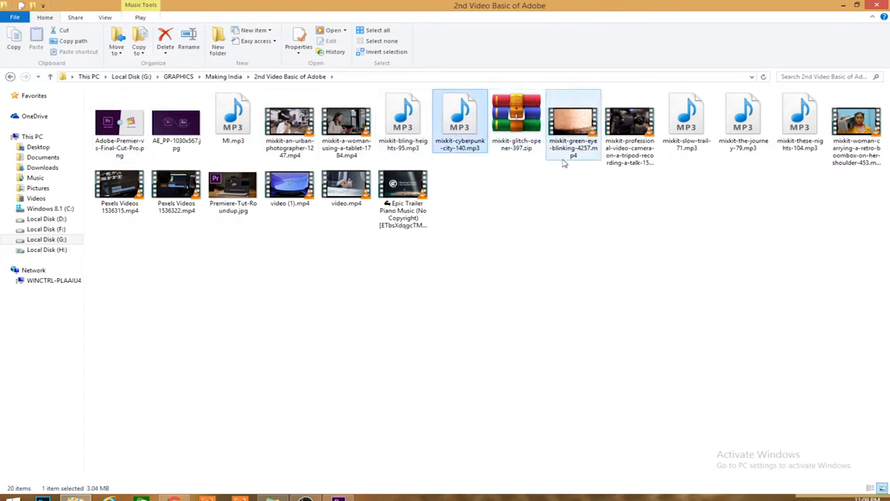
click(126, 136)
click(175, 132)
click(221, 249)
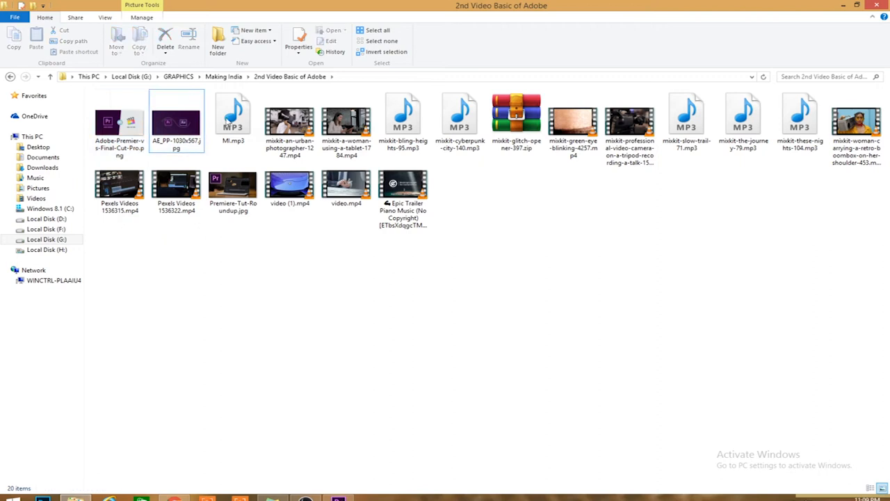
Switch to Adobe Premiere Pro CC 2018 and start a new project named "premiere basic"
mouse_move(338, 498)
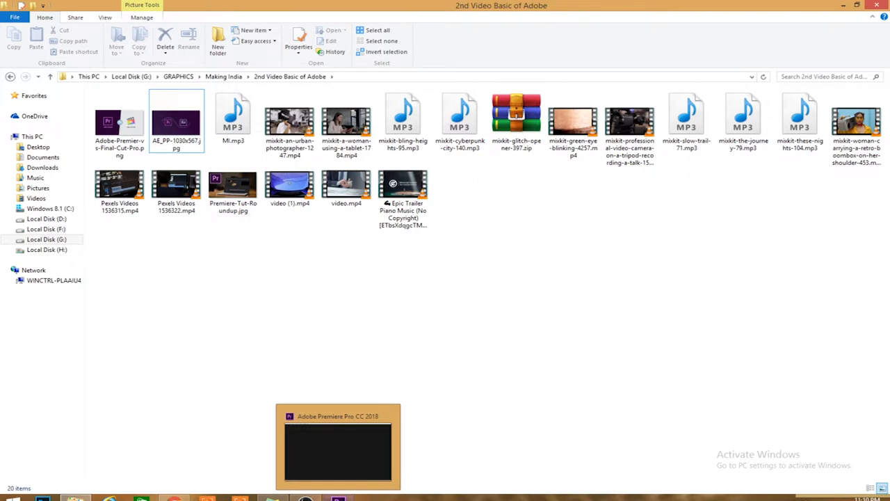
click(373, 433)
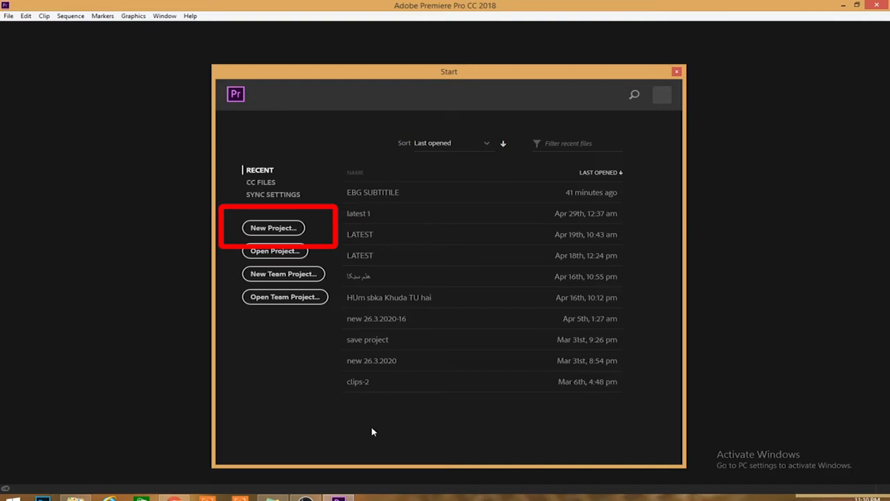
click(278, 239)
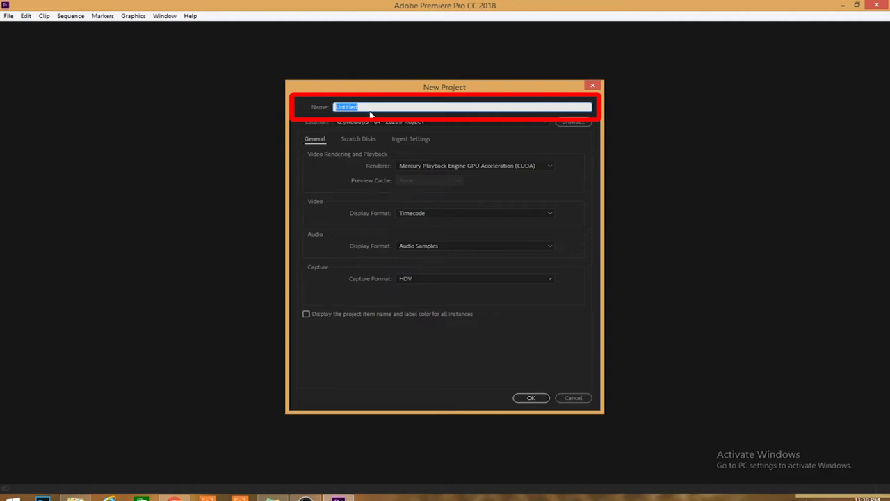
text(basic)
key(BackSpace)
key(BackSpace)
key(BackSpace)
key(BackSpace)
key(BackSpace)
text(premiere basic)
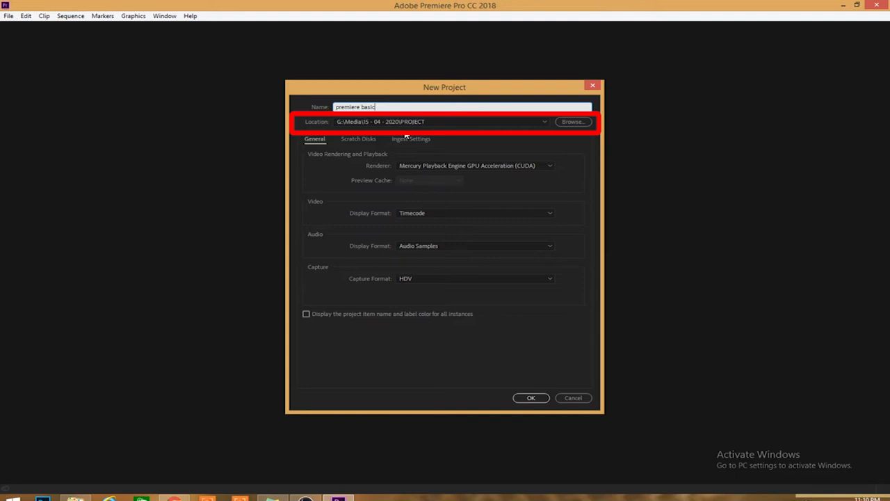
Store the project in a new folder named "premiere basic" inside G:\GRAPHICS and create the project
click(573, 122)
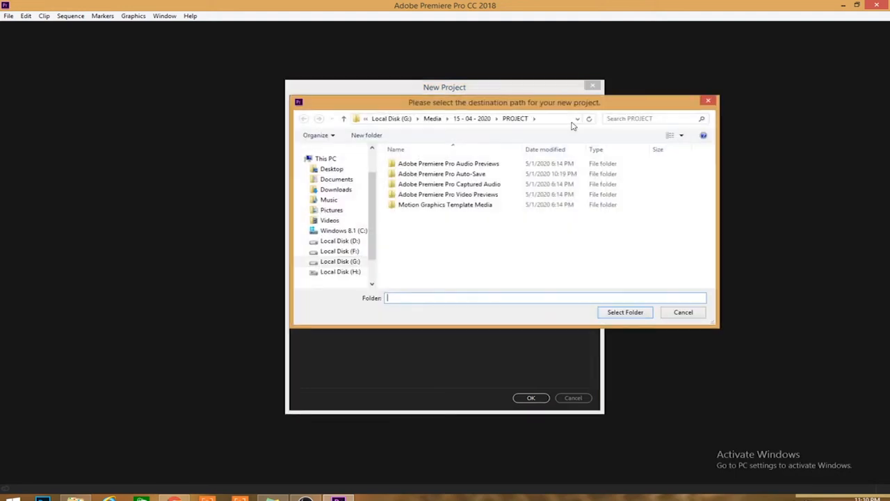
click(351, 261)
double_click(545, 174)
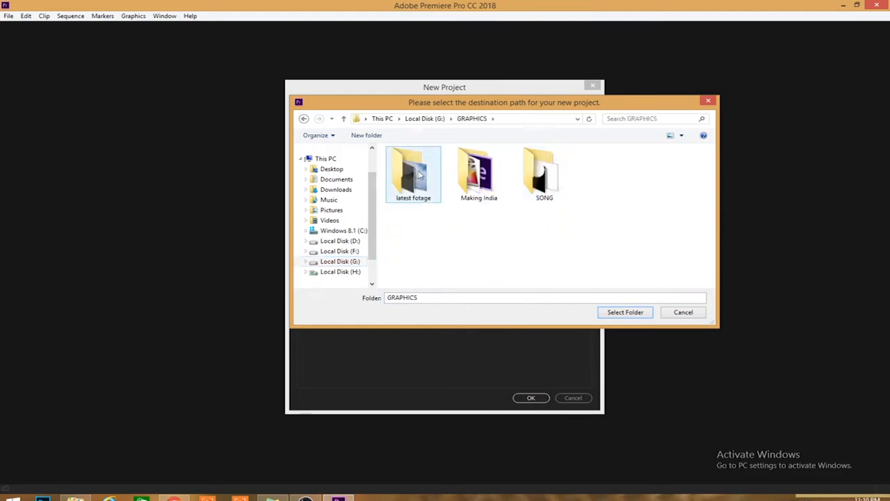
click(366, 135)
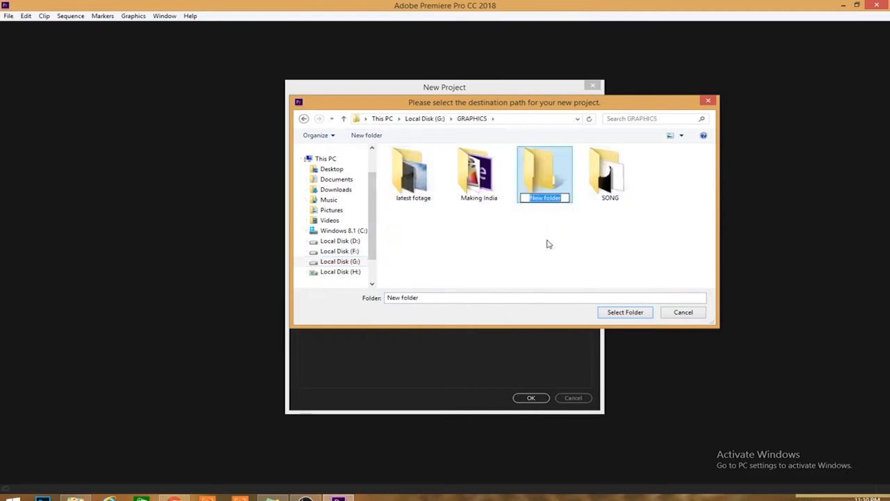
text(premi)
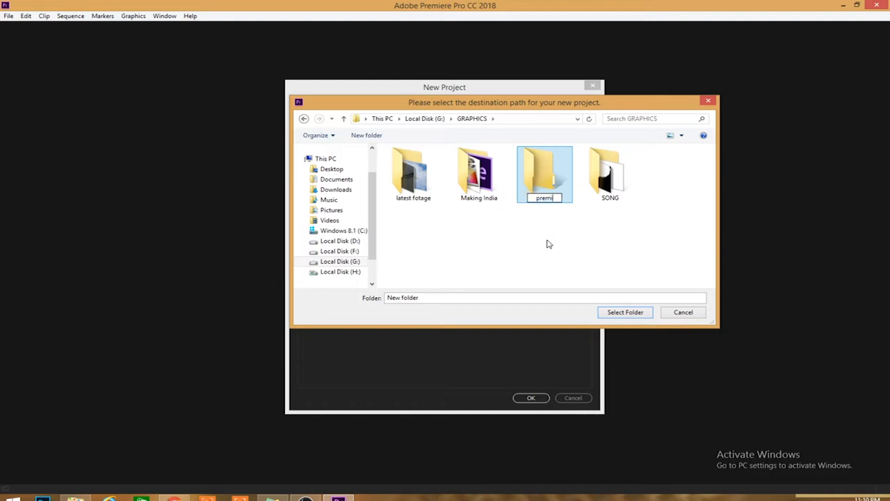
text(ere basic)
click(629, 312)
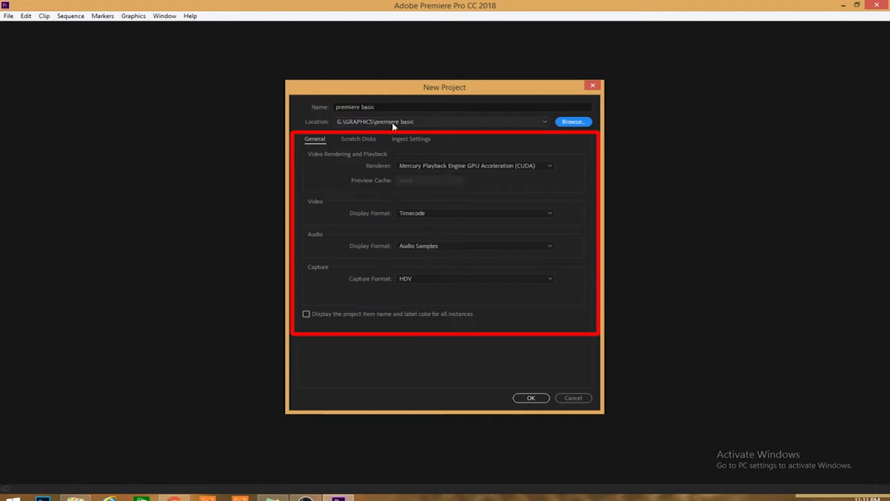
click(530, 398)
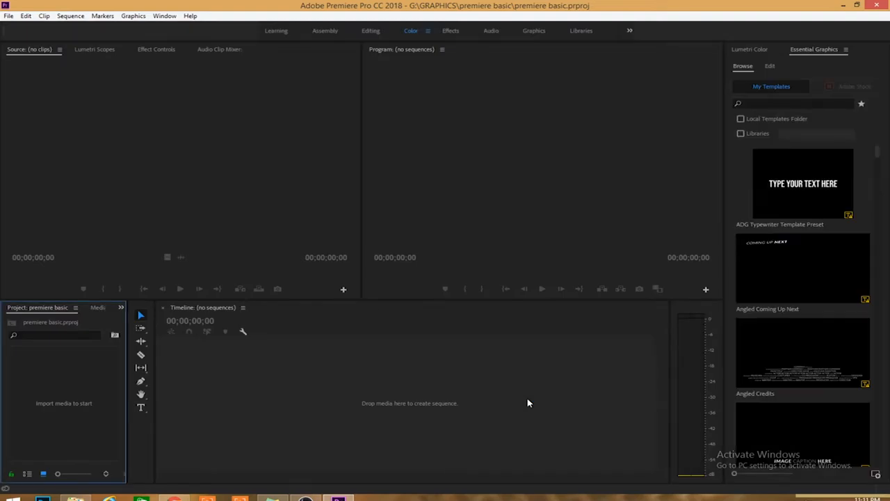
Narrow the Source panel group and close the Essential Graphics and Lumetri Color panels
drag(361, 156, 259, 167)
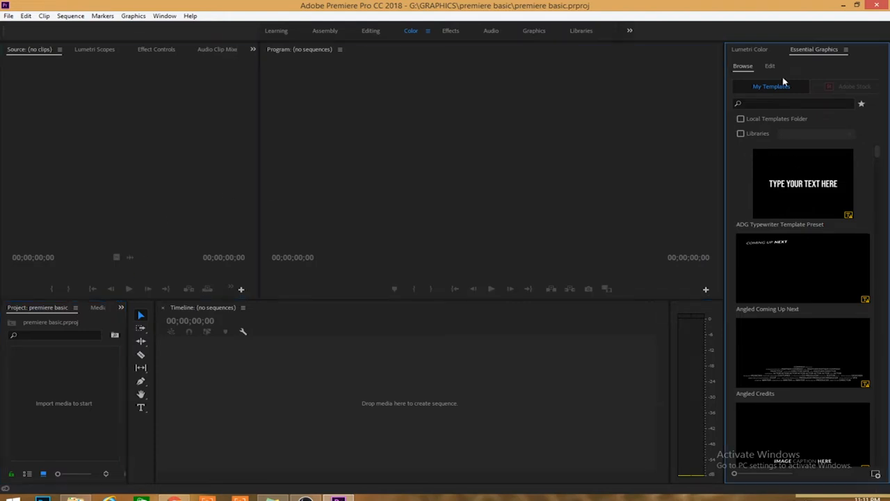
click(848, 50)
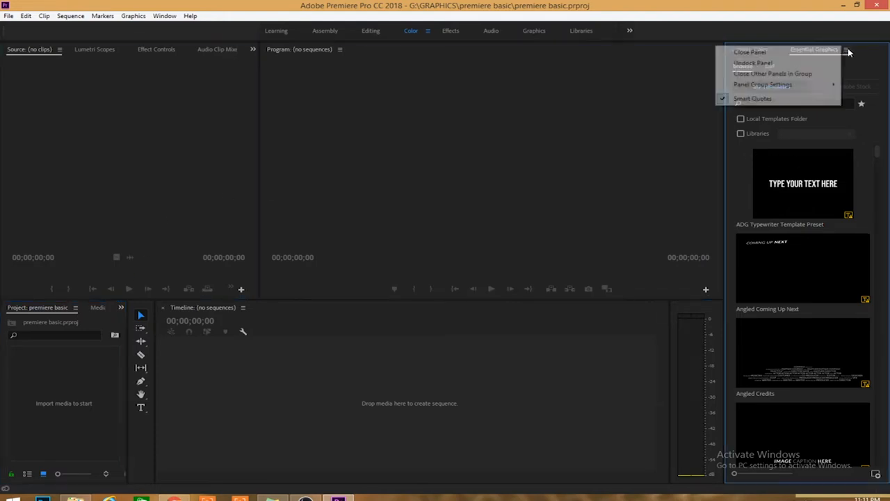
click(826, 53)
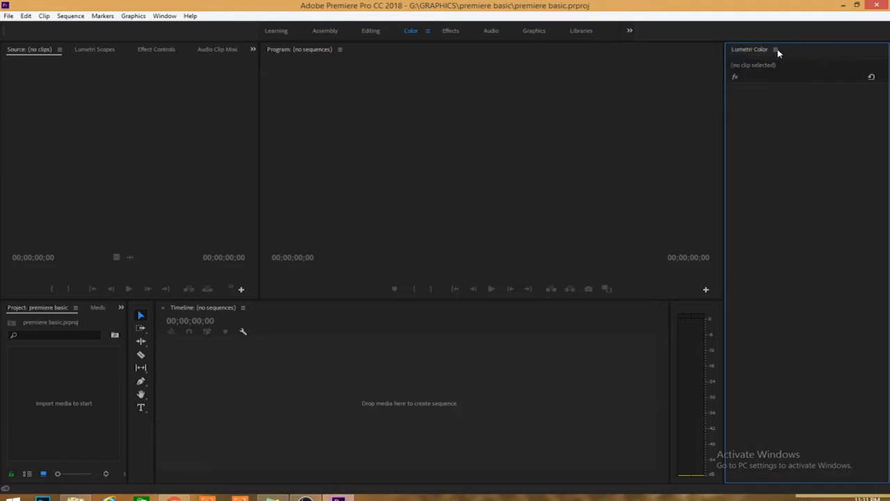
click(776, 51)
click(746, 55)
click(439, 212)
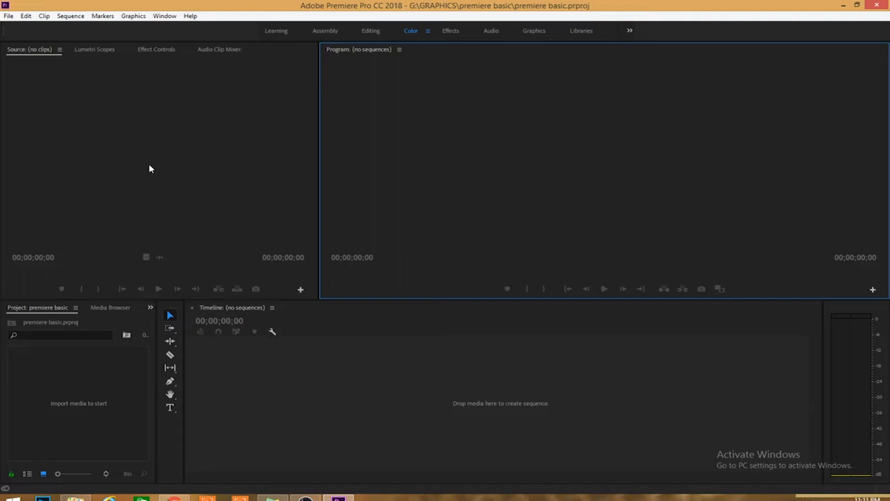
Bring up the Effect Controls panel, and close the Media Browser and Libraries panels in the Project panel group
click(28, 57)
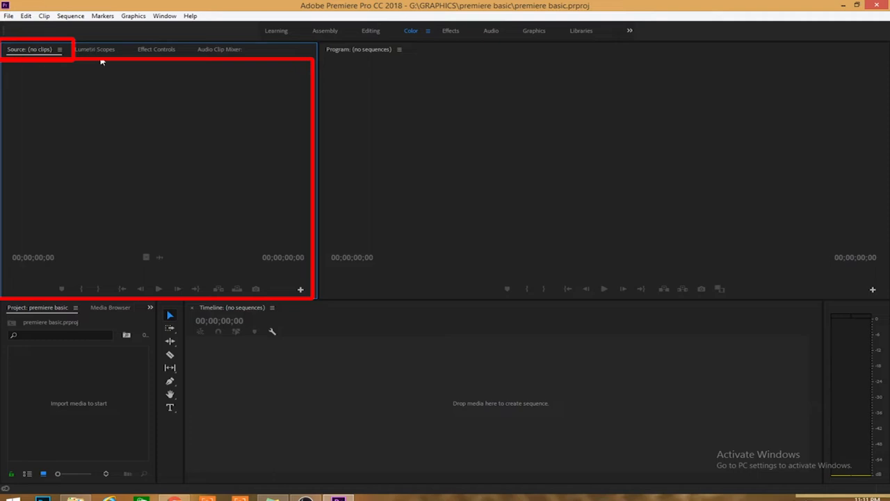
click(147, 52)
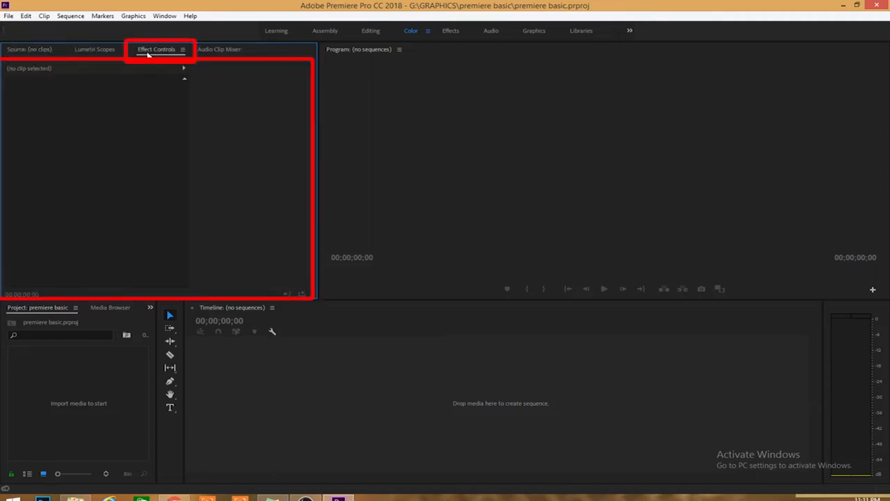
click(29, 309)
click(98, 312)
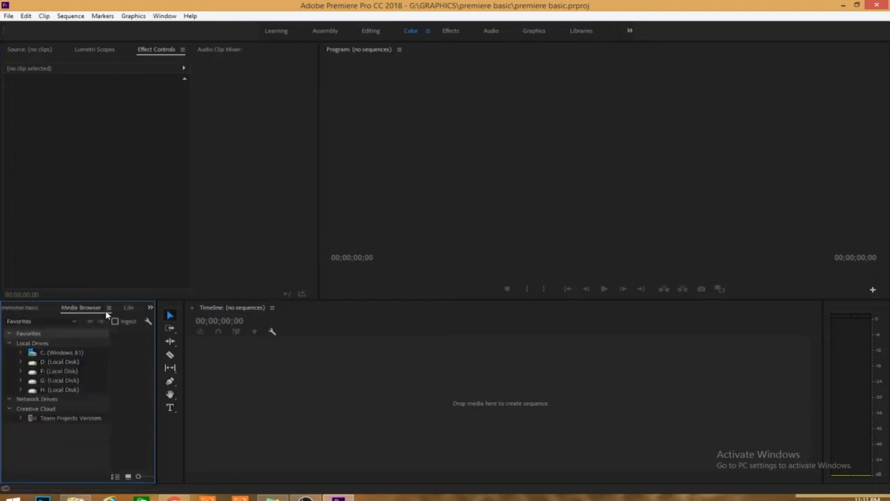
click(109, 308)
click(129, 309)
click(91, 307)
click(112, 311)
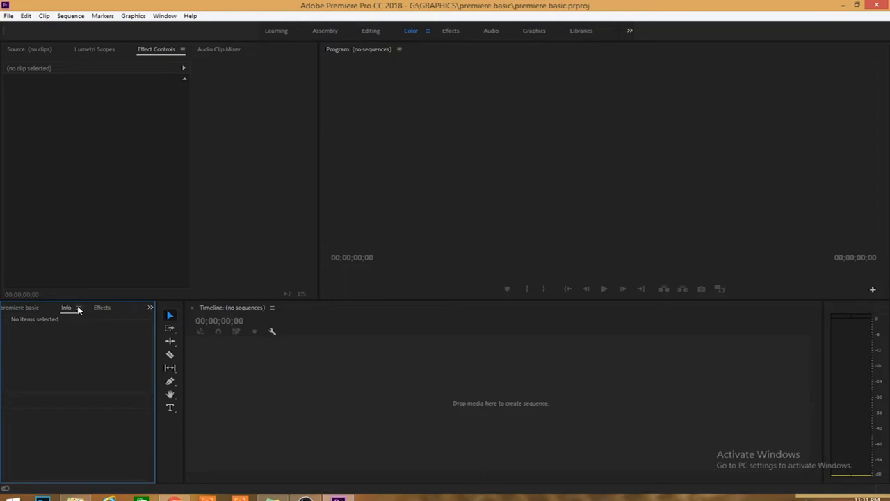
Close the Info, Markers and History panels, leaving only Project and Effects in that group
click(78, 308)
click(105, 309)
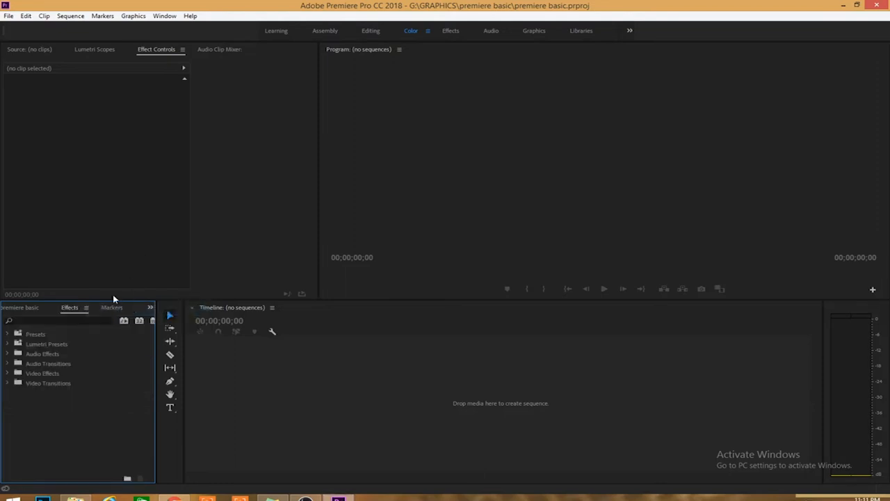
click(110, 309)
click(109, 309)
click(129, 309)
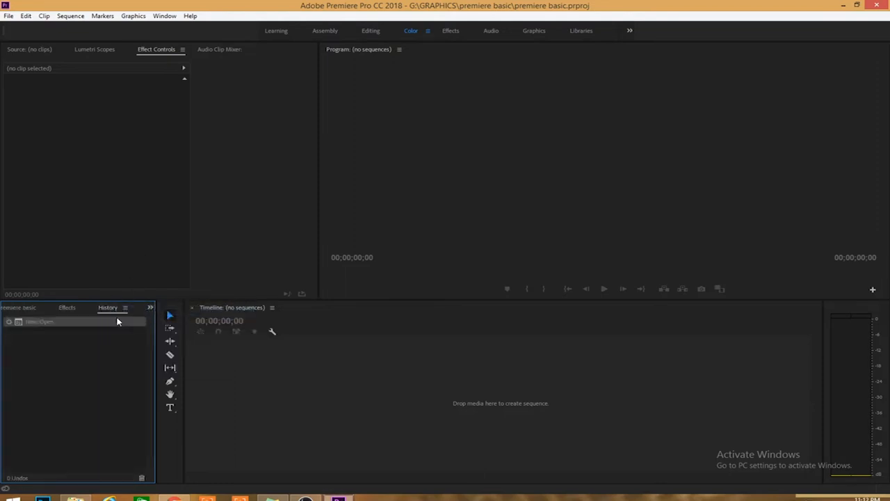
click(125, 308)
click(136, 311)
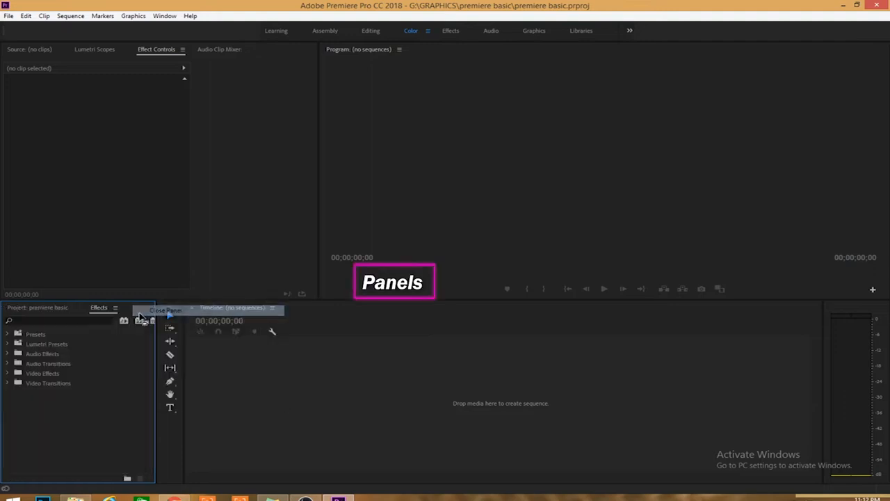
Resize the Program monitor and Timeline areas, and widen the Project and Effects panel group to about twice its width
click(96, 123)
click(431, 177)
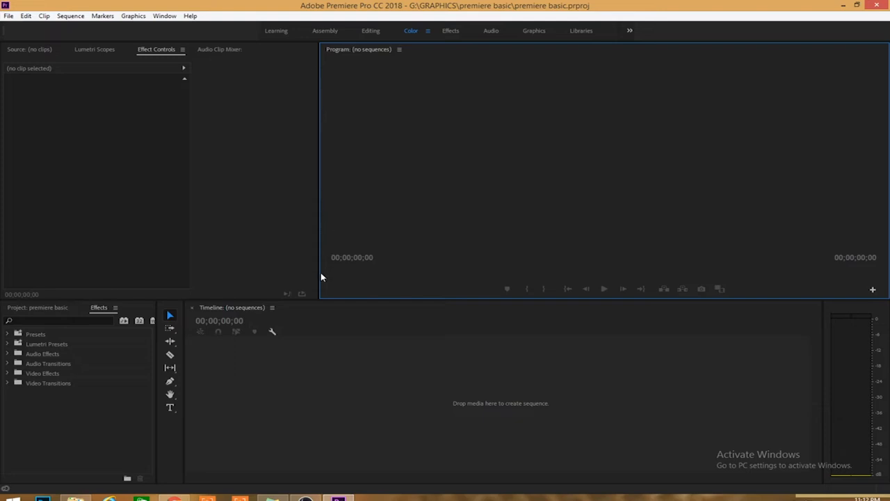
drag(433, 299, 417, 430)
drag(316, 278, 128, 245)
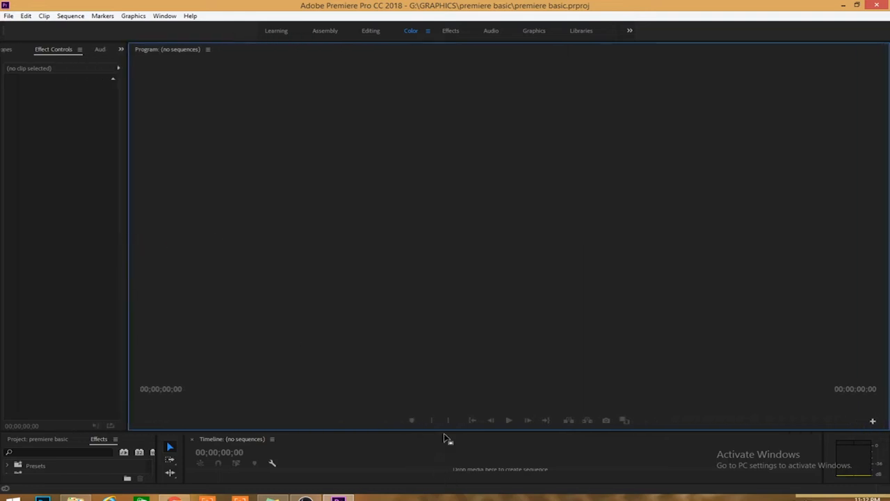
drag(445, 430, 441, 285)
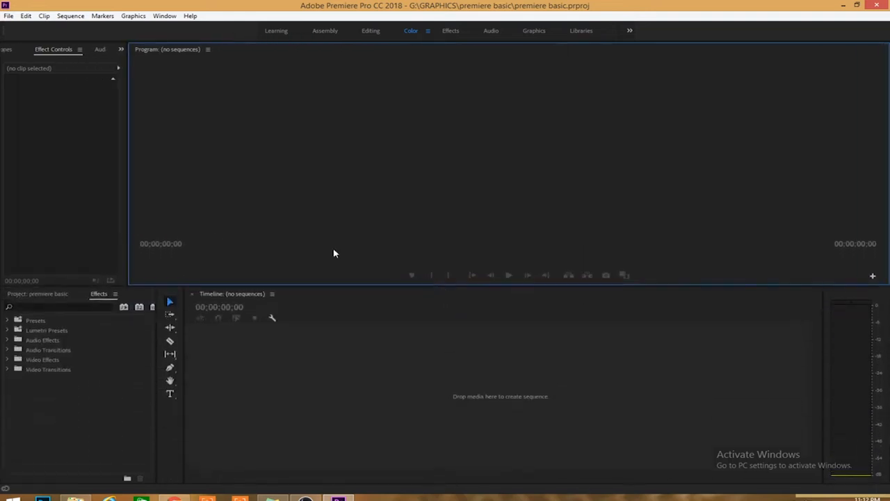
drag(127, 177, 183, 177)
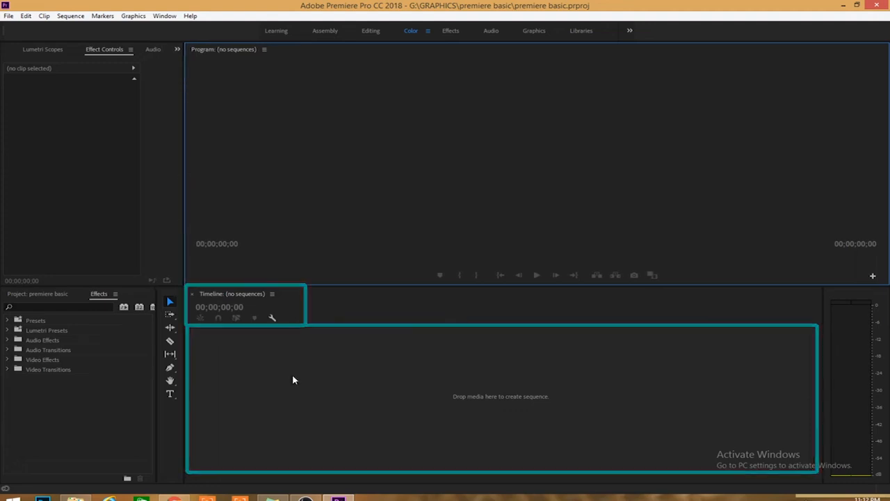
drag(158, 345, 326, 344)
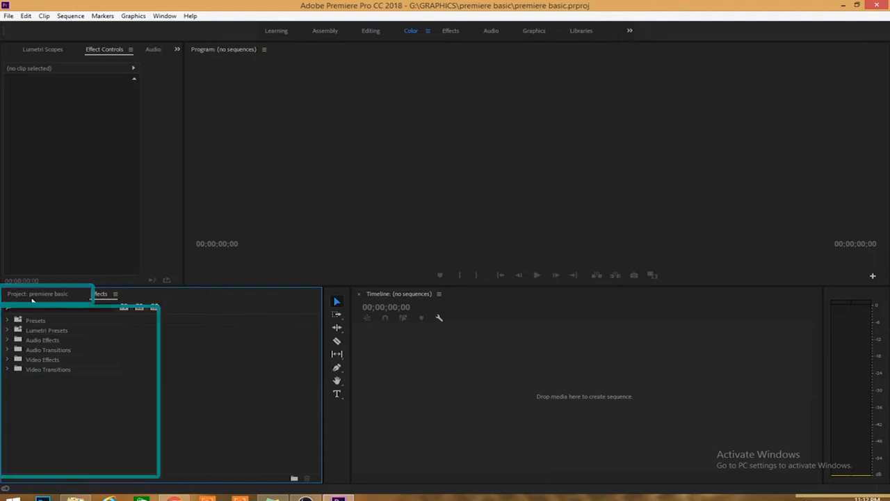
Show the Project panel's contents and widen the Source panel group to match the Project panel's width
click(32, 298)
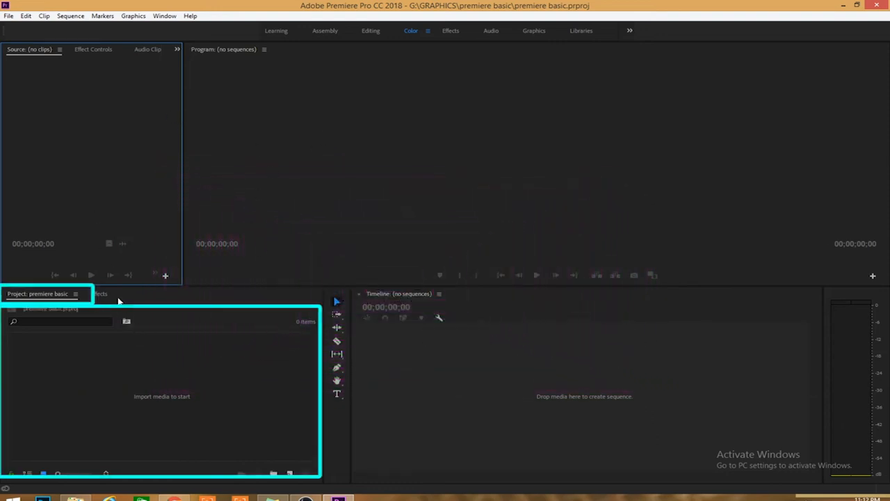
click(91, 301)
drag(184, 266, 324, 267)
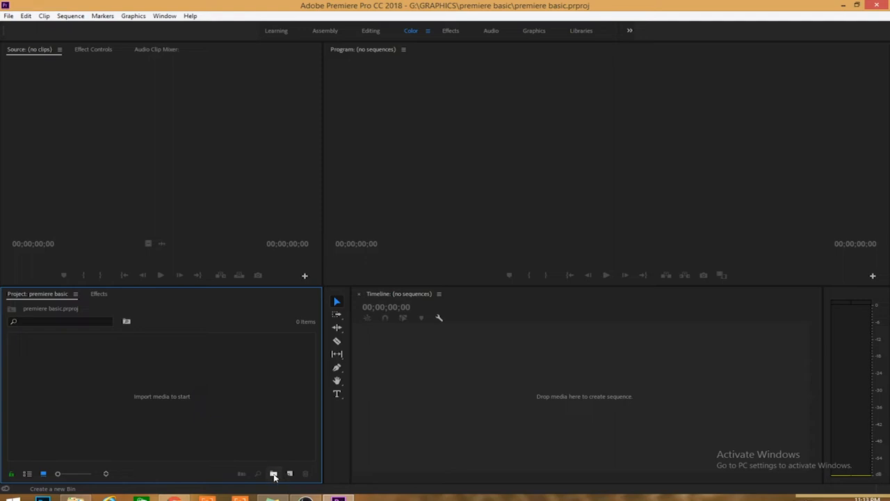
Create two bins in the project, named "video footage" and "Audio"
click(274, 476)
text(video footage)
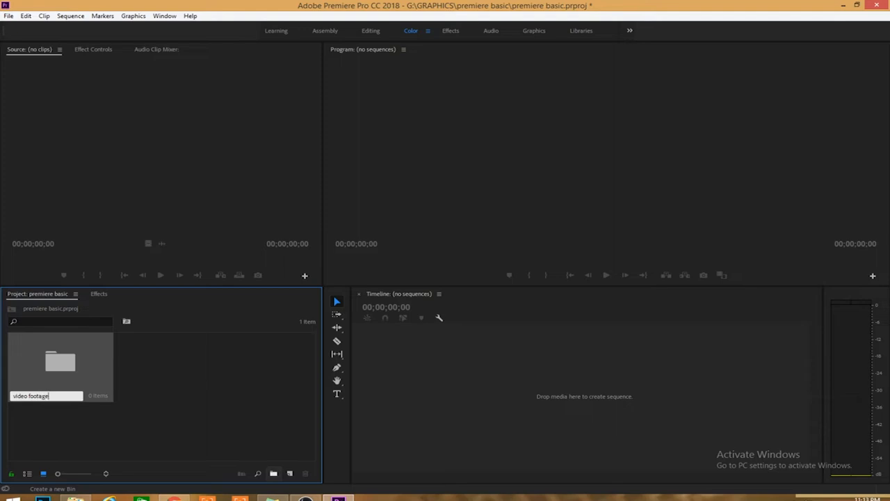
click(225, 451)
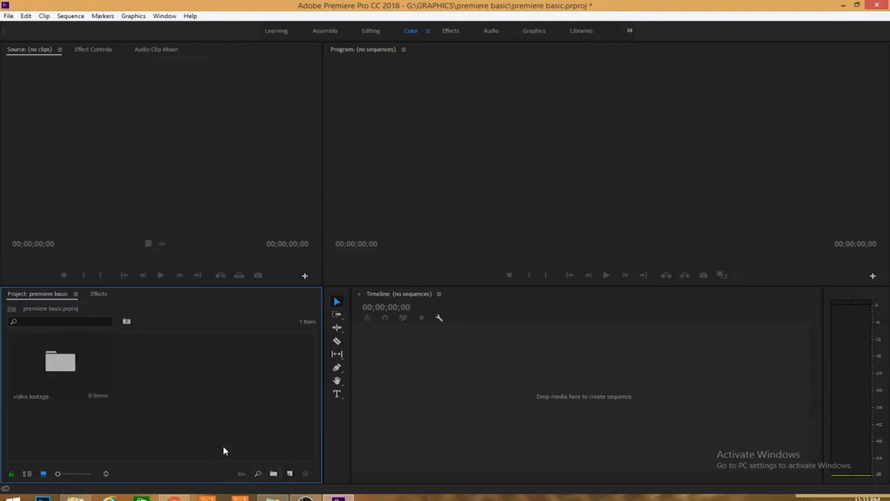
click(273, 474)
text(A)
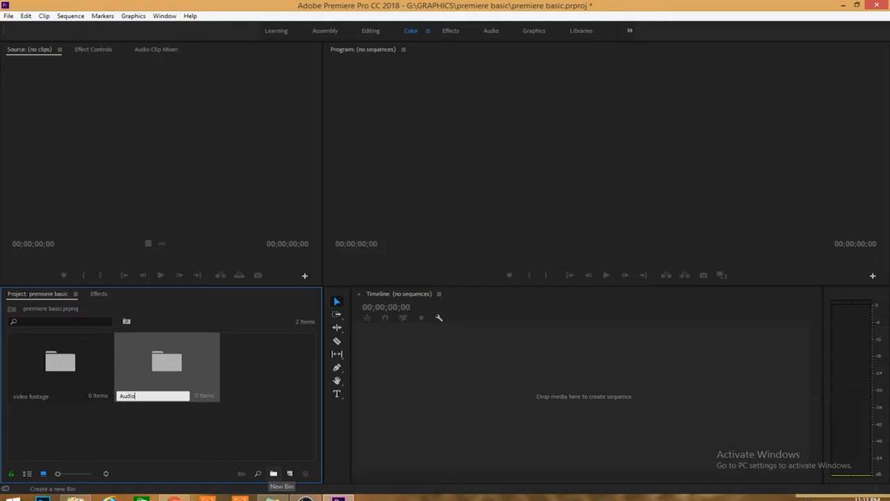
text(udio)
click(204, 445)
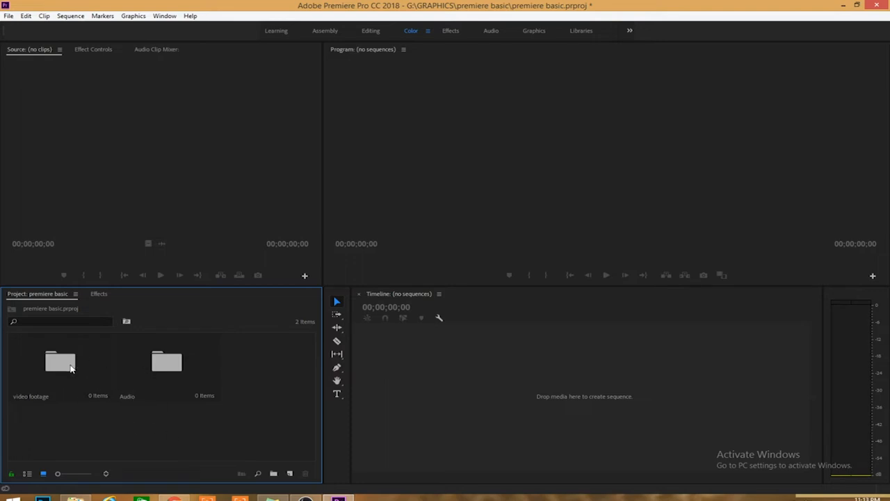
Import mixkit-green-eye-blinking-4257.mp4 from GRAPHICS > Making India > 2nd Video Basic of Adobe on drive G into the video footage bin
double_click(70, 368)
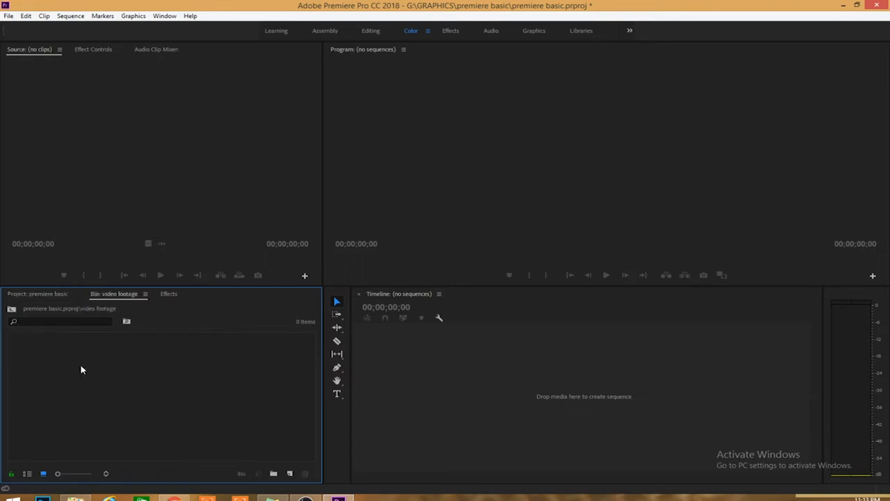
double_click(81, 370)
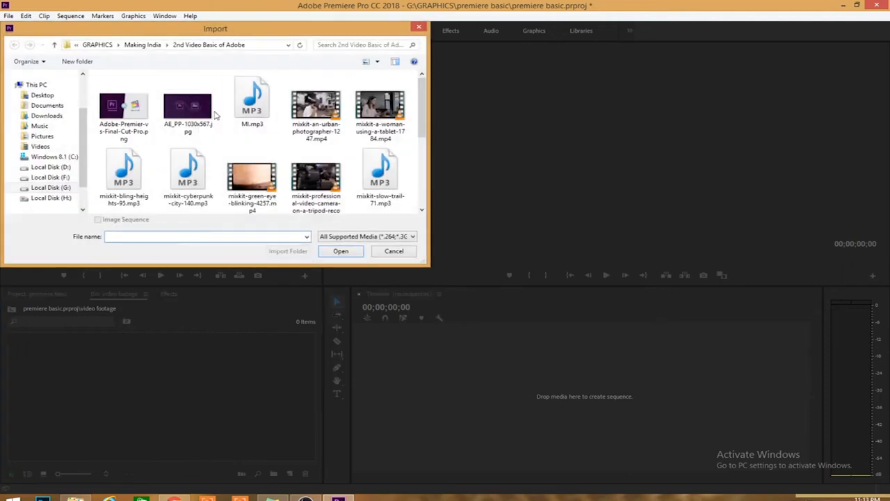
click(58, 188)
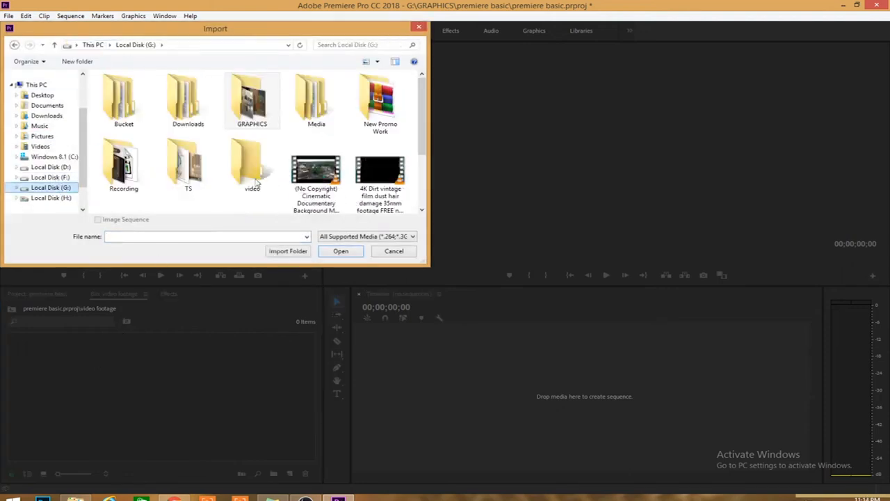
double_click(253, 110)
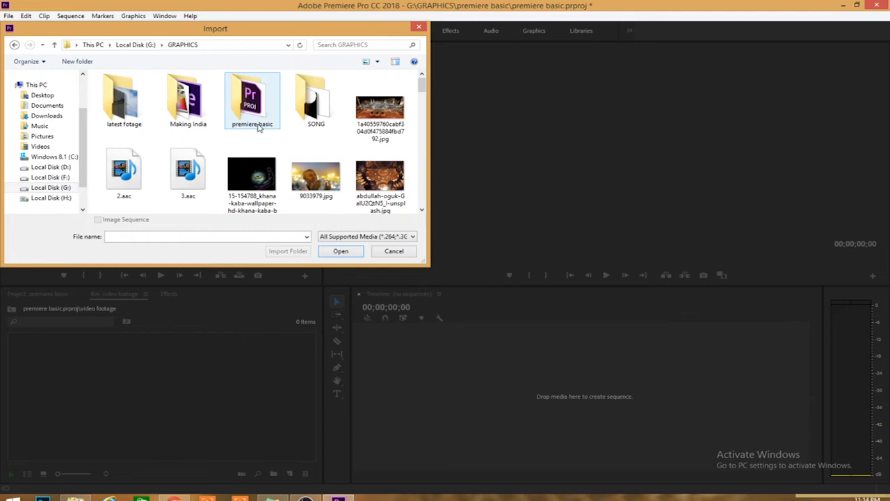
double_click(187, 117)
double_click(123, 105)
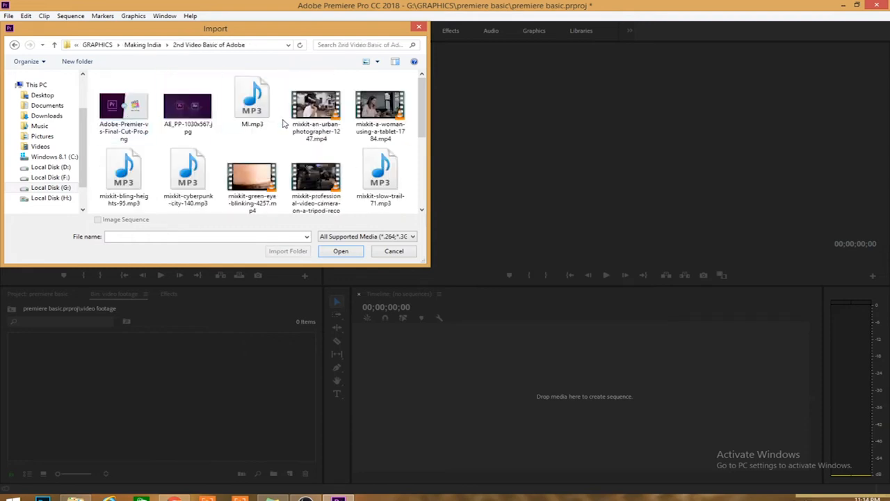
right_click(379, 174)
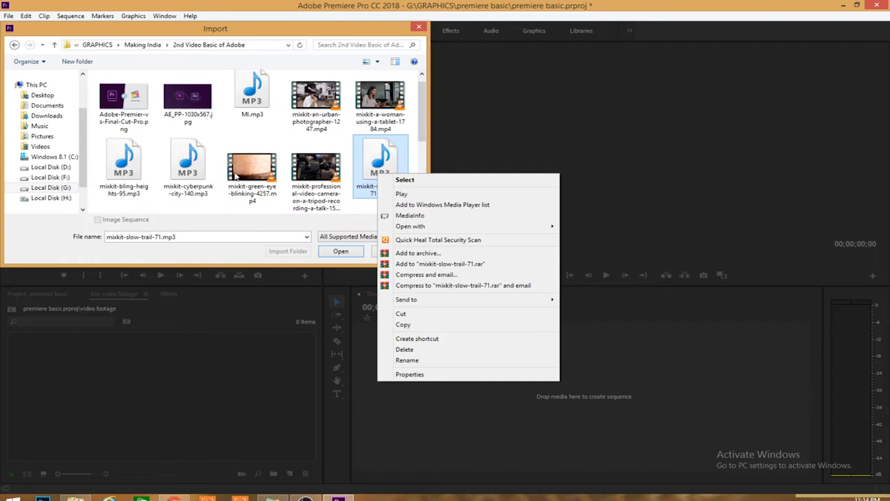
click(240, 170)
click(340, 251)
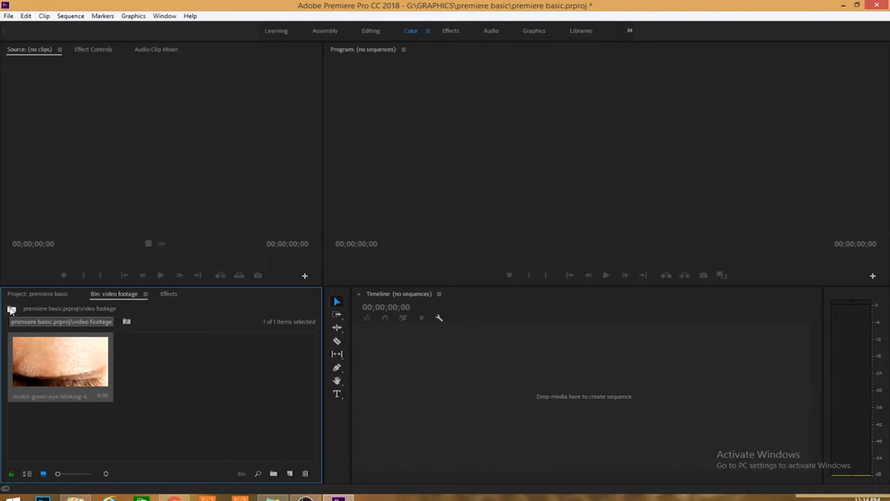
Import mixkit-slow-trail-71.mp3 from the 2nd Video Basic of Adobe folder into the Audio bin
click(11, 310)
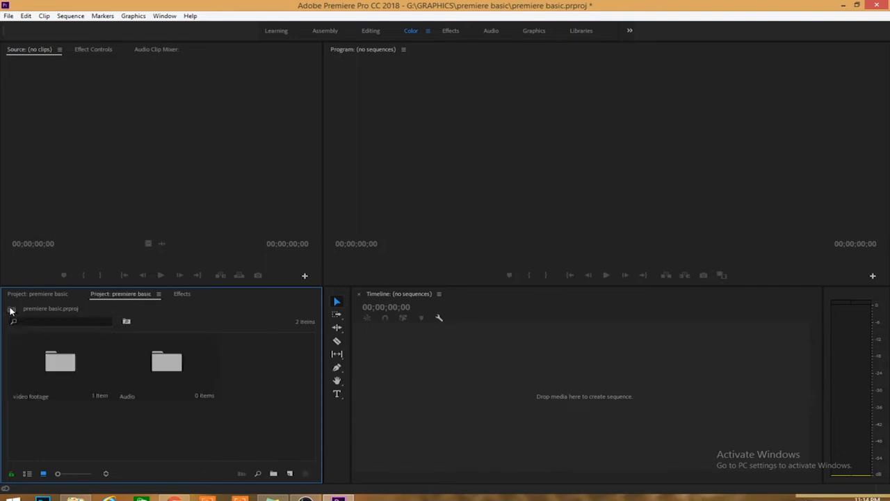
double_click(177, 362)
double_click(178, 361)
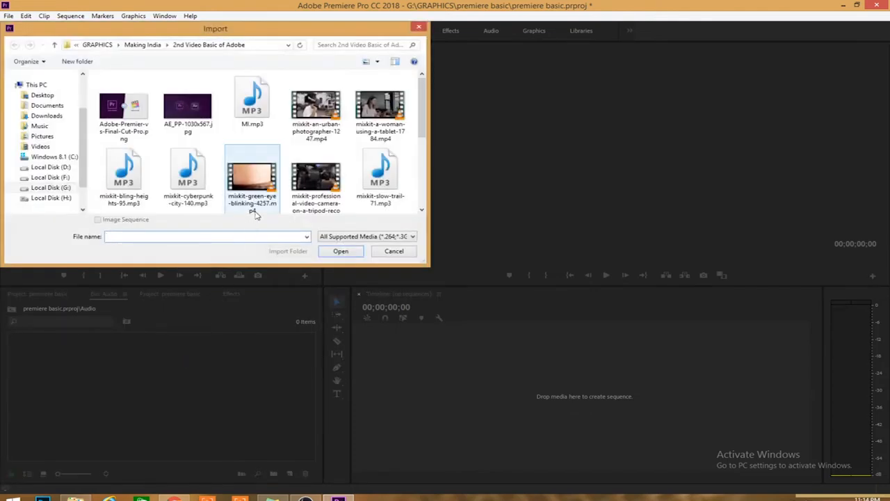
click(380, 174)
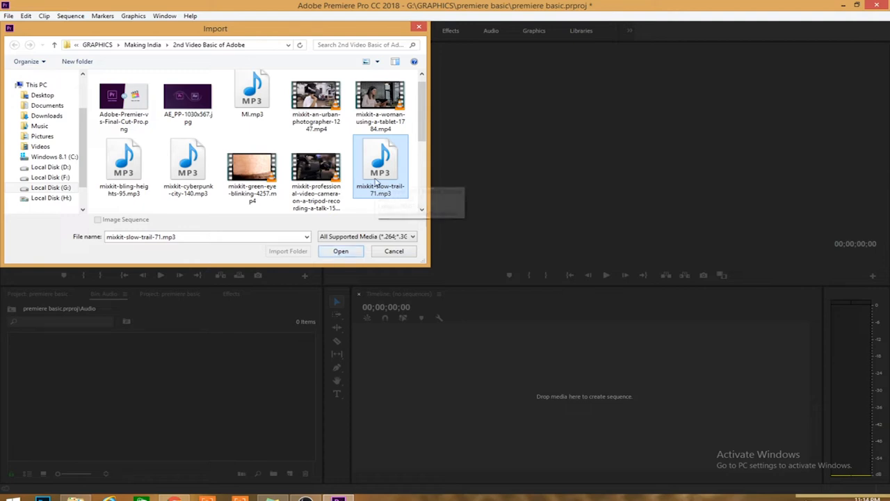
click(340, 252)
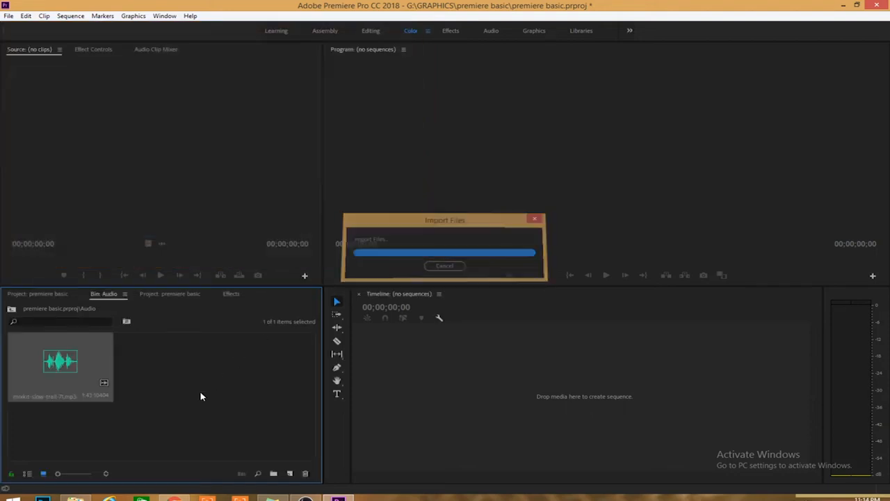
Go back to the project's top level and view the bins in list view before returning to icon view
click(11, 308)
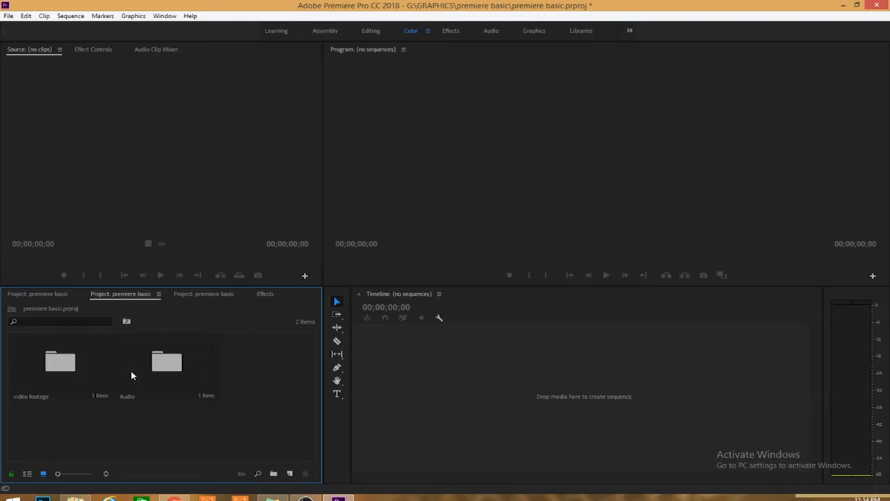
click(26, 475)
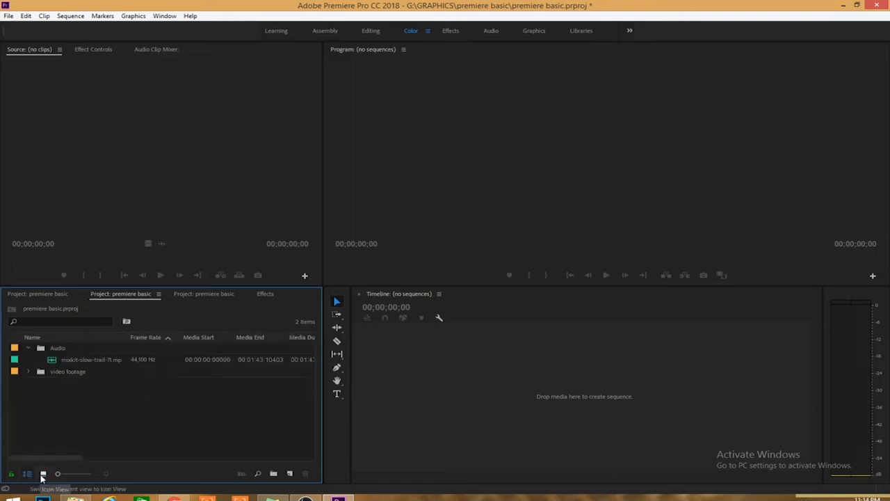
click(42, 473)
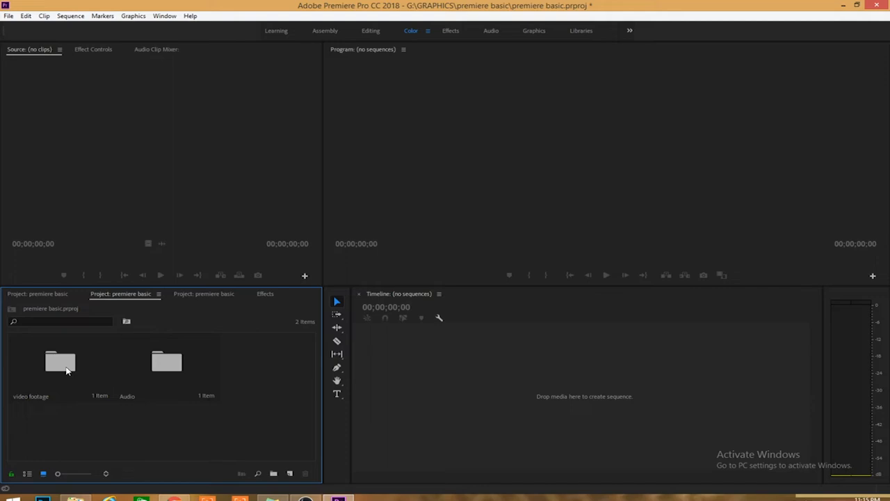
Create a sequence from the green-eye-blinking clip in the video footage bin, and make the Program monitor taller
double_click(67, 370)
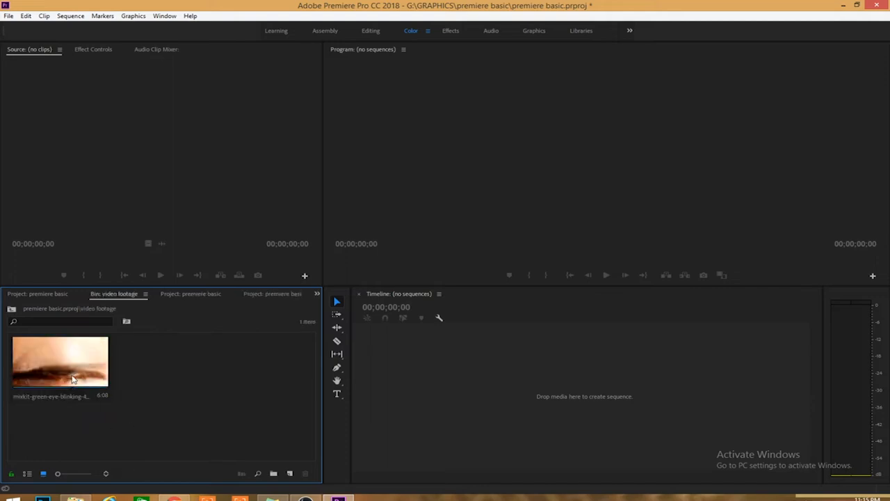
click(63, 366)
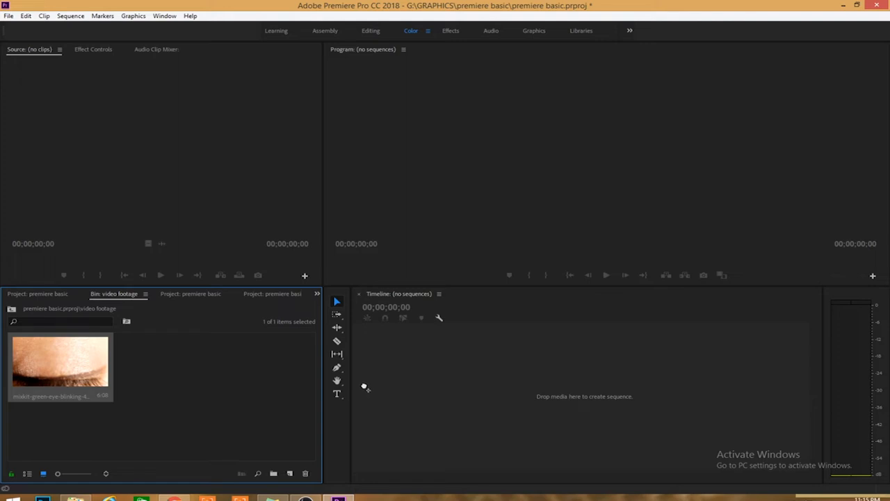
drag(394, 381, 381, 374)
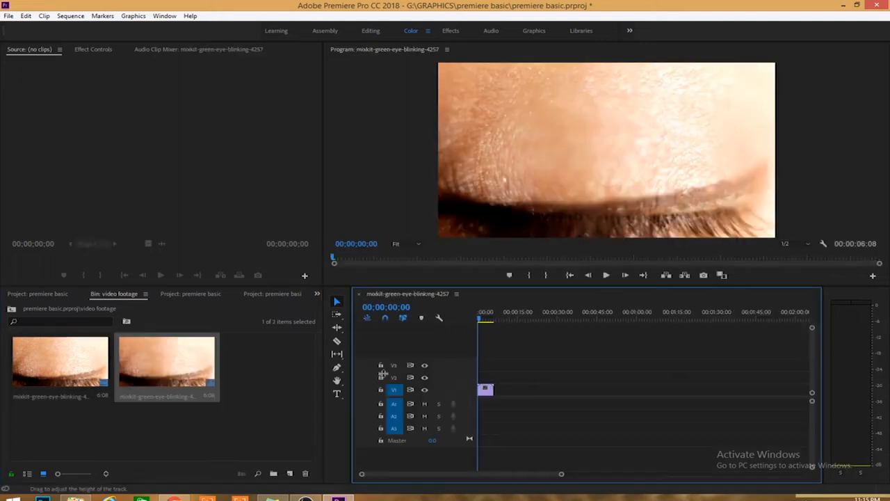
drag(492, 285, 494, 348)
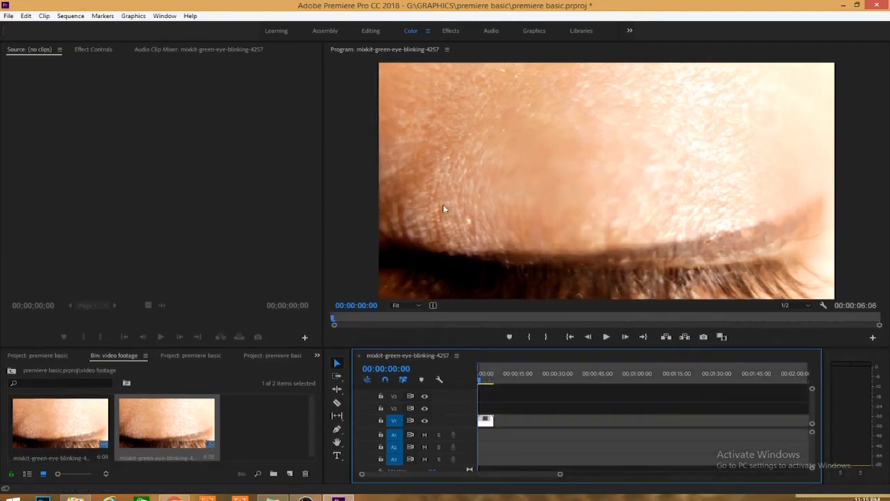
Fit the whole sequence in the timeline, play the eye clip and return the playhead to the start
drag(479, 382, 481, 379)
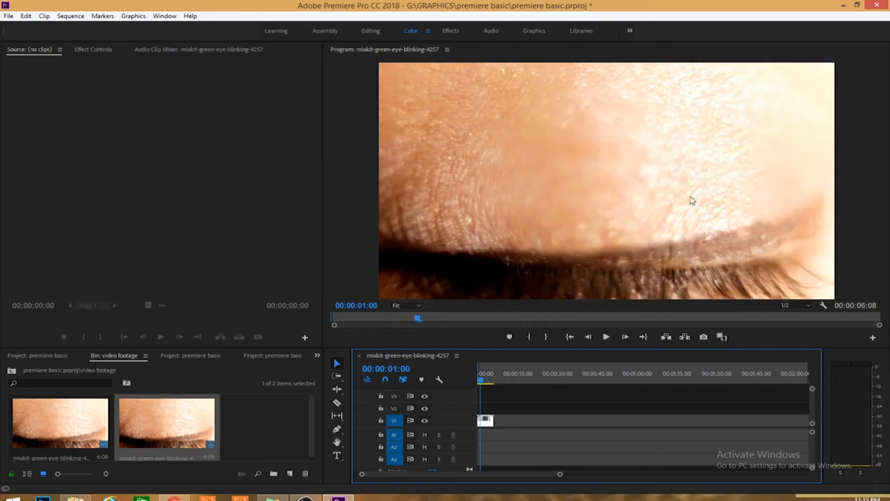
click(374, 157)
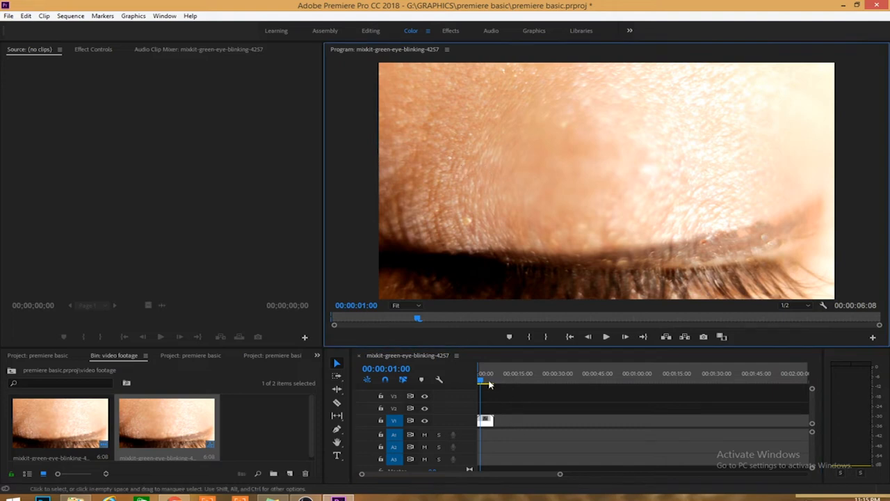
drag(481, 381, 466, 380)
key(backslash)
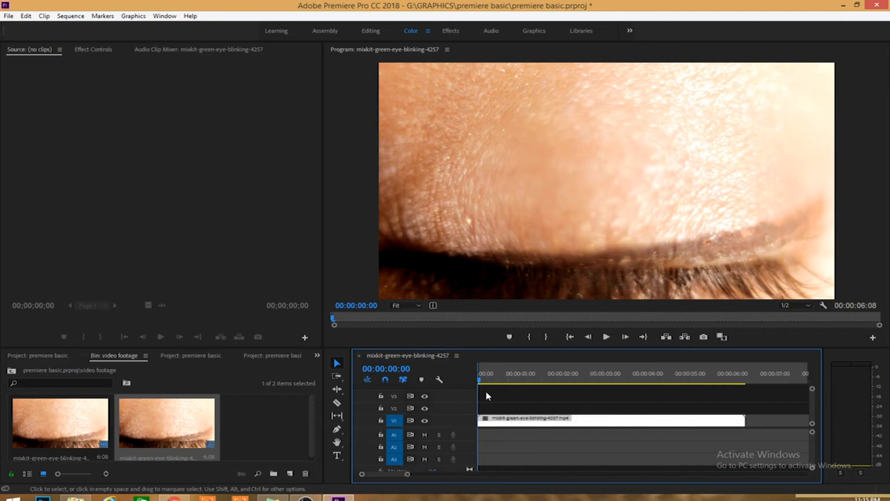
key(space)
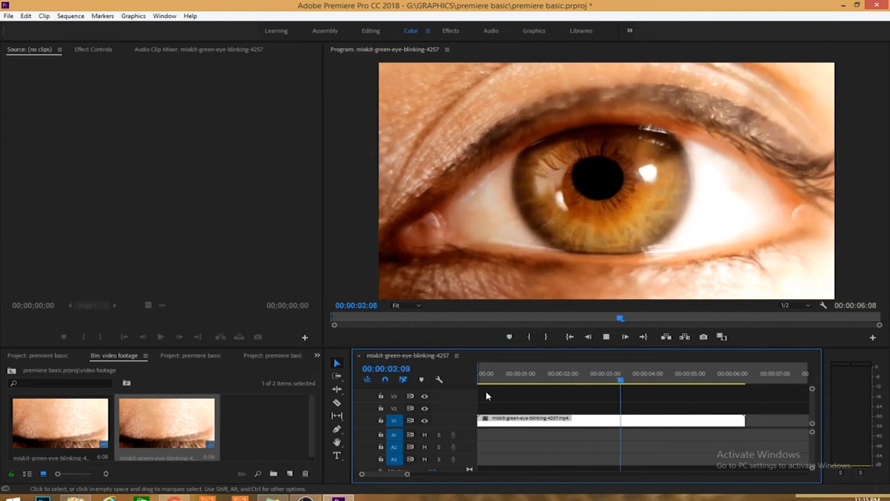
key(space)
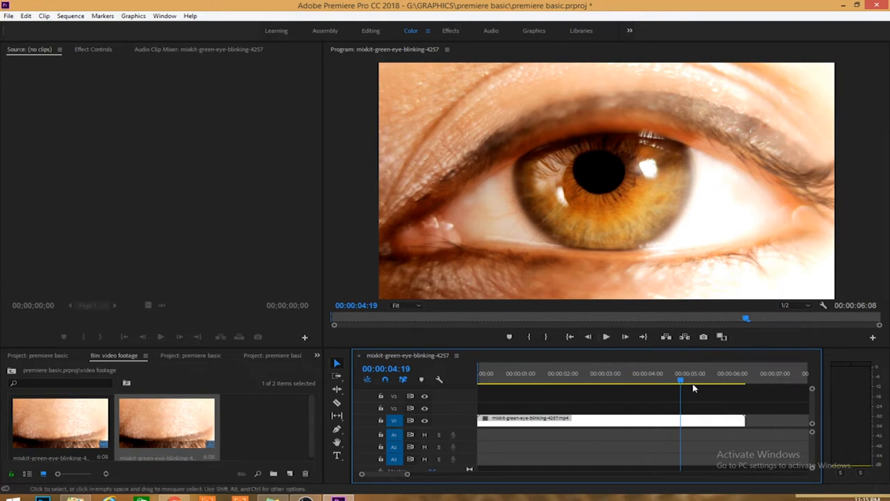
drag(686, 382, 474, 382)
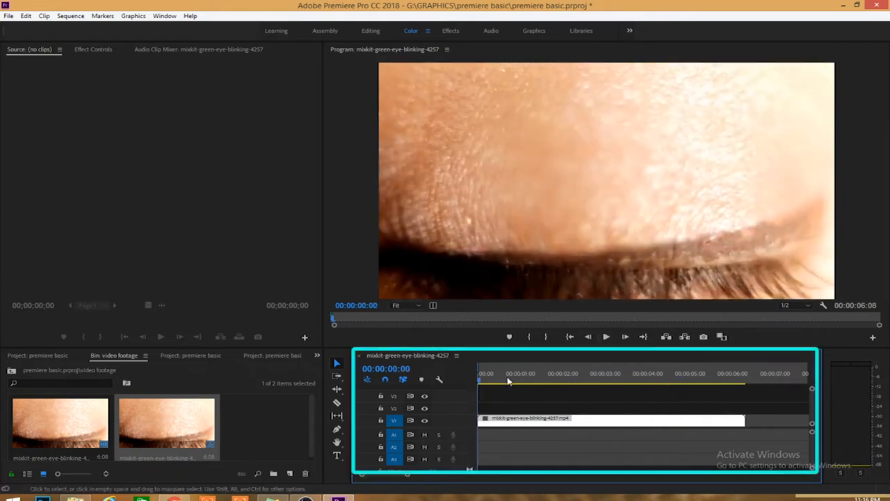
Zoom the timeline in and out several times, ending zoomed out to show roughly 35 to 40 seconds
key(minus)
key(minus)
key(minus)
key(minus)
key(minus)
key(equal)
key(equal)
key(equal)
key(equal)
key(equal)
key(equal)
key(minus)
key(minus)
key(minus)
key(minus)
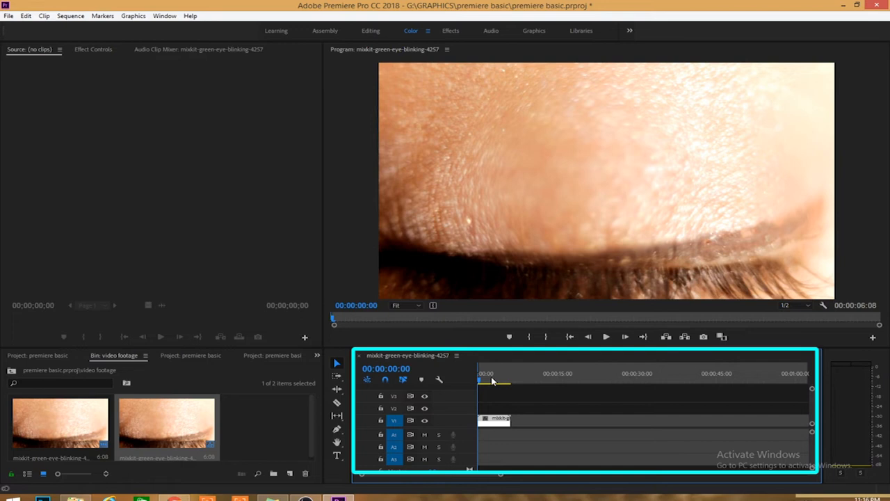
key(equal)
key(equal)
key(equal)
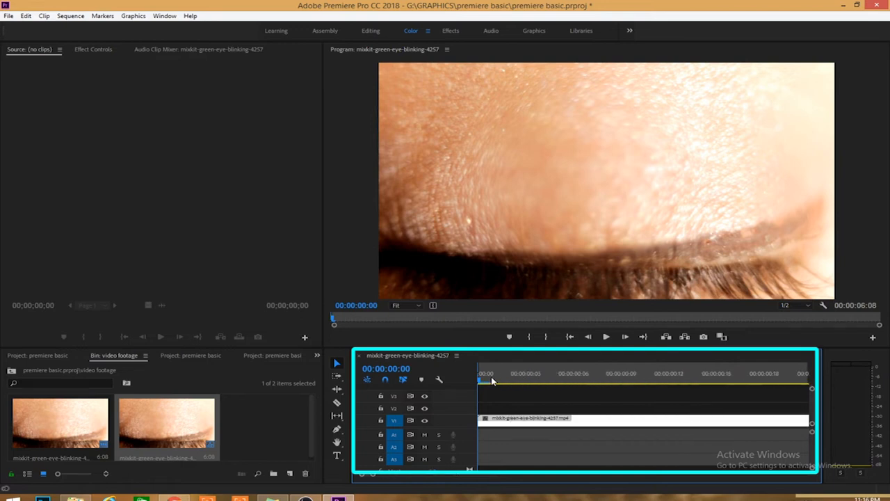
key(minus)
key(minus)
key(minus)
key(minus)
key(minus)
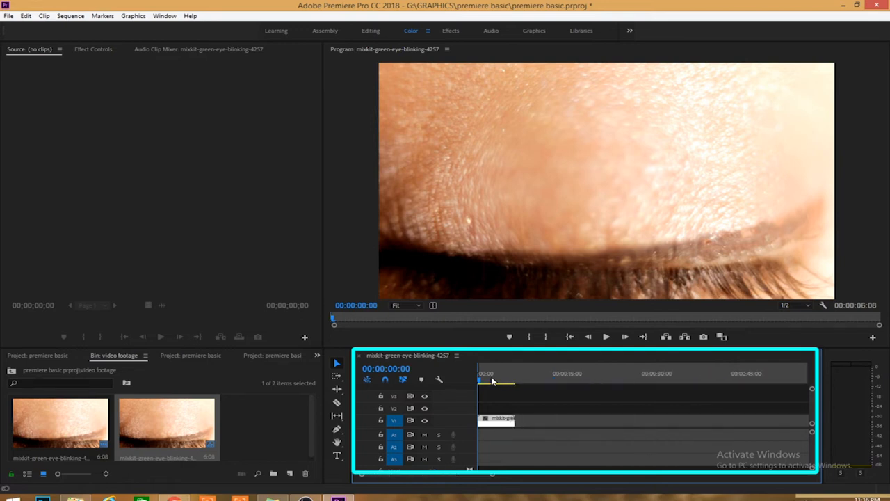
key(minus)
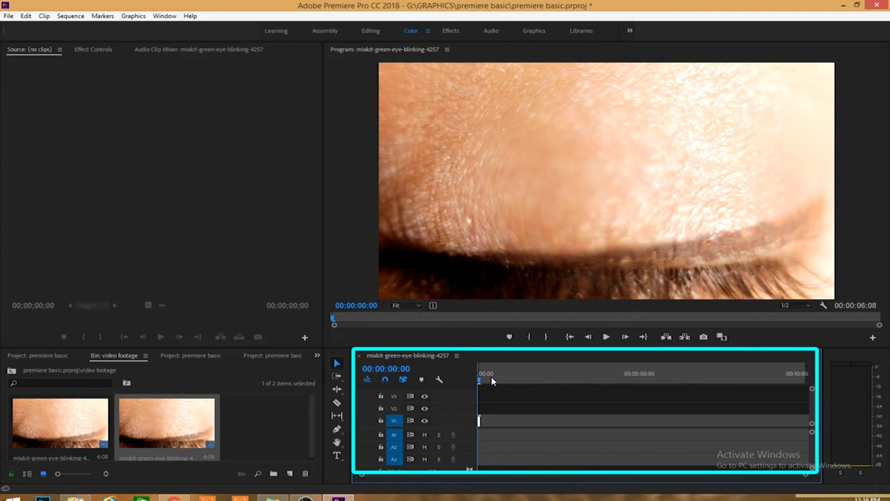
key(equal)
key(equal)
key(equal)
key(equal)
key(equal)
key(equal)
key(equal)
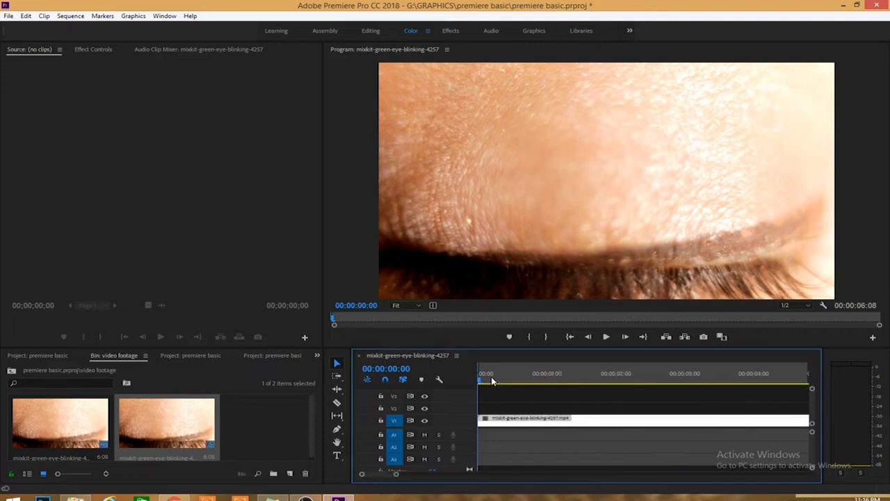
key(minus)
key(minus)
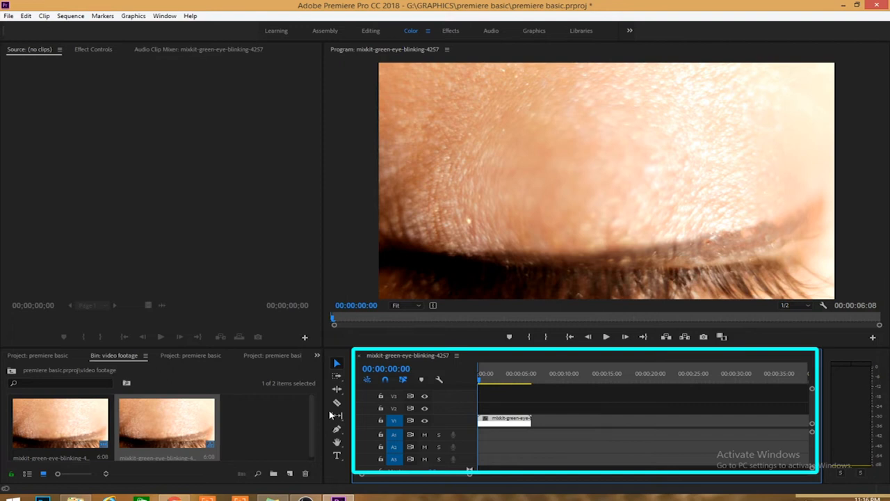
Narrow the Project panel group so the Tools panel fits two columns and the Timeline becomes wider
drag(331, 414, 281, 411)
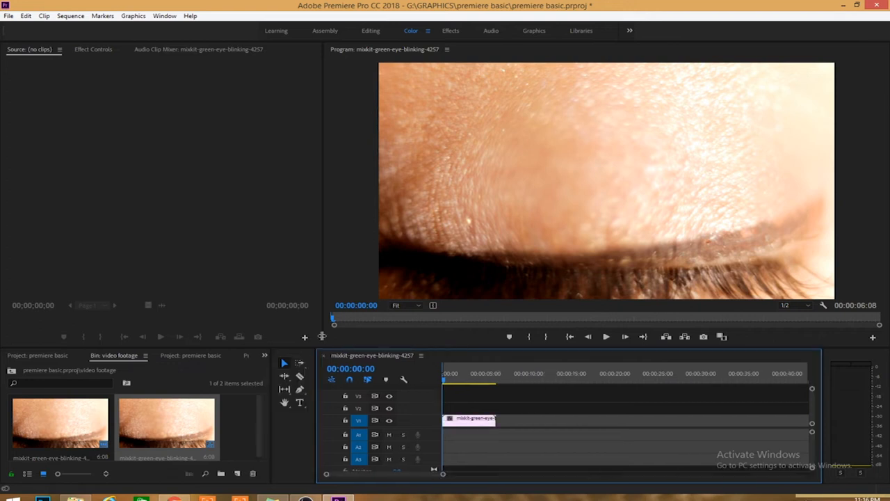
Open the Audio bin and place the slow-trail MP3 on audio track A1 at the start of the sequence
click(12, 370)
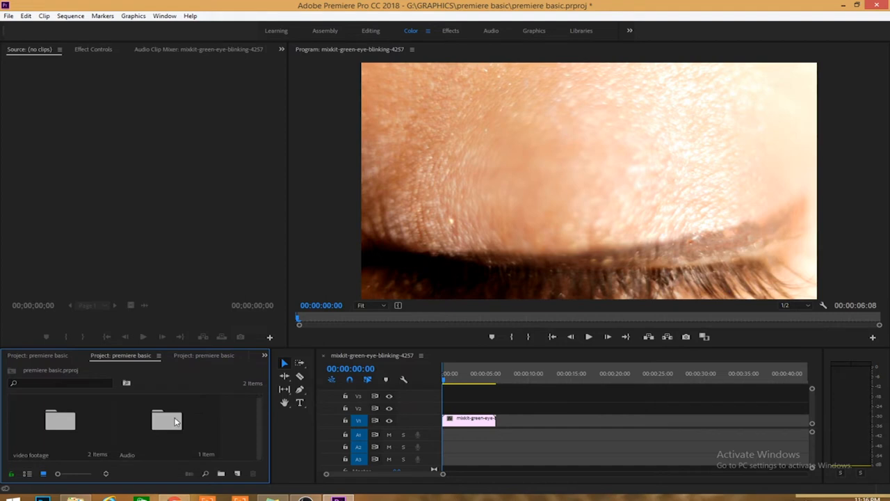
double_click(175, 421)
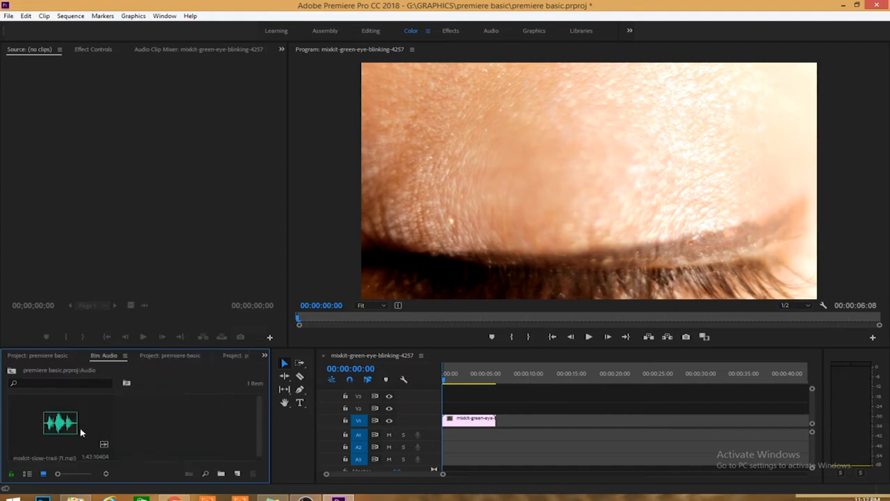
drag(61, 426, 456, 439)
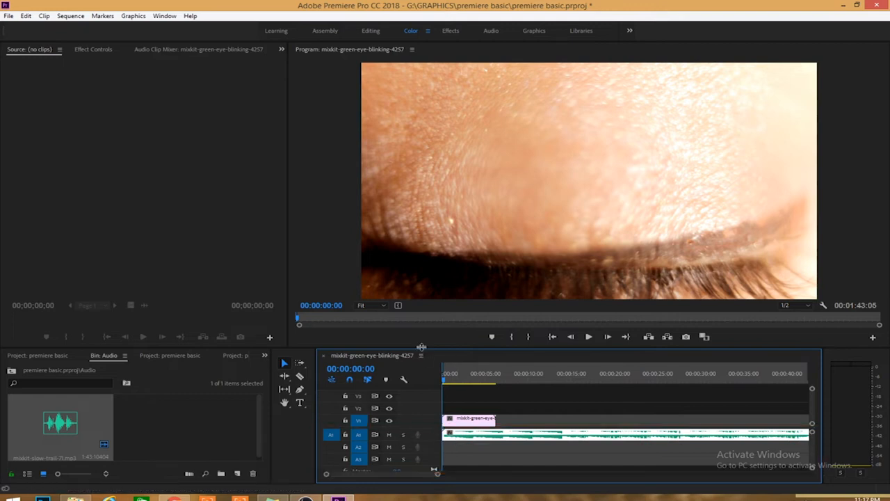
Make the Timeline panel taller and wider, and deselect the music clip
drag(423, 348, 422, 242)
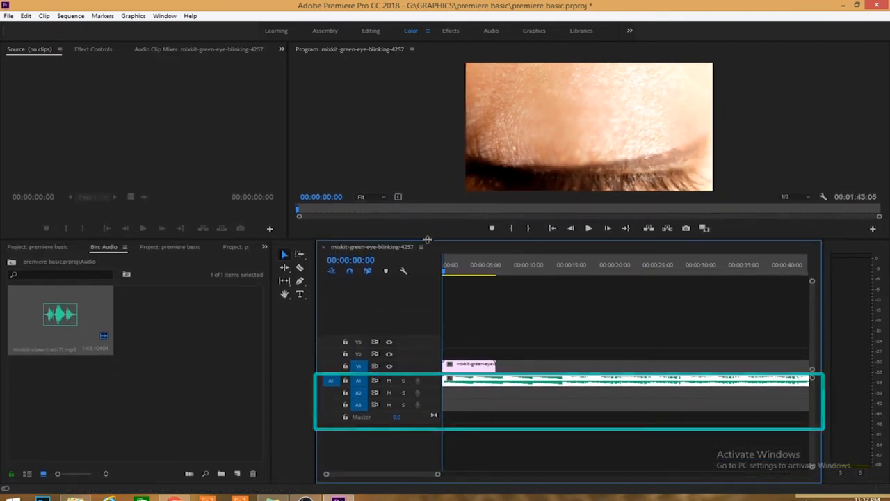
drag(315, 311, 203, 311)
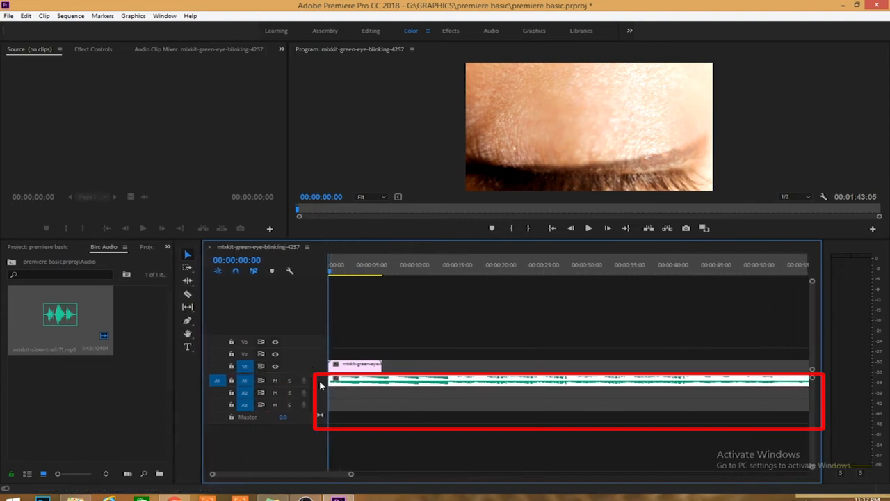
click(346, 350)
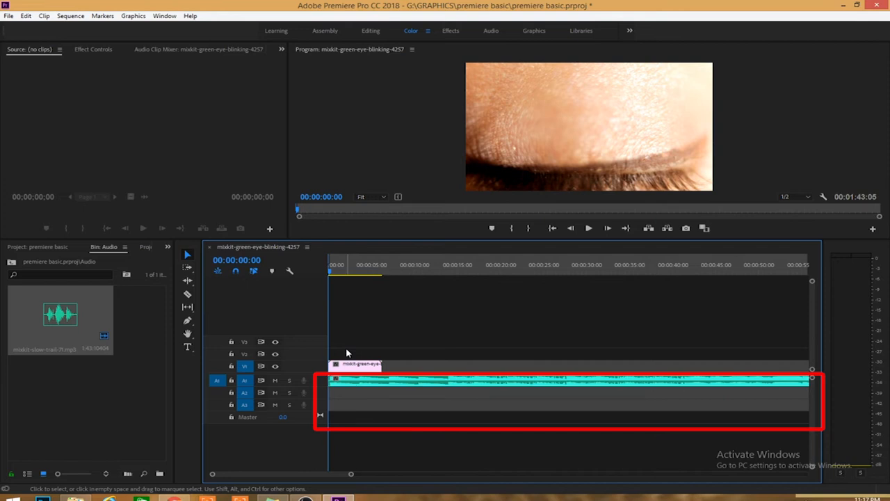
Hide the output of video track V1 and show it again
drag(361, 382, 359, 415)
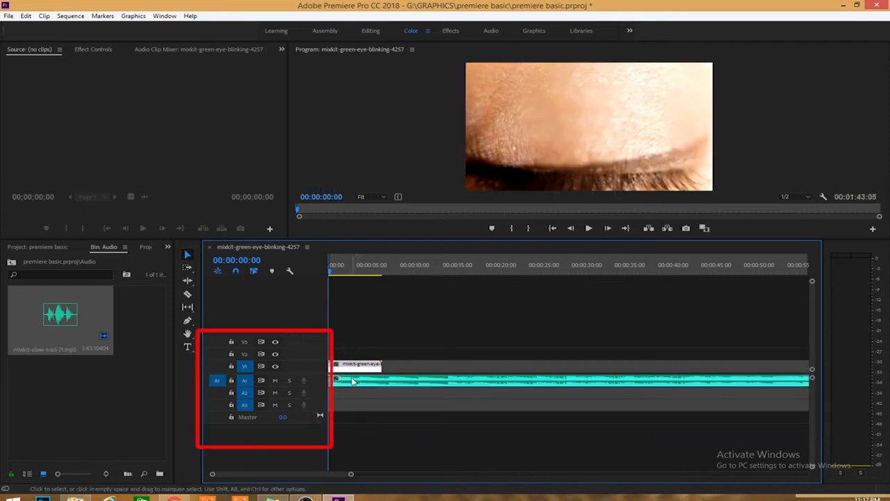
click(274, 368)
click(274, 368)
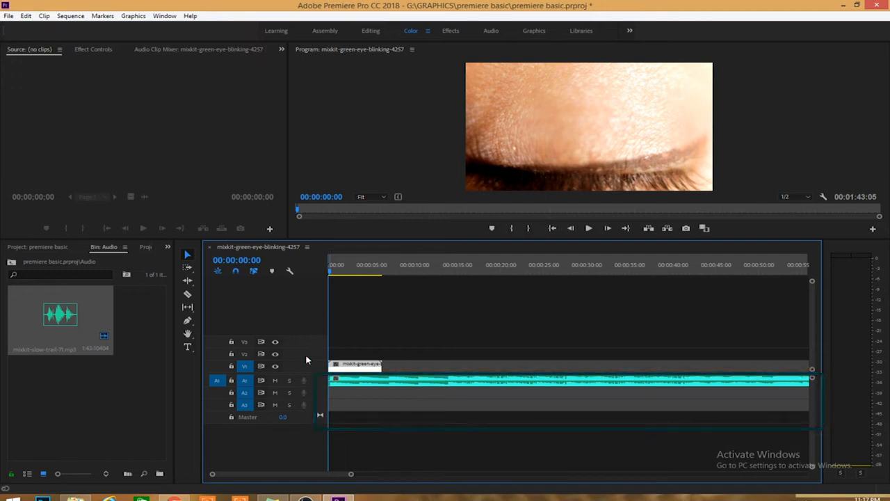
Duplicate the music clip onto audio track A2 and onto new tracks A4 to A7
click(338, 385)
click(340, 395)
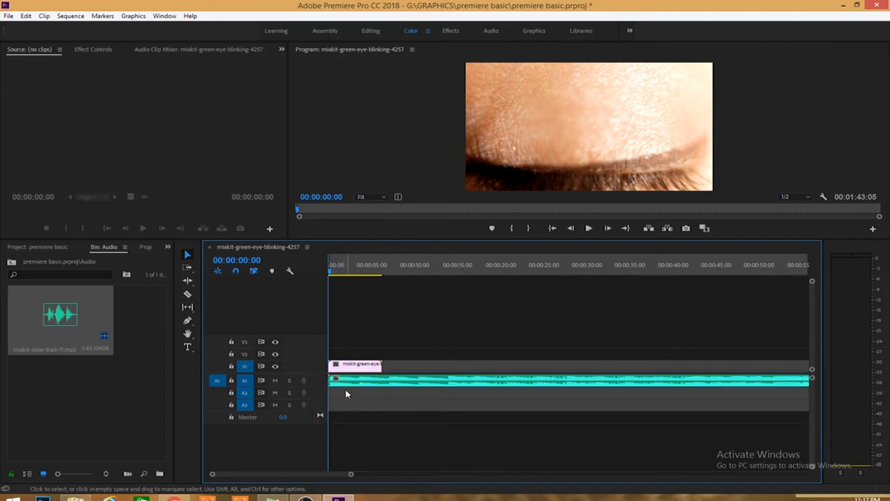
drag(352, 399, 329, 450)
mouse_move(355, 385)
mouse_down()
mouse_move(348, 415)
mouse_move(358, 442)
mouse_move(350, 457)
mouse_move(360, 464)
mouse_move(343, 418)
mouse_up()
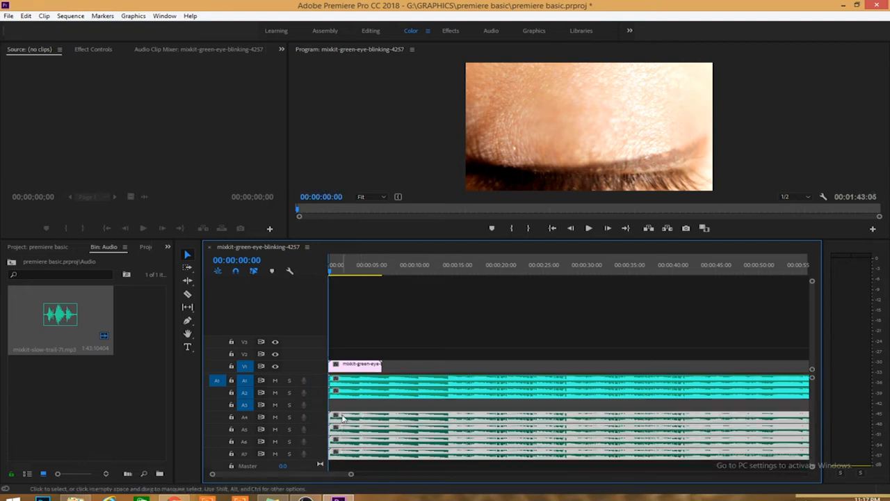
Delete the duplicate music clips, keeping only the original on audio track A1
key(Delete)
click(343, 394)
key(Delete)
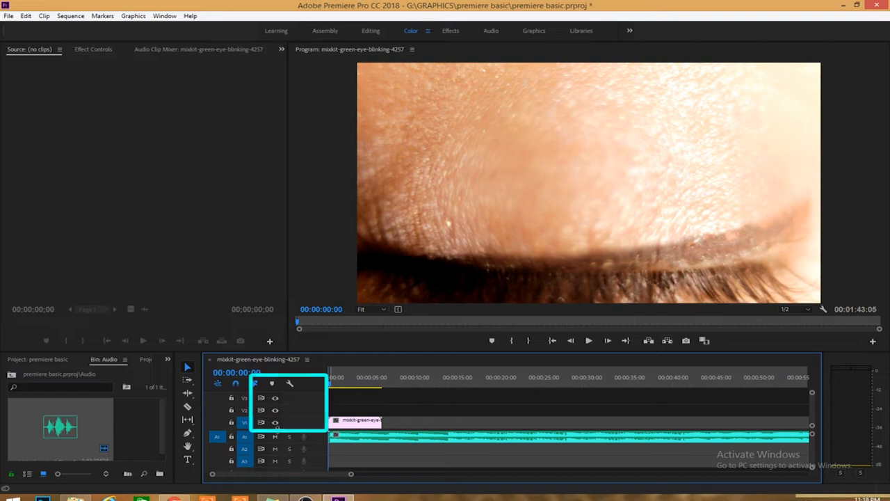
Toggle video track V1's visibility off and on, and play the sequence with its music through the eye clip
click(275, 423)
click(276, 423)
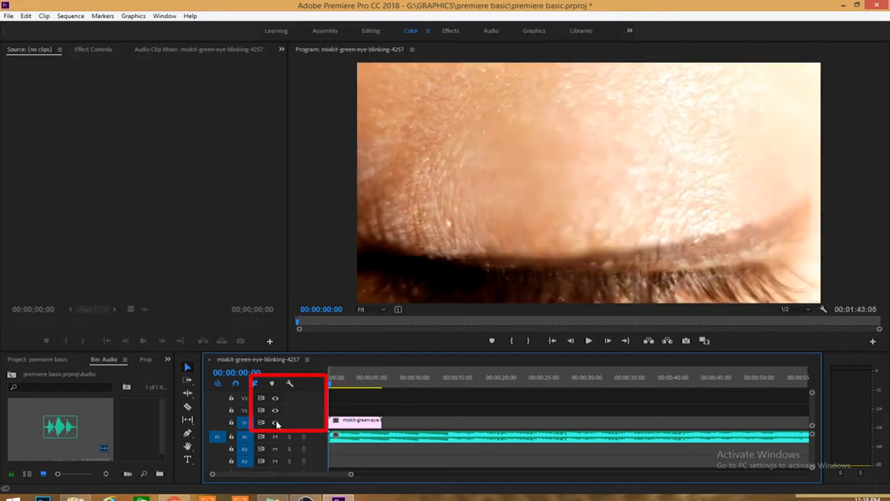
key(space)
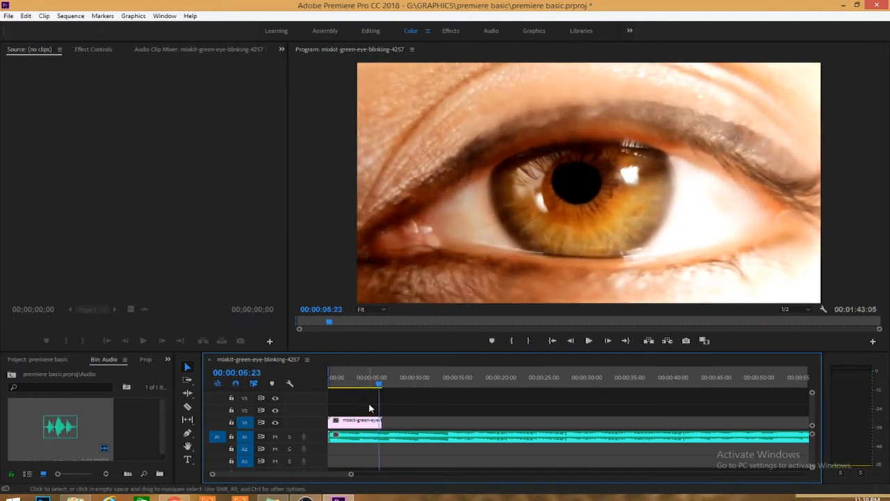
key(space)
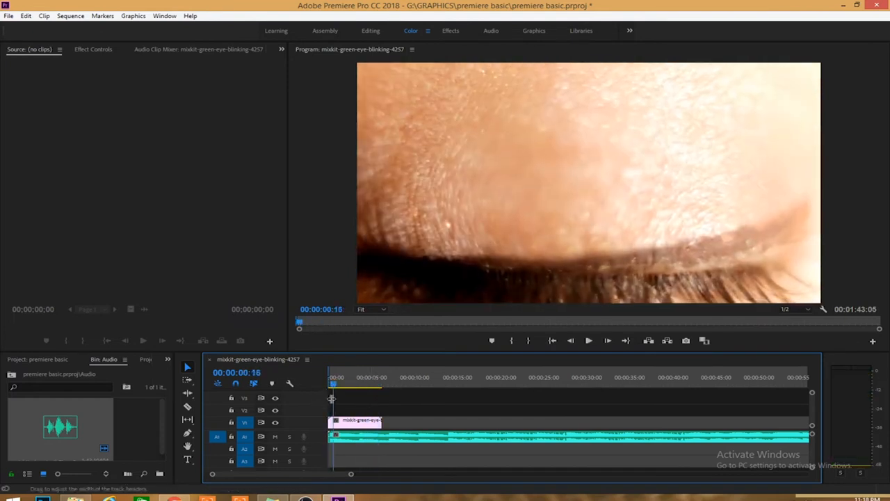
Replay the sequence from the start to the end of the eye clip and return the playhead to the start
drag(331, 385, 296, 387)
key(space)
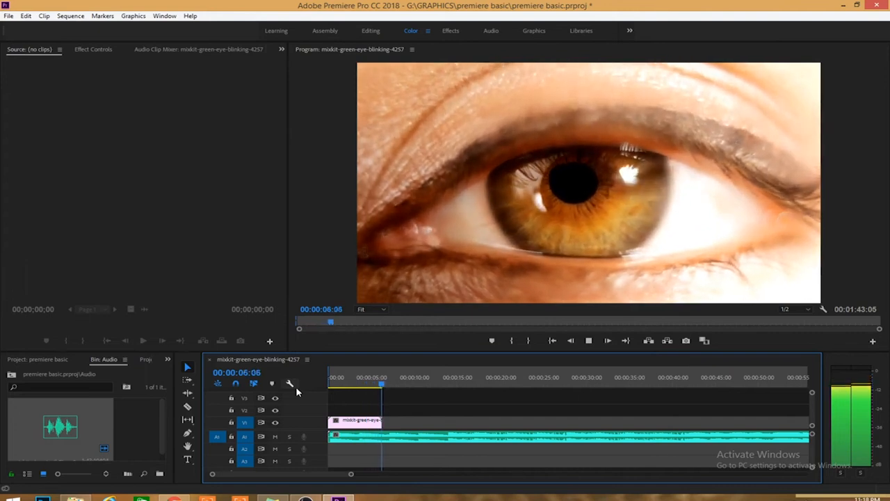
key(space)
drag(381, 384, 329, 384)
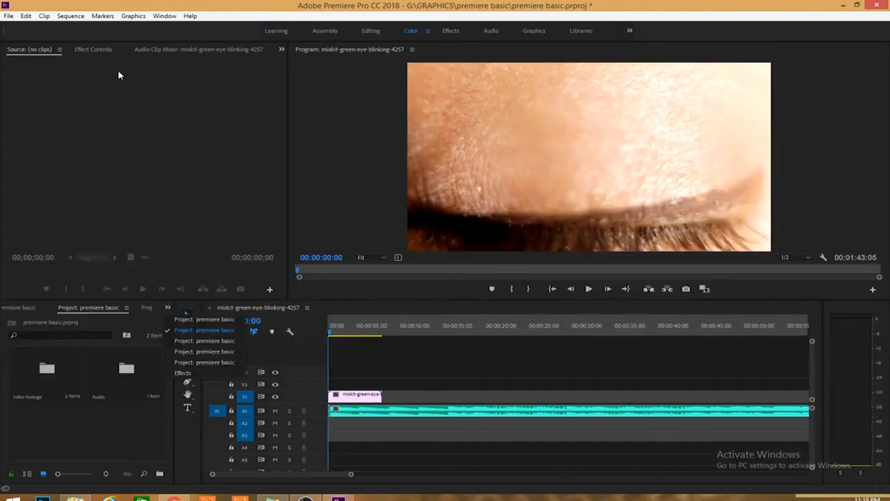
Bring up the Effects panel and highlight its Video Transitions and Audio Transitions folders
click(360, 361)
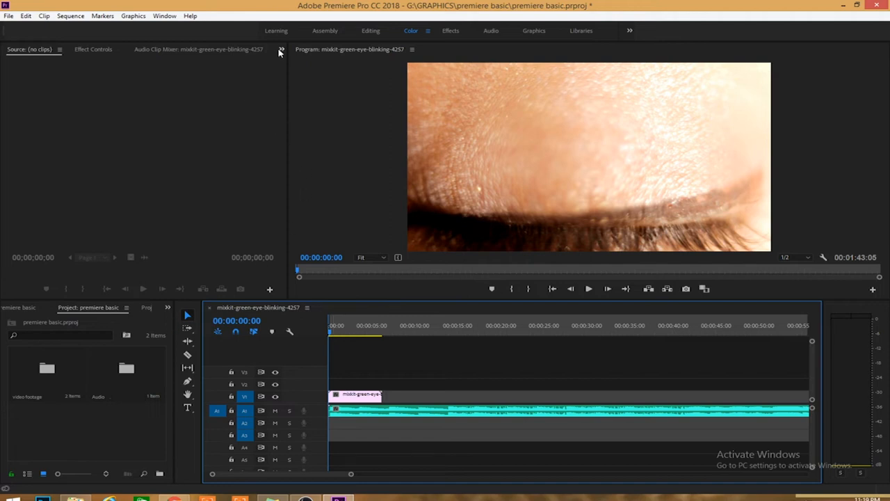
click(167, 307)
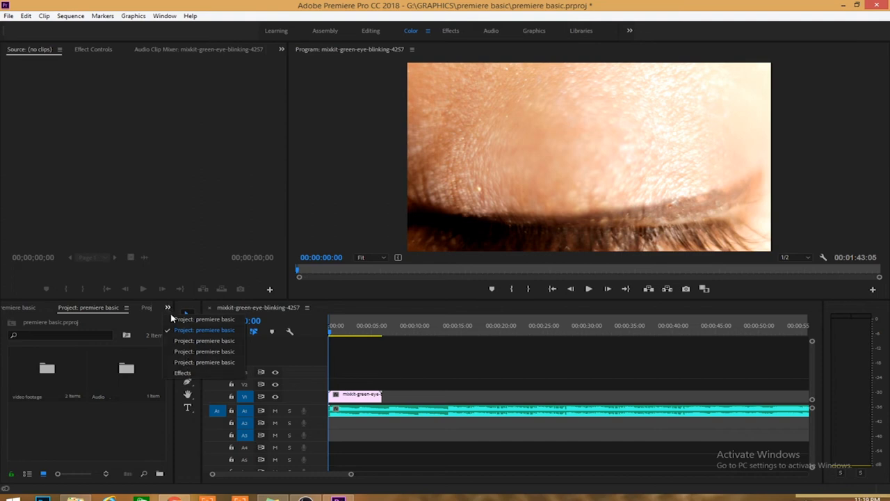
click(182, 374)
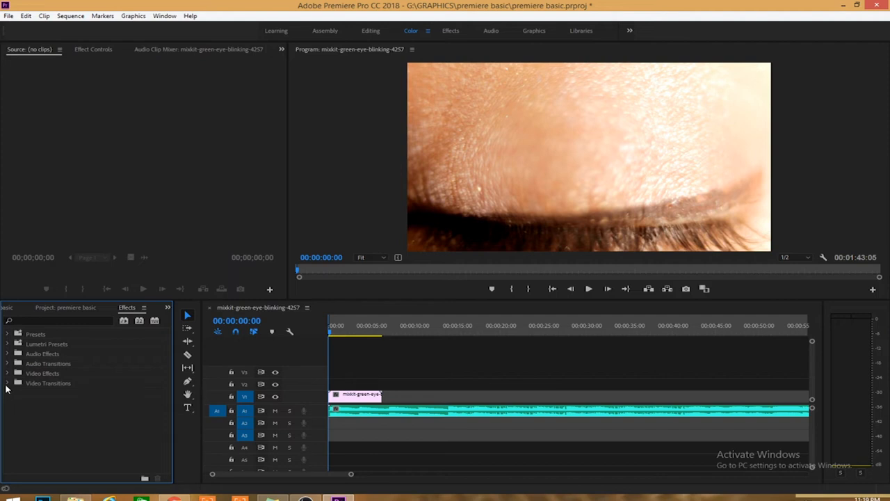
click(52, 388)
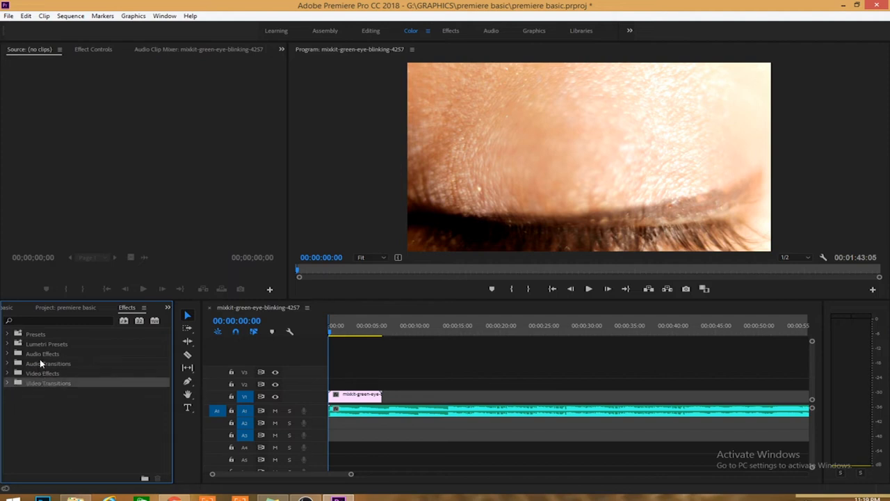
click(42, 362)
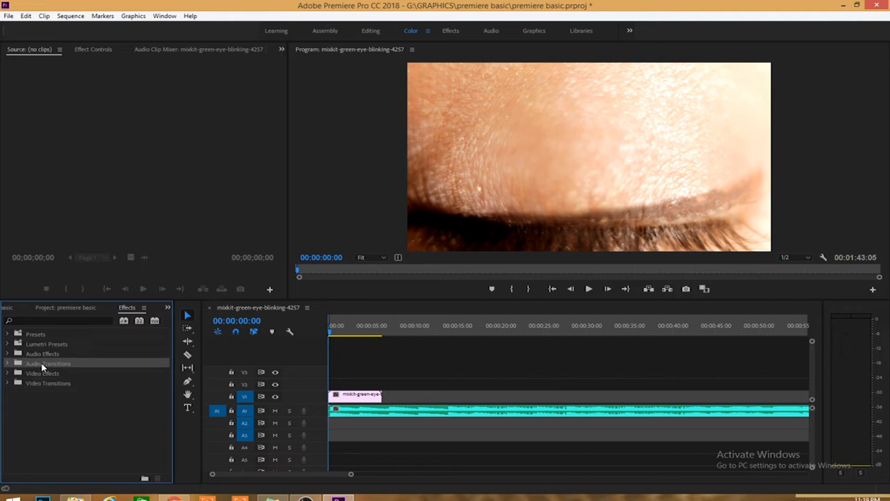
Apply the Cross Zoom transition from the Zoom group of Video Transitions to the start of the eye clip
click(9, 384)
click(10, 385)
click(9, 384)
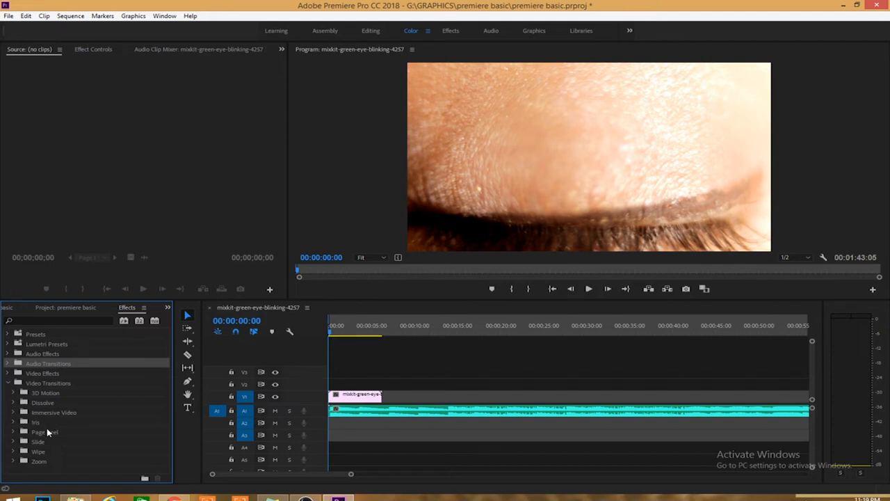
click(14, 461)
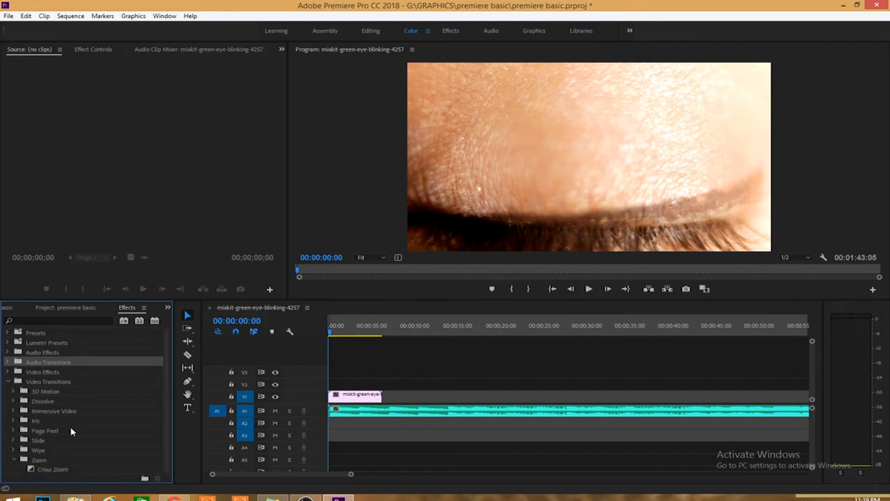
mouse_move(34, 472)
mouse_down()
mouse_move(171, 411)
mouse_move(318, 367)
mouse_move(334, 381)
mouse_move(334, 400)
mouse_up()
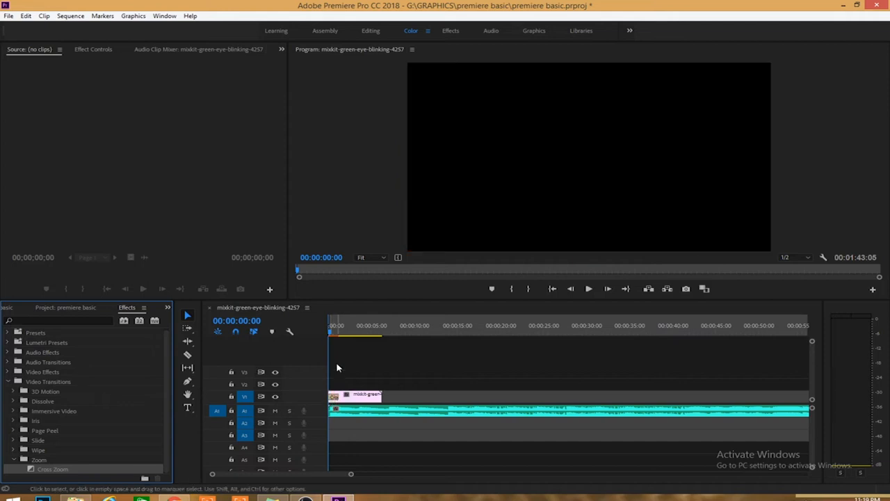
Play the Cross Zoom transition twice from the sequence start and enlarge the timeline scale around the eye clip
key(space)
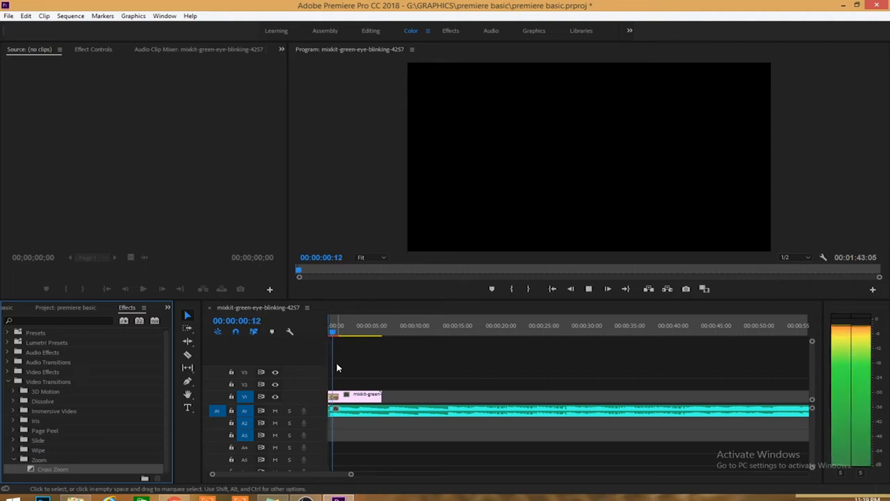
key(space)
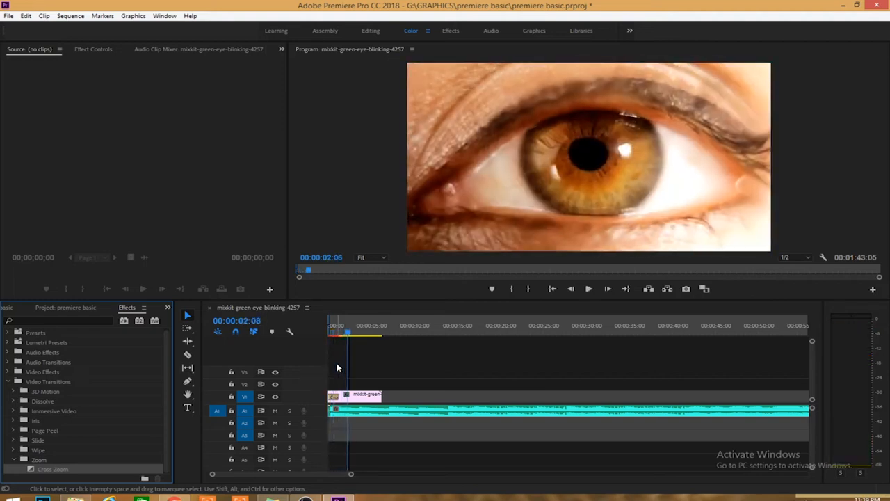
drag(352, 337, 292, 341)
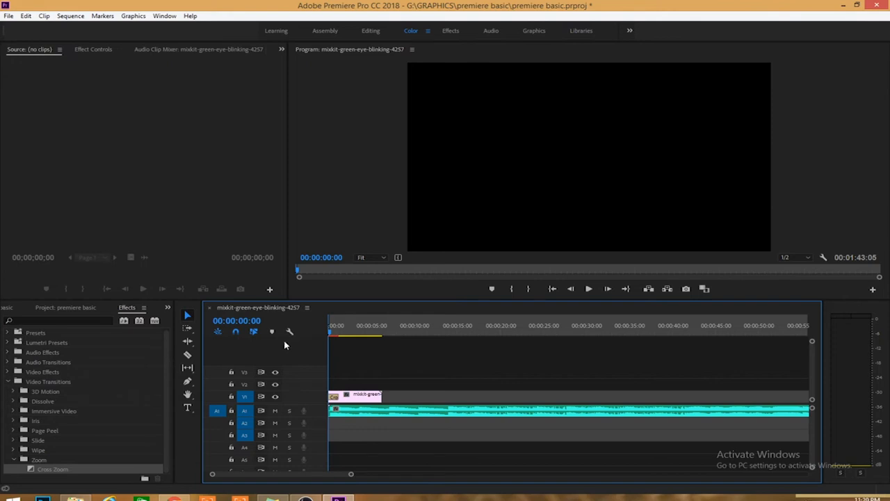
key(space)
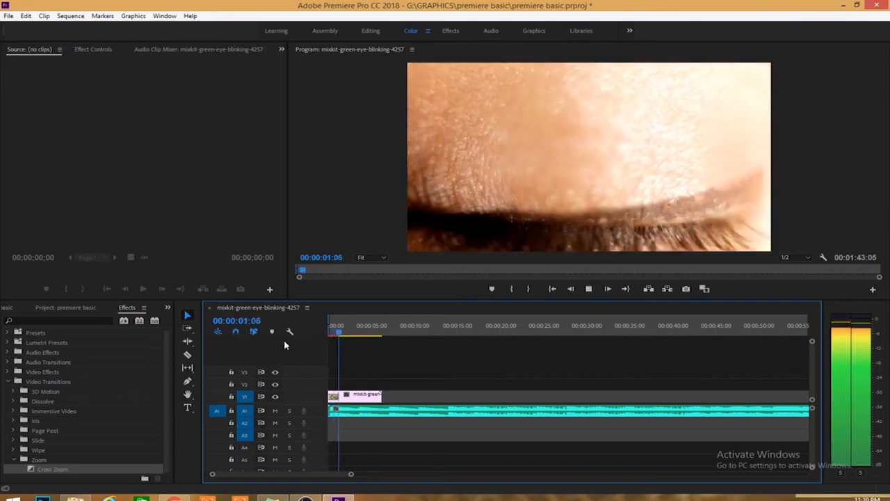
key(space)
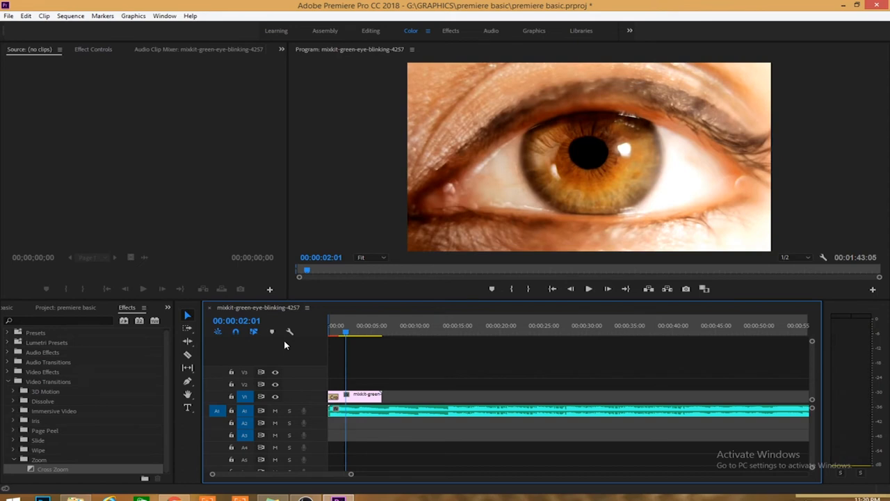
key(equal)
key(equal)
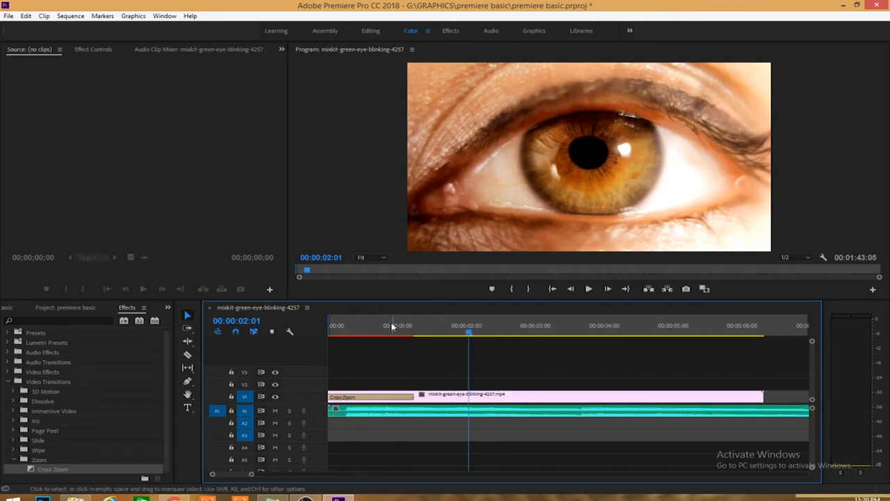
Look through the Video Transitions folder, opening and closing its 3D Motion and Immersive Video groups
click(8, 382)
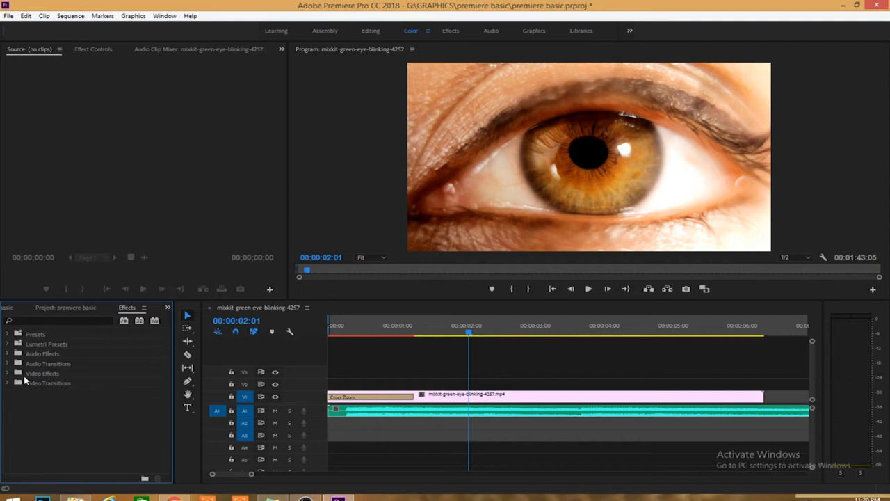
click(9, 383)
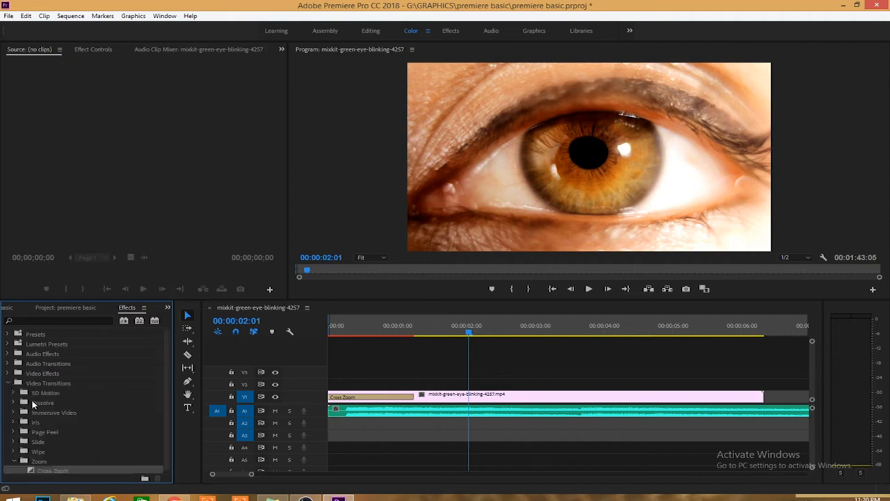
click(14, 393)
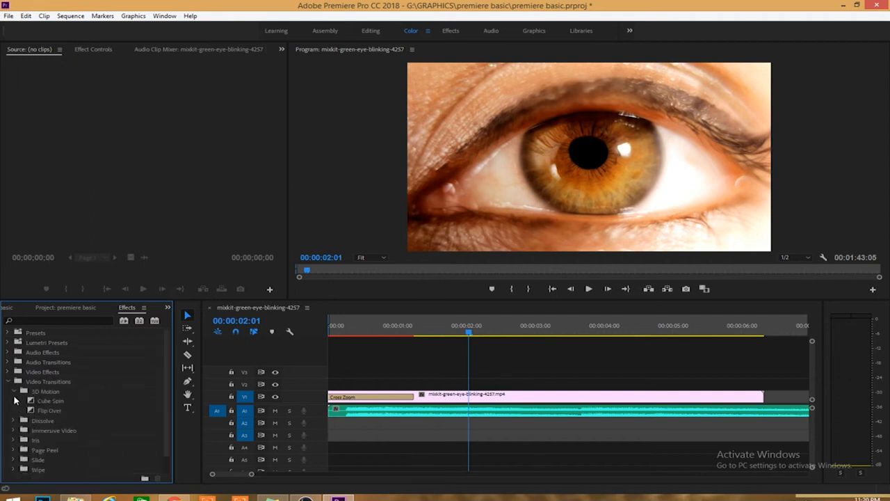
click(13, 393)
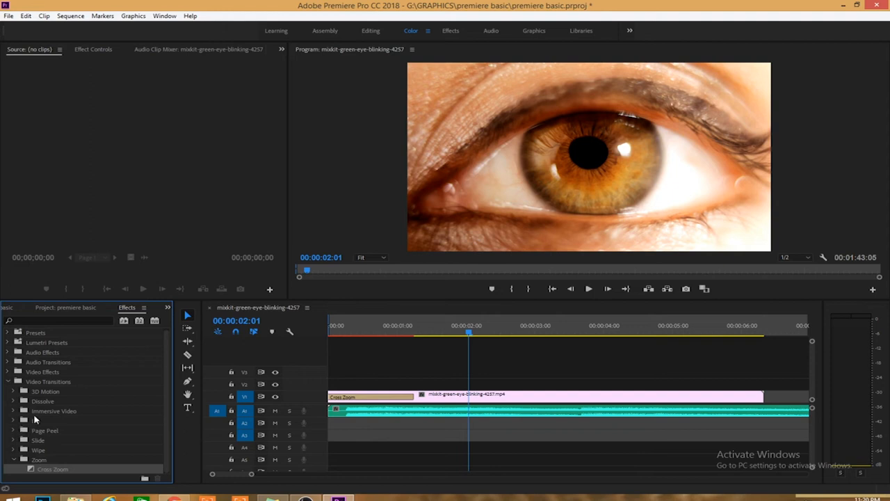
click(15, 411)
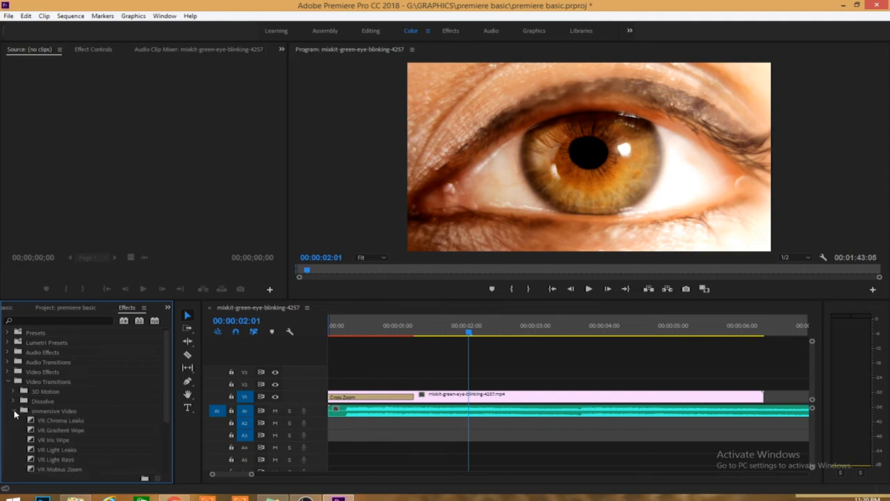
click(14, 411)
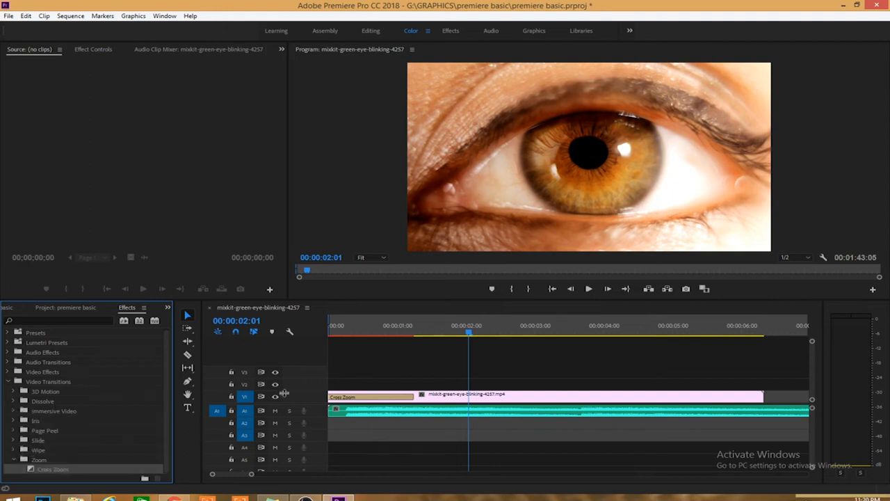
Remove the Cross Zoom transition from the start of the eye clip and return the playhead to the sequence start
right_click(358, 396)
click(379, 414)
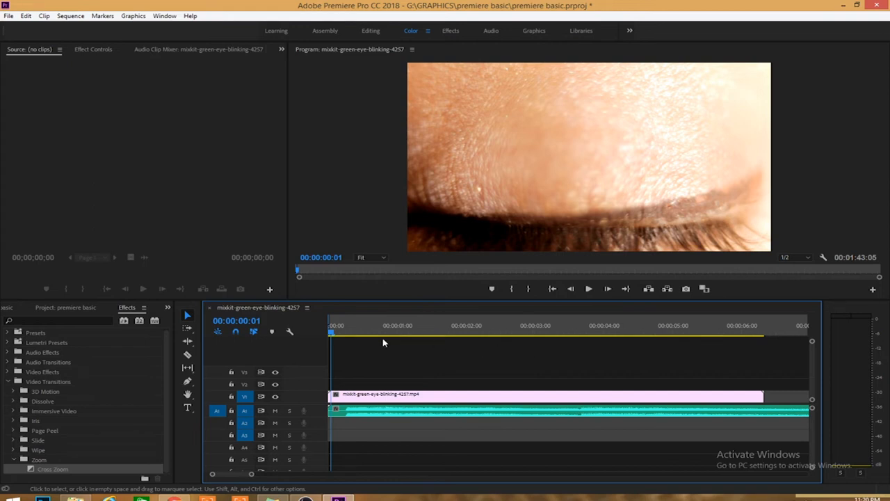
drag(335, 334, 316, 333)
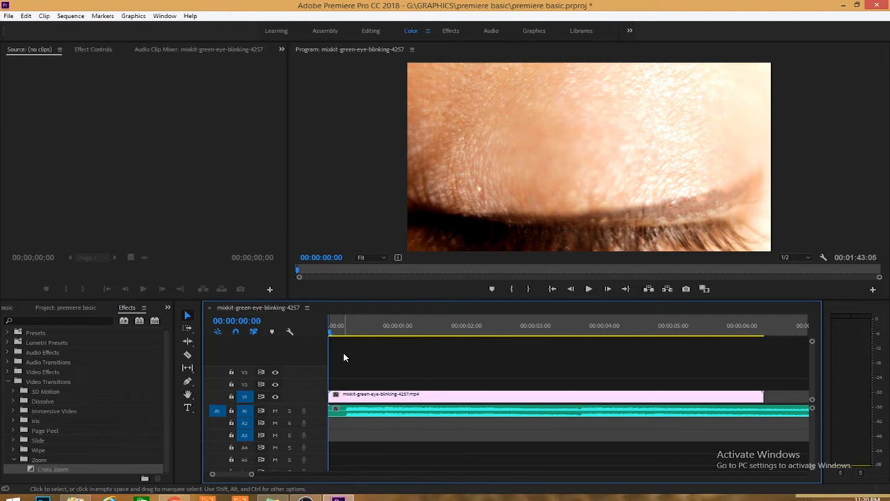
click(186, 309)
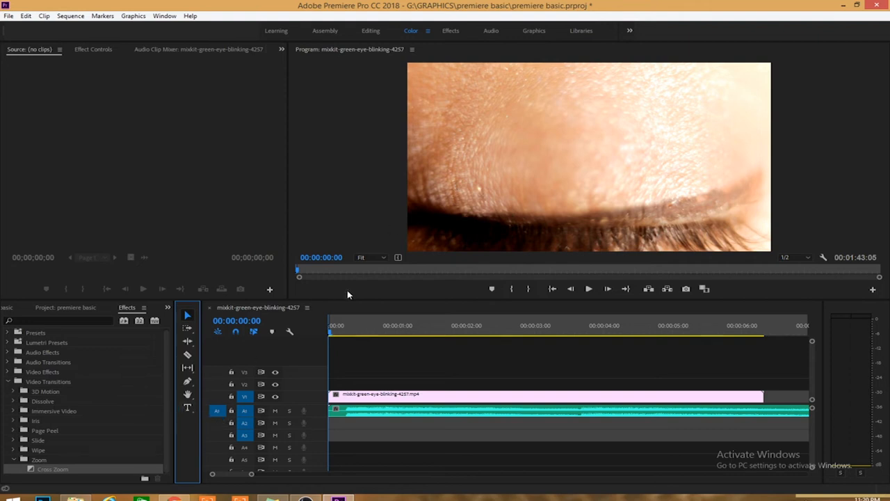
Create a new legacy title named Title 01, keeping the 1920 × 1080, 24.00 fps and Square Pixels settings
click(11, 18)
mouse_move(15, 28)
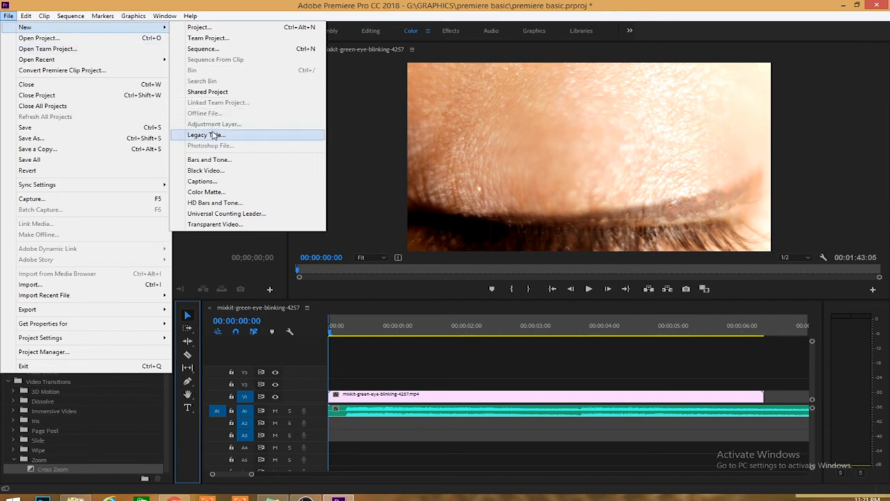
click(213, 135)
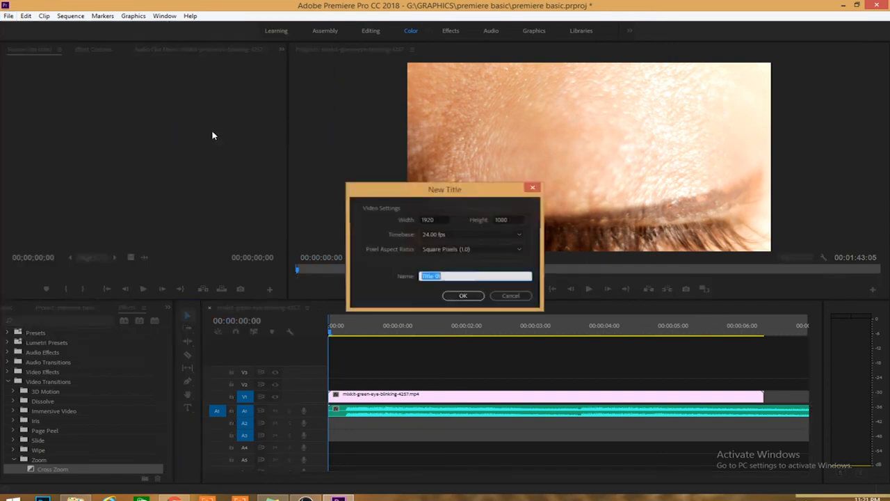
click(463, 298)
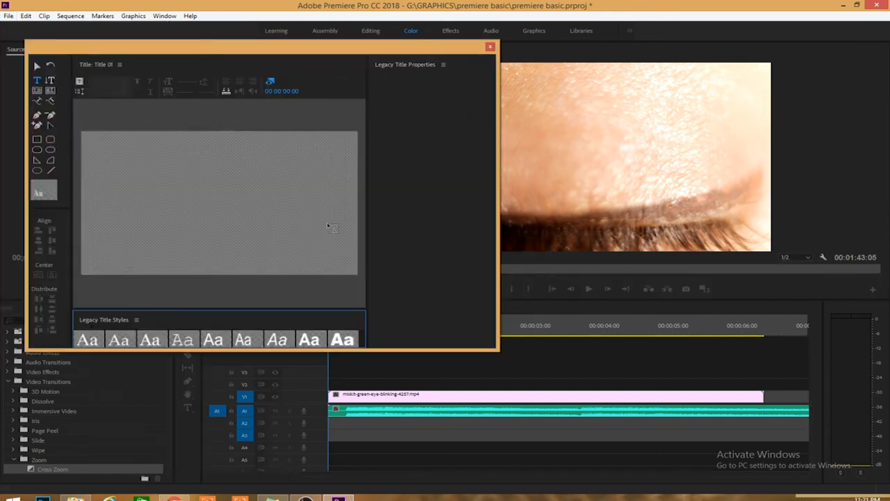
Enlarge the title window and its Legacy Title Styles area so that all the styles can be seen
drag(503, 359, 700, 361)
drag(618, 353, 609, 439)
drag(346, 390, 355, 264)
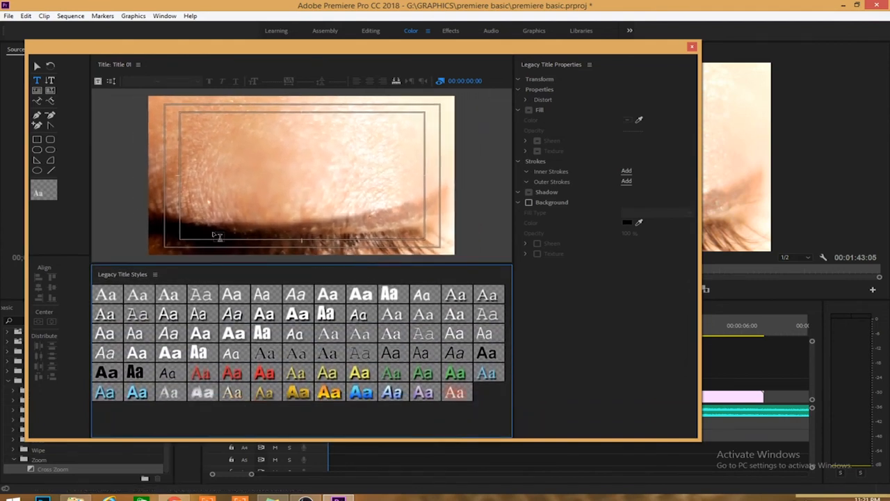
Add the text "Making india" in the upper part of the title frame with the Type tool
click(37, 84)
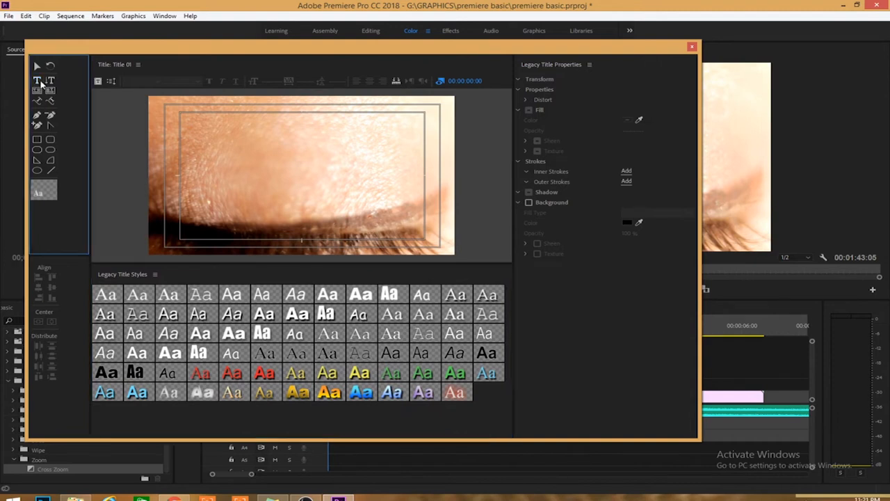
click(40, 81)
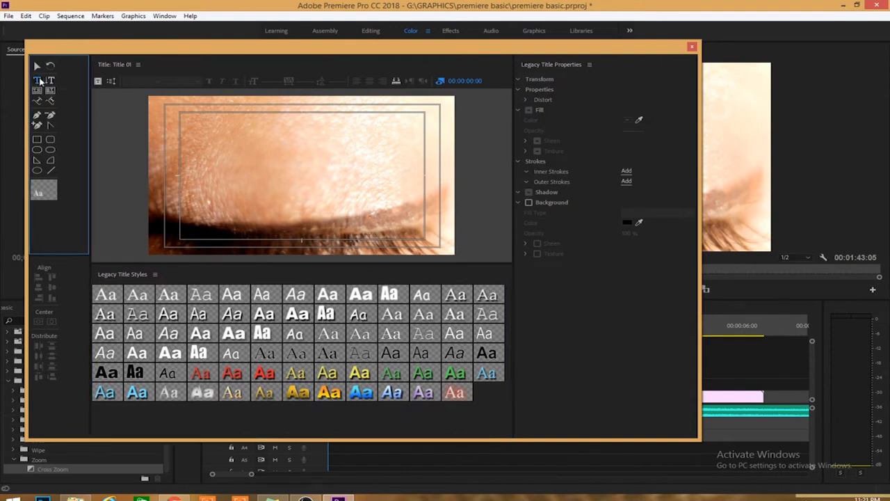
click(202, 159)
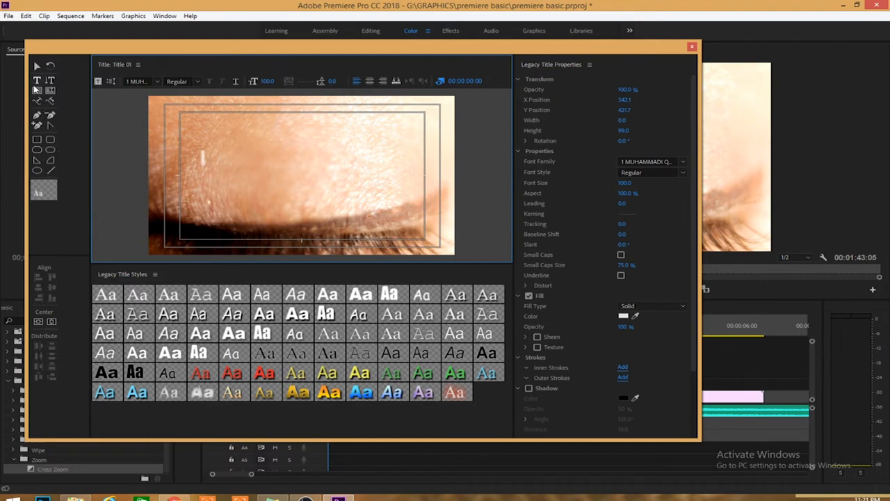
click(37, 83)
click(247, 143)
text(Ma)
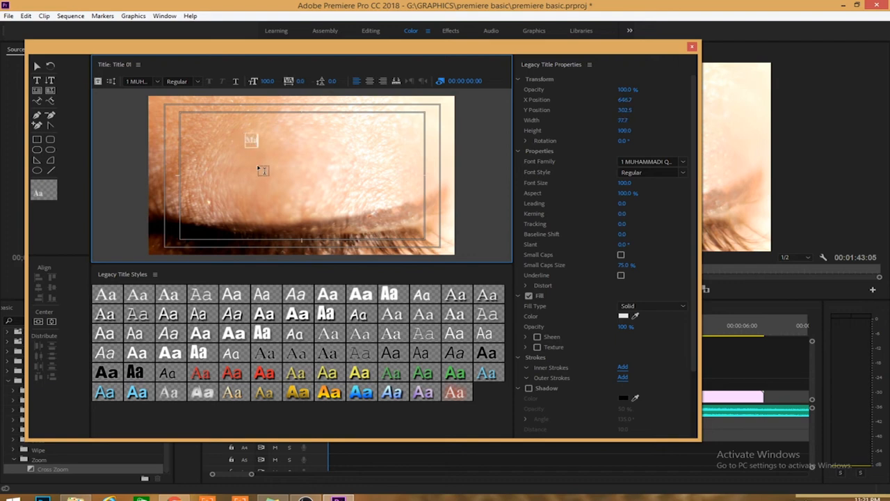
text(tingmedia)
double_click(257, 140)
click(274, 140)
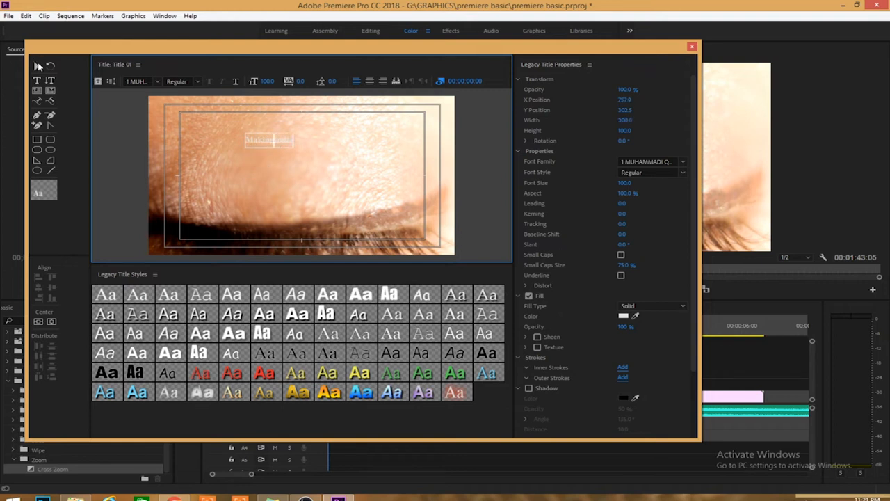
Set the title text's font to Arial and apply the legacy title style with the orange-to-yellow gradient and dark depth stroke
click(158, 82)
click(176, 151)
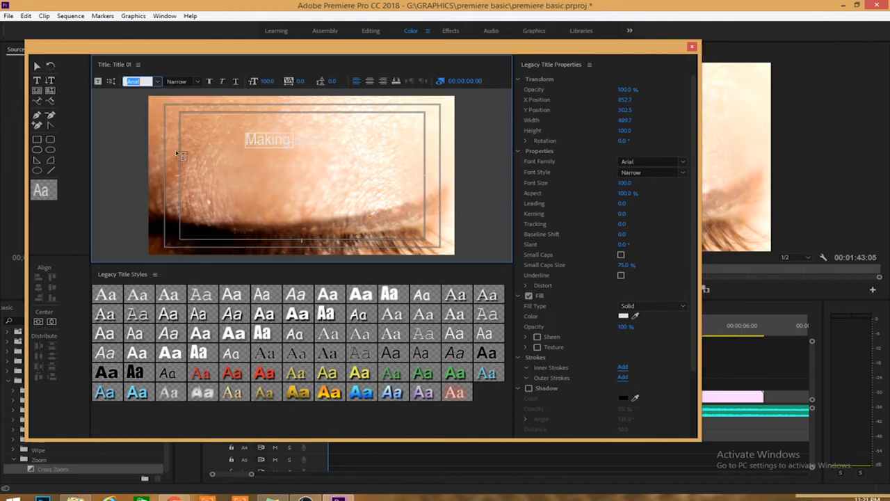
click(160, 83)
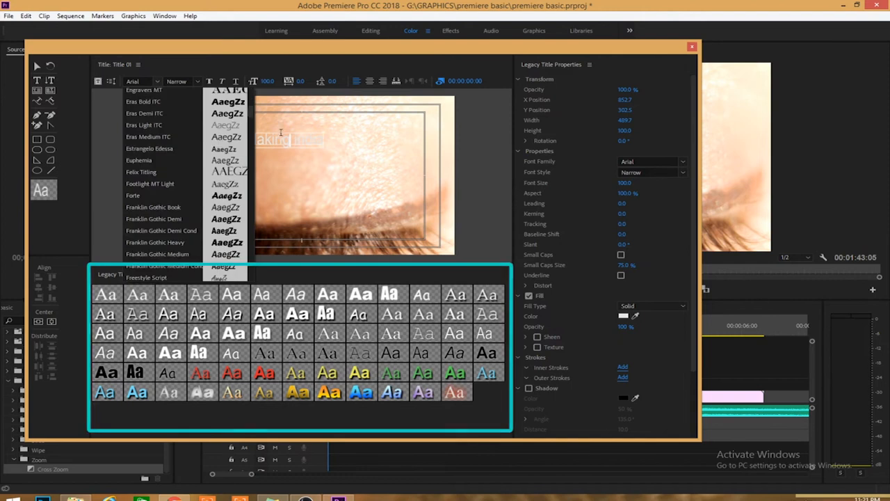
click(282, 137)
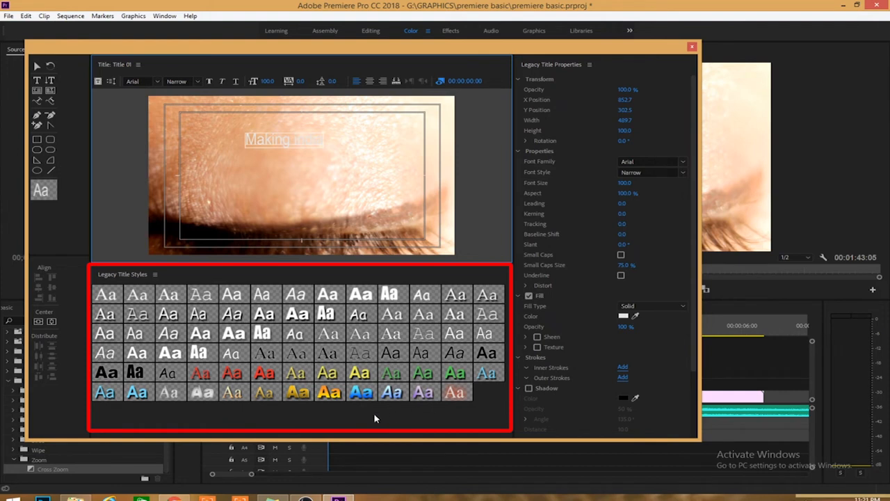
click(331, 394)
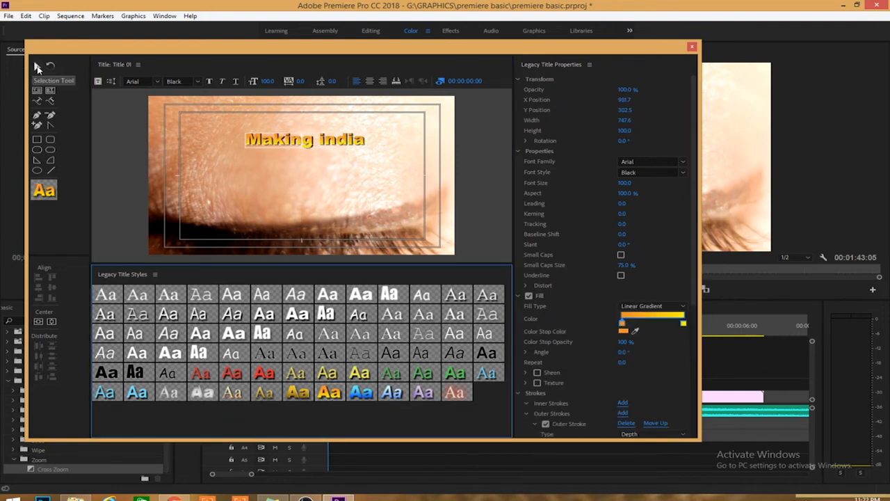
Enlarge the "Making india" text to a font size of about 369 and position it across the lower middle of the frame
click(38, 67)
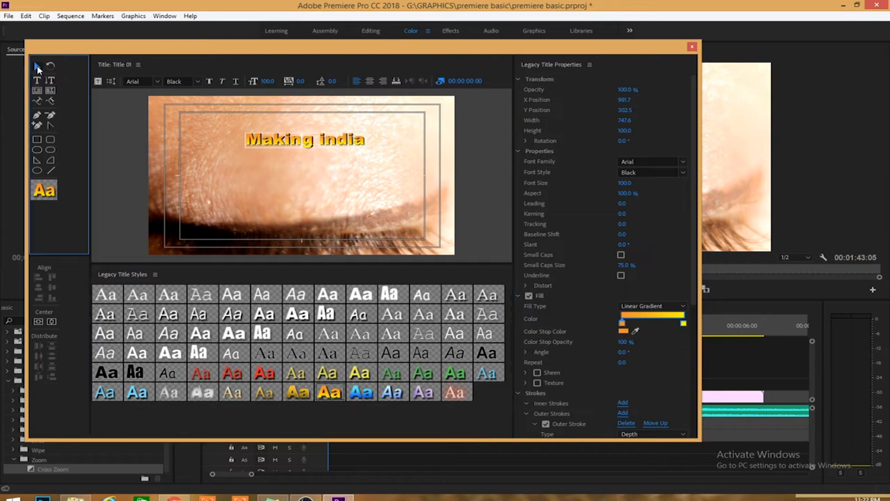
drag(364, 147, 466, 204)
drag(245, 169, 200, 166)
drag(456, 135, 430, 146)
drag(379, 163, 396, 180)
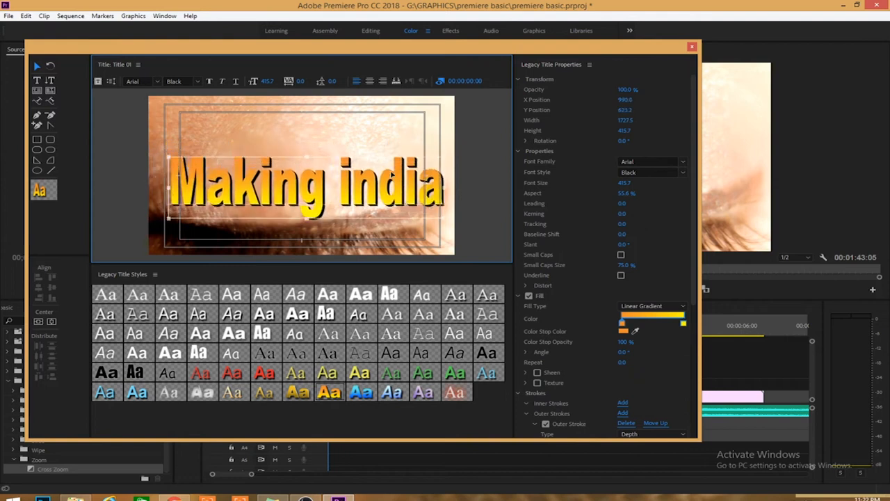
drag(168, 157, 177, 164)
drag(310, 186, 310, 188)
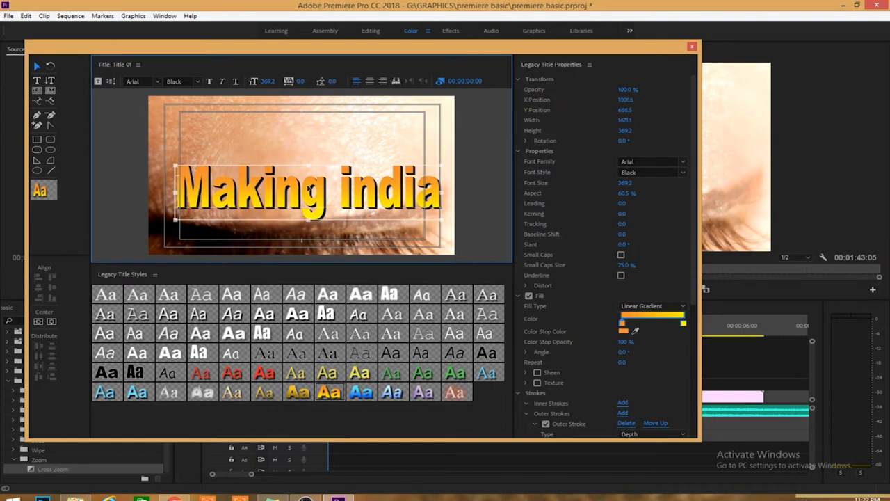
Save the project and close the title window
key(ctrl+s)
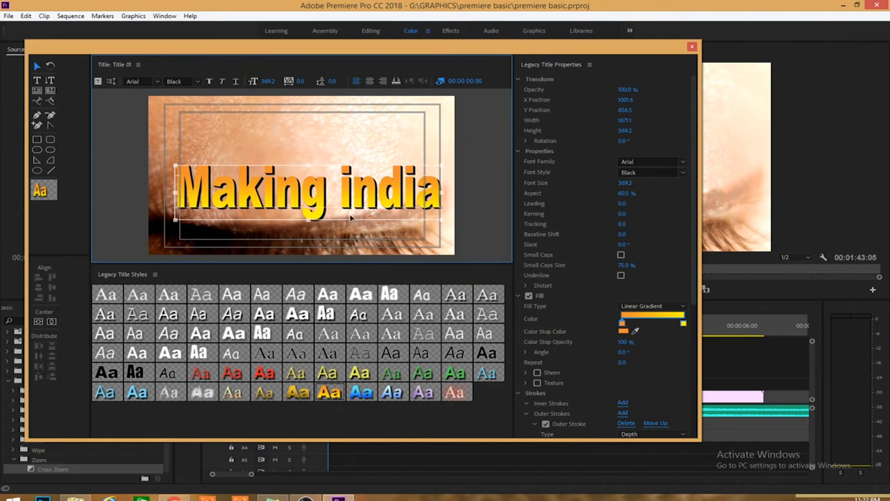
key(ctrl+s)
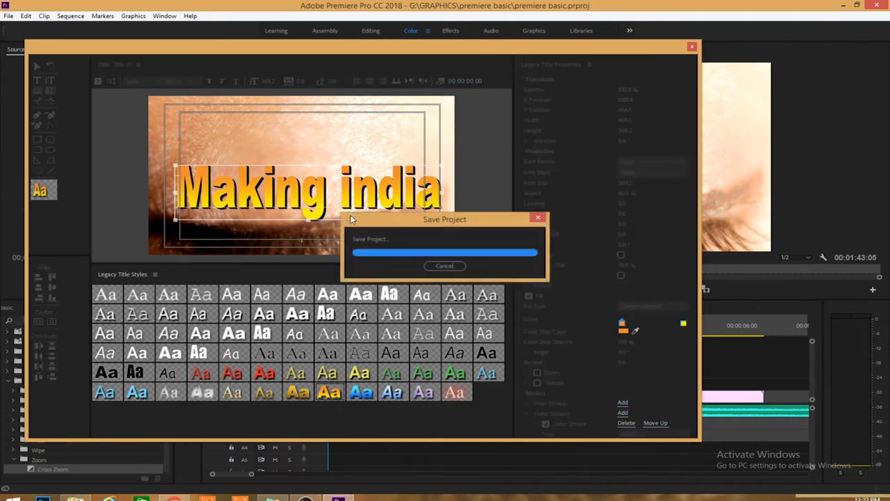
click(693, 46)
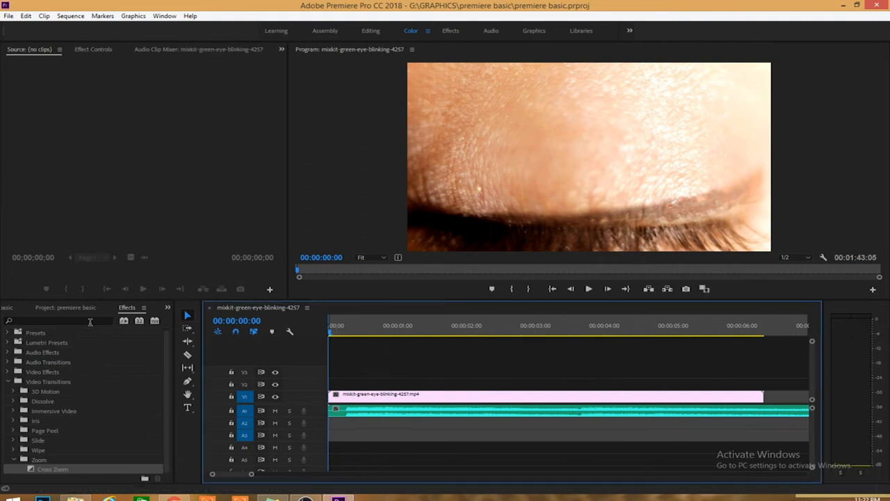
Place Title 01 from the Audio bin on track V2 above the eye clip, starting at about 00:00:01:08
click(68, 309)
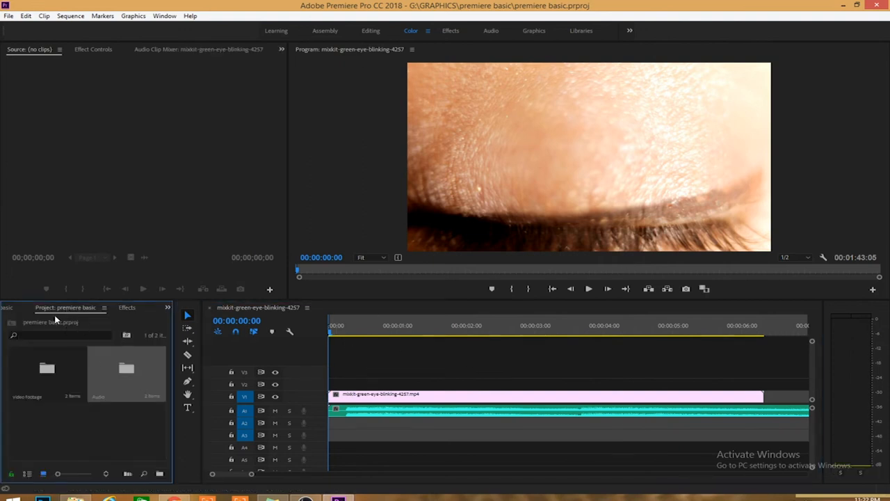
double_click(123, 374)
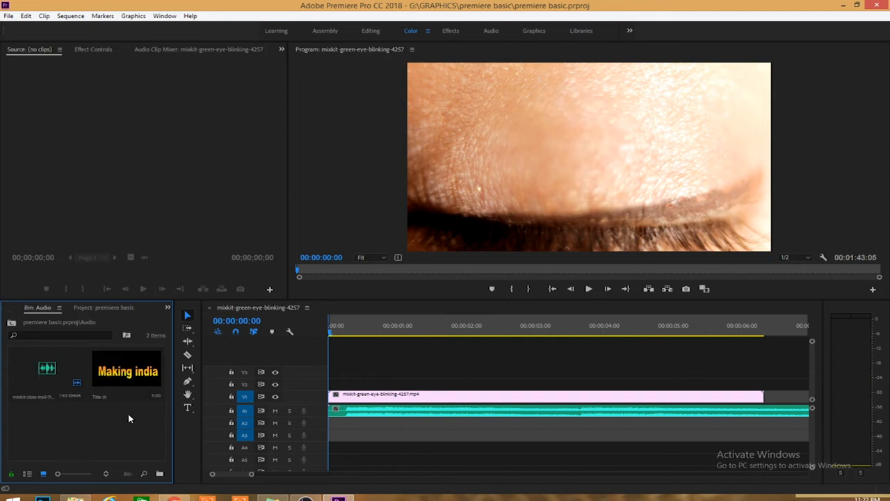
drag(122, 373, 421, 384)
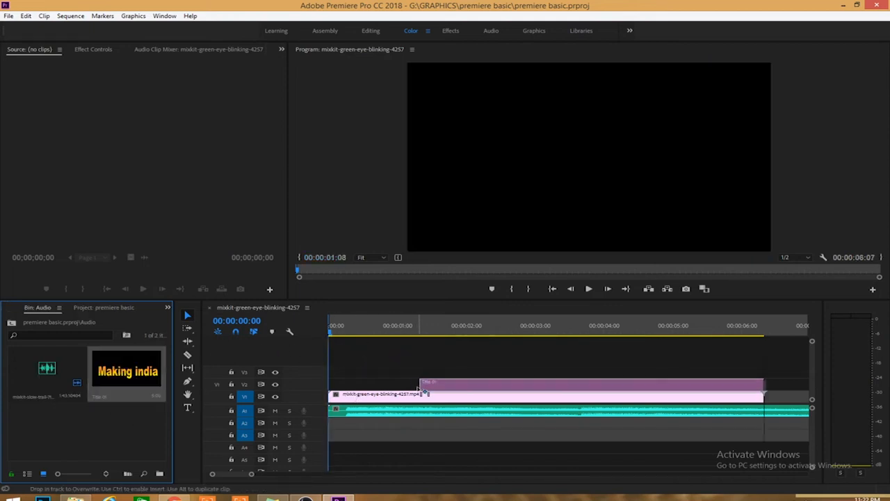
Play the sequence from the start into the "Making india" title and stop at about 00:00:01:23
mouse_move(330, 335)
mouse_down()
mouse_move(385, 336)
mouse_move(318, 334)
mouse_up()
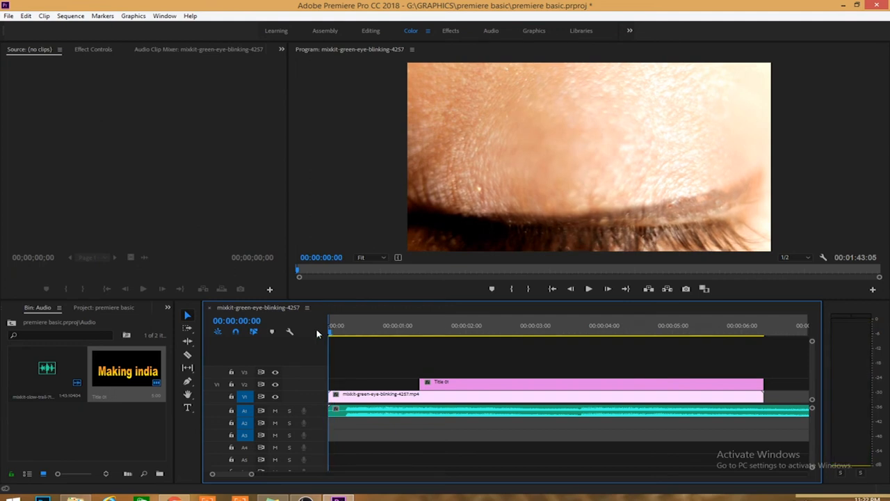
key(space)
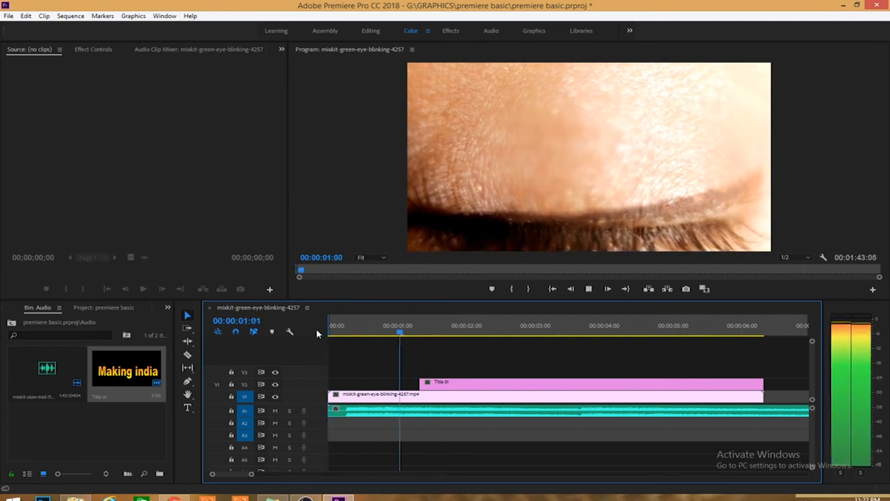
key(space)
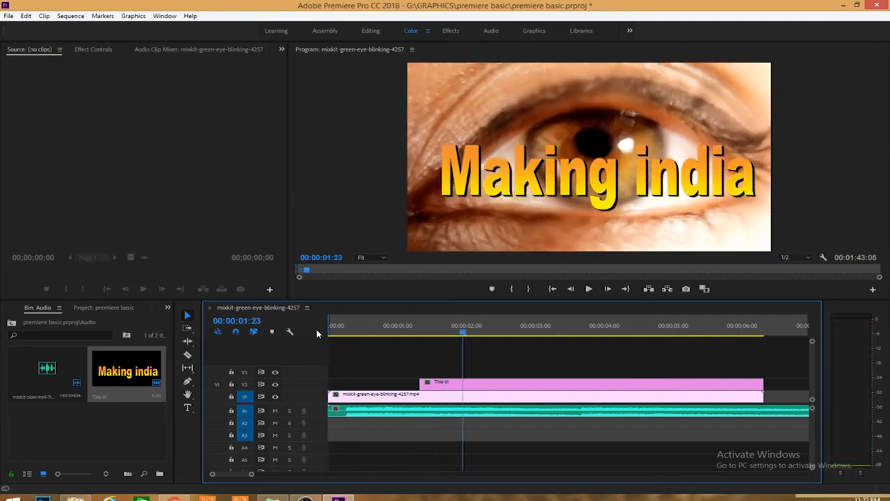
Move the title clip on V2 to start at 00:00:01:23 and set the playhead ahead of it at 00:00:01:11
drag(457, 388, 496, 391)
click(428, 333)
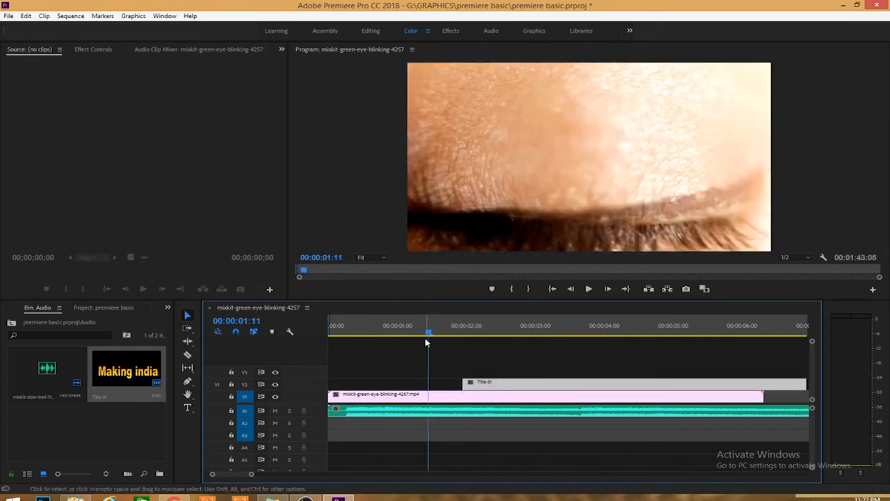
Play from 00:00:01:11 into the title, stop at 00:00:02:03, and move the title clip on V2 to start at 00:00:01:18
key(space)
key(space)
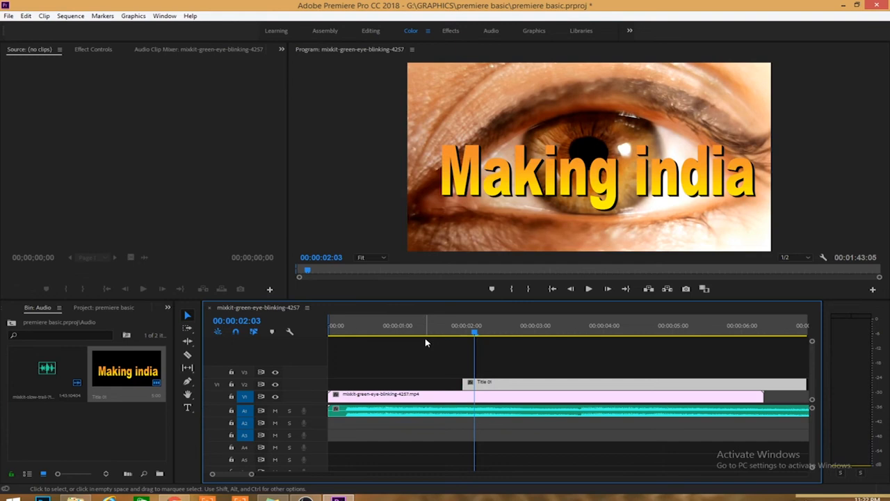
drag(485, 384, 471, 384)
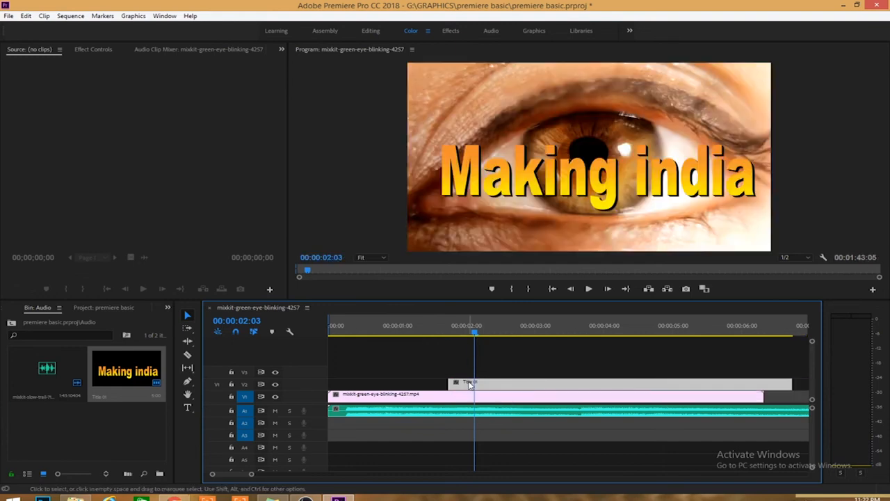
click(450, 334)
click(450, 334)
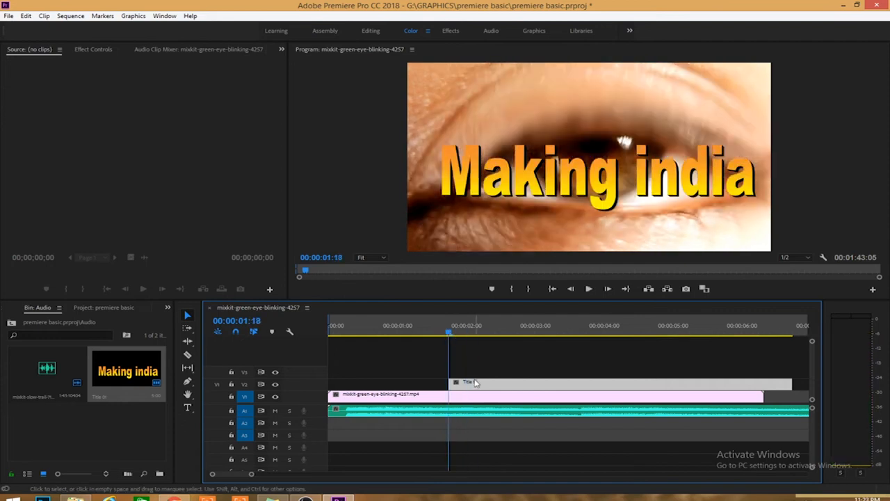
drag(476, 384, 470, 385)
key(equal)
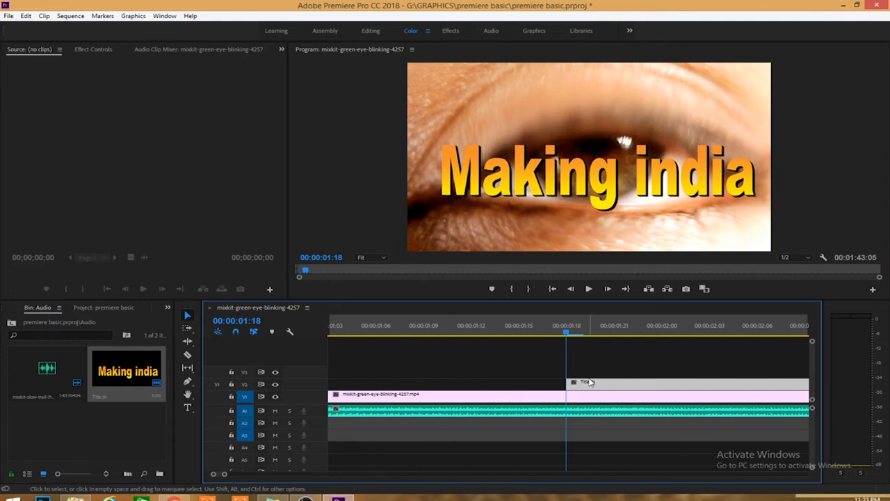
key(minus)
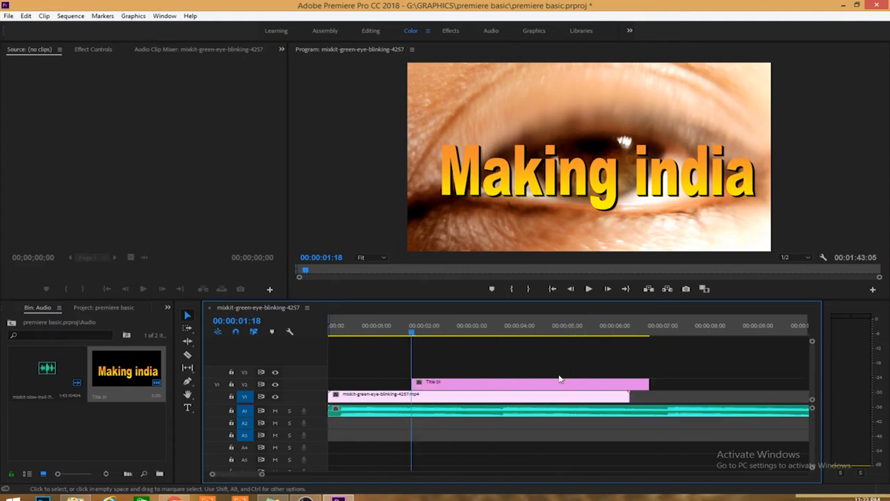
Scale the "Making india" title down to a little over half size in the program monitor and place it over the lower half of the eye
click(511, 385)
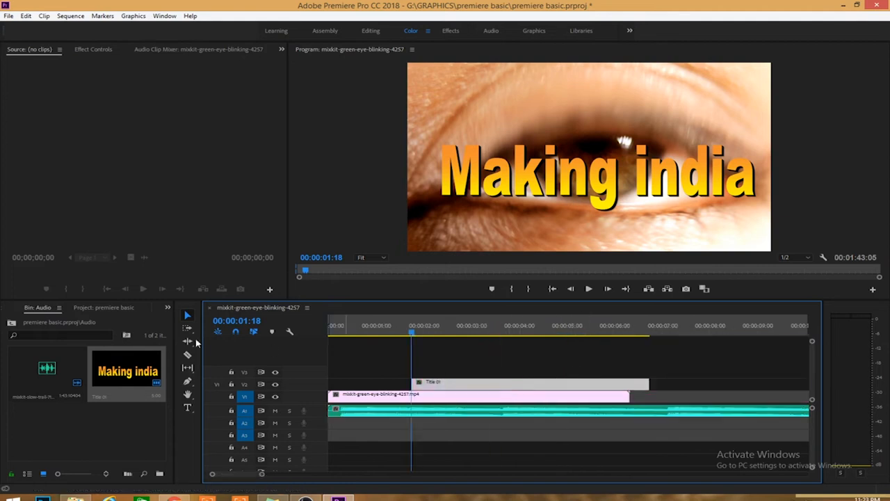
click(482, 178)
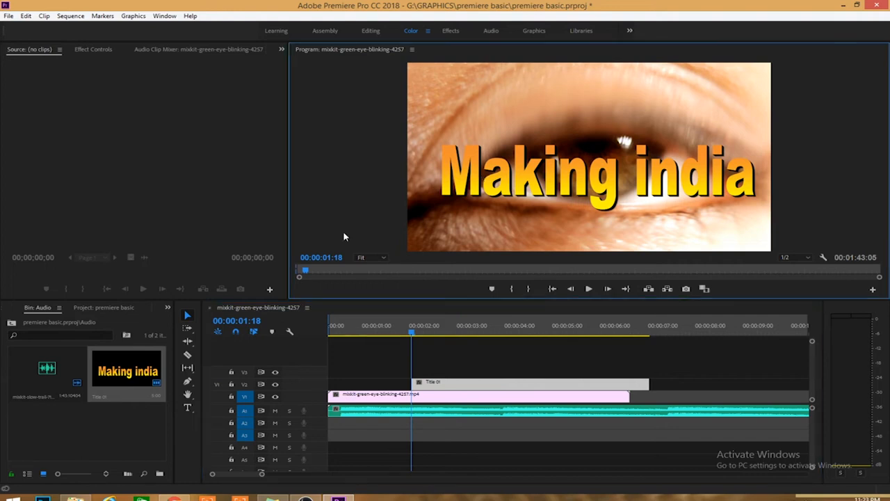
click(543, 182)
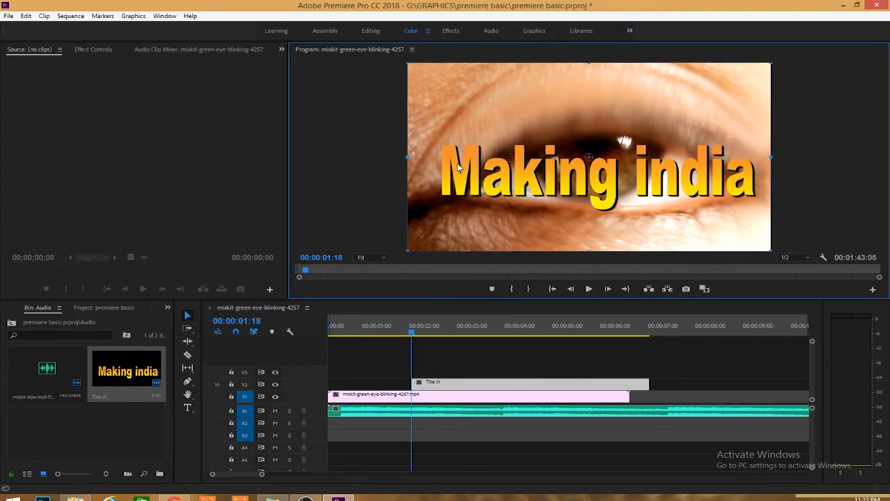
click(449, 327)
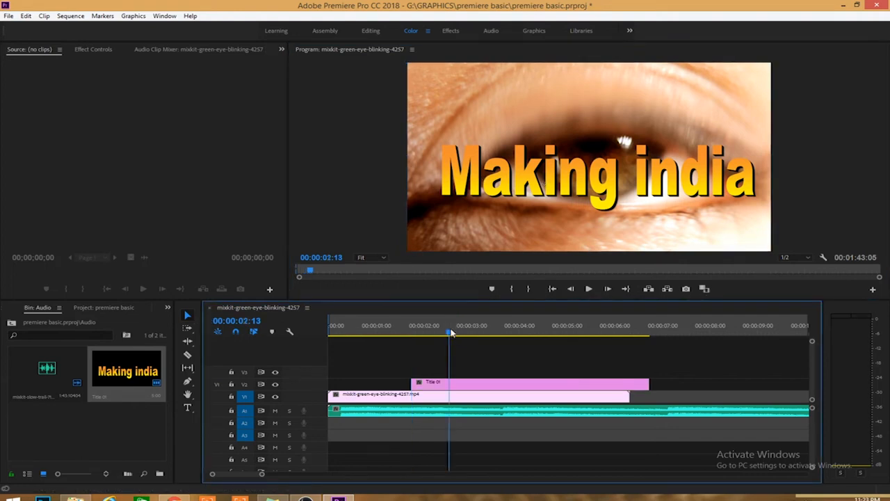
click(500, 165)
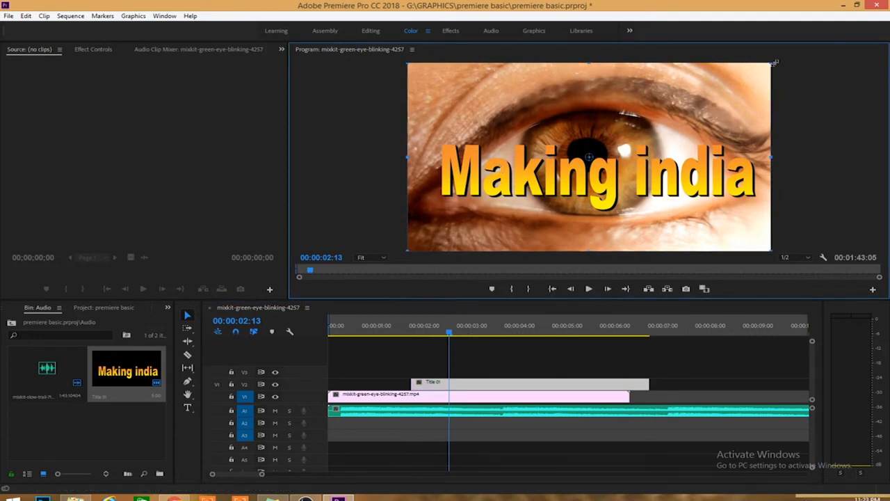
drag(774, 63, 698, 101)
drag(635, 172, 603, 201)
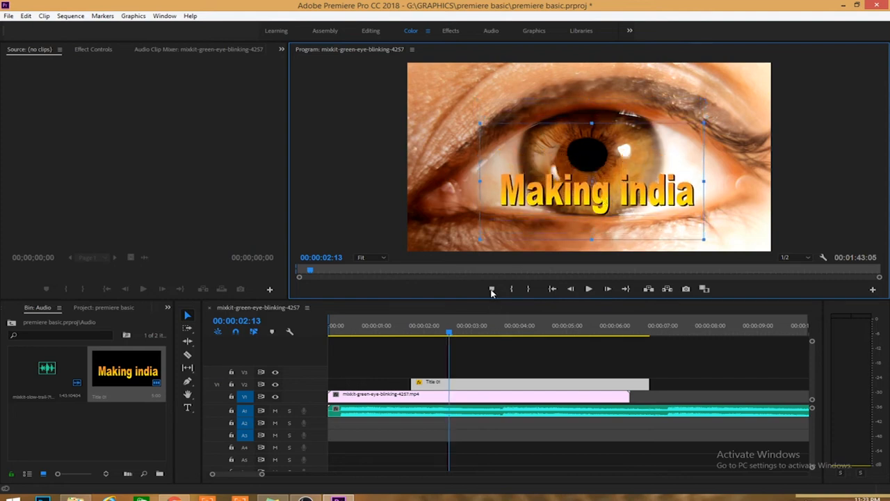
Play the sequence from the start to preview the resized title
drag(421, 328, 279, 345)
key(space)
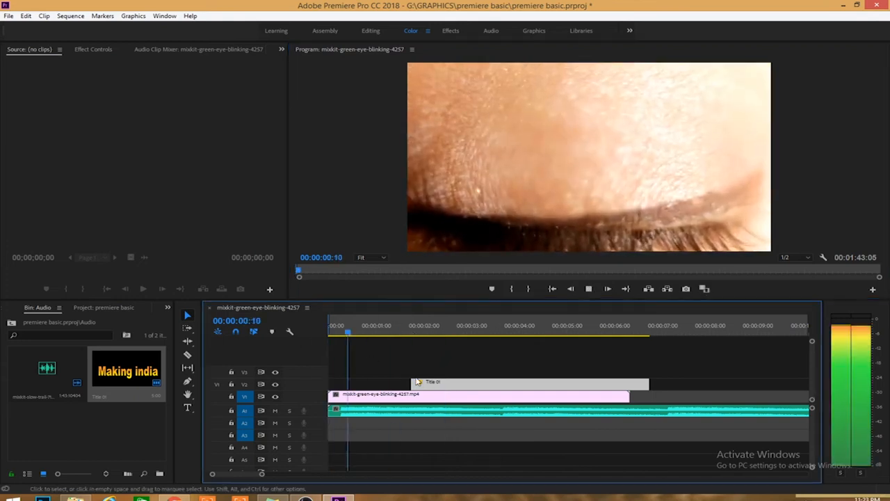
key(space)
Advance the playhead frame by frame from 00:00:01:15 to 00:00:01:18 and move the title clip on V2 to start at 00:00:01:19
click(407, 333)
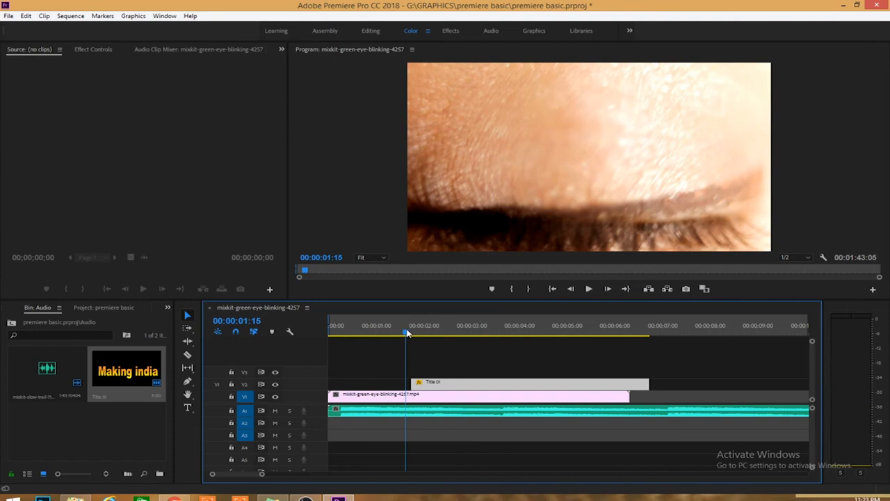
key(=)
key(Right)
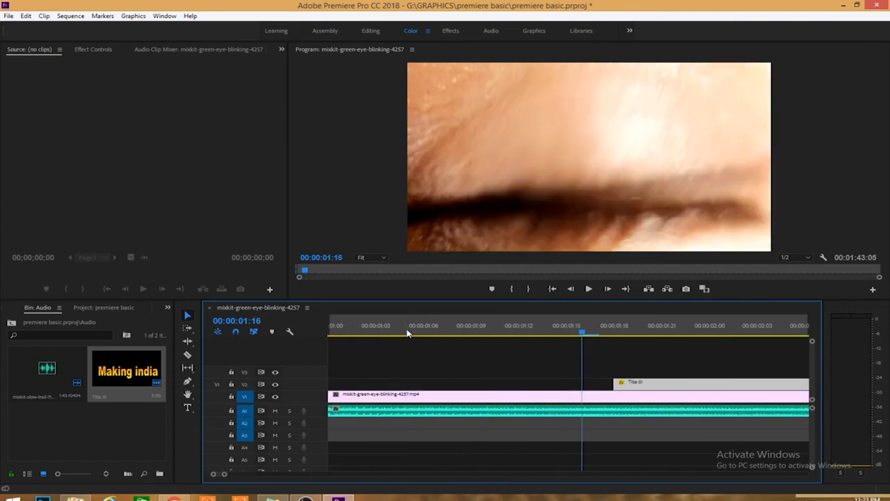
key(Right)
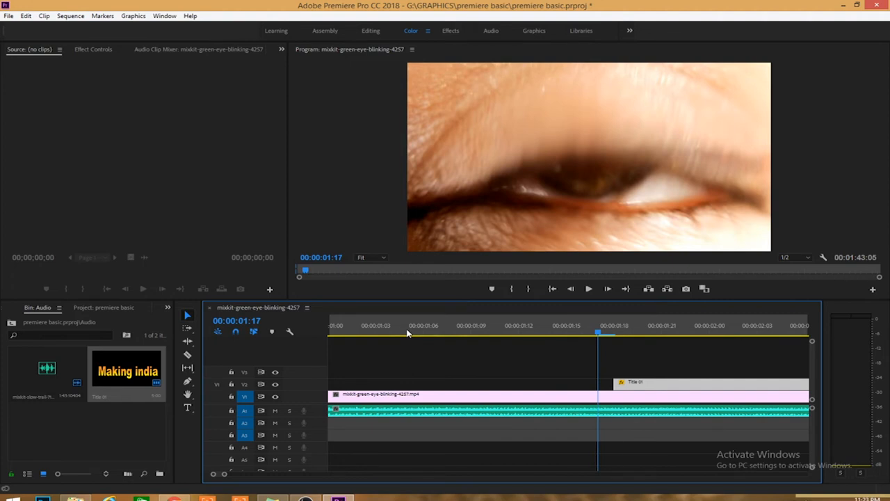
key(Right)
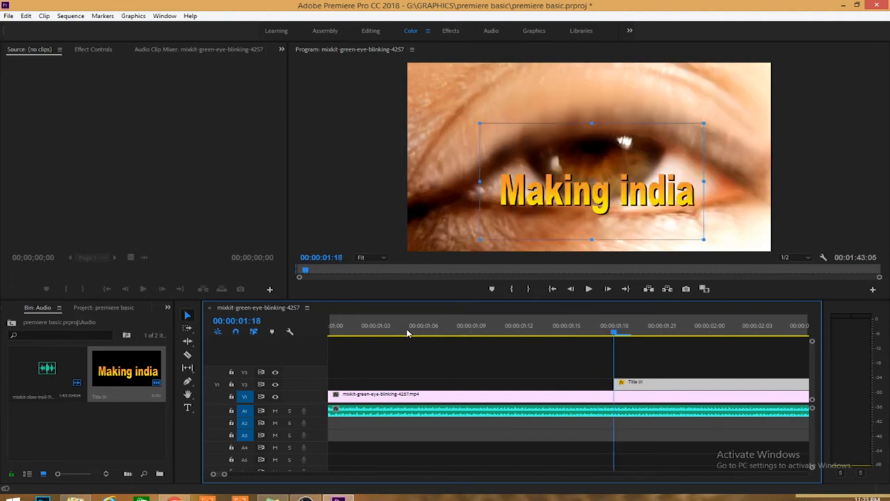
drag(627, 384, 644, 387)
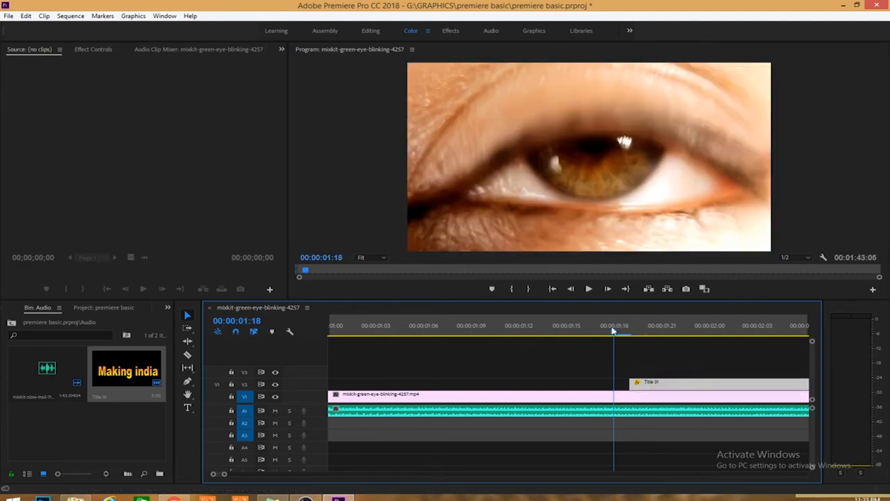
Play the sequence from about 00:00:01:18 through the title and stop just past 00:00:04:00
click(621, 331)
key(space)
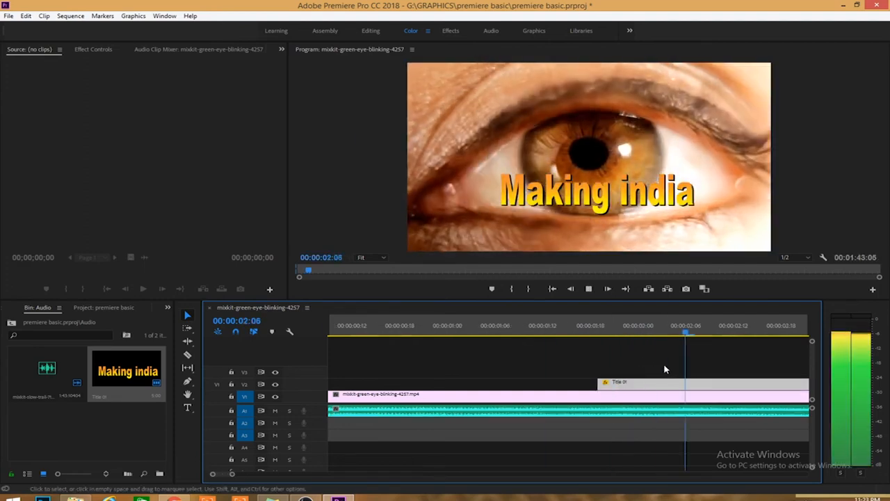
key(minus)
key(minus)
key(minus)
key(minus)
key(equal)
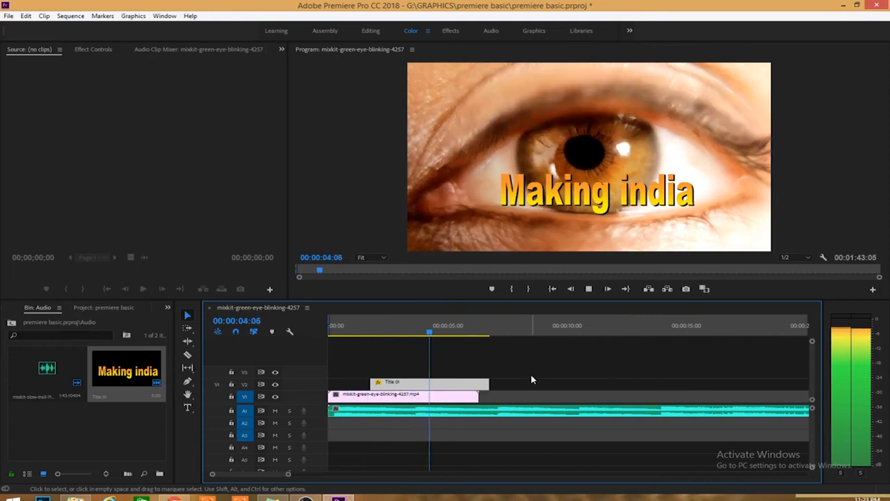
key(space)
Find the frame where the eye closes again and trim the end of the title clip on V2 to 00:00:04:08
key(equal)
click(523, 335)
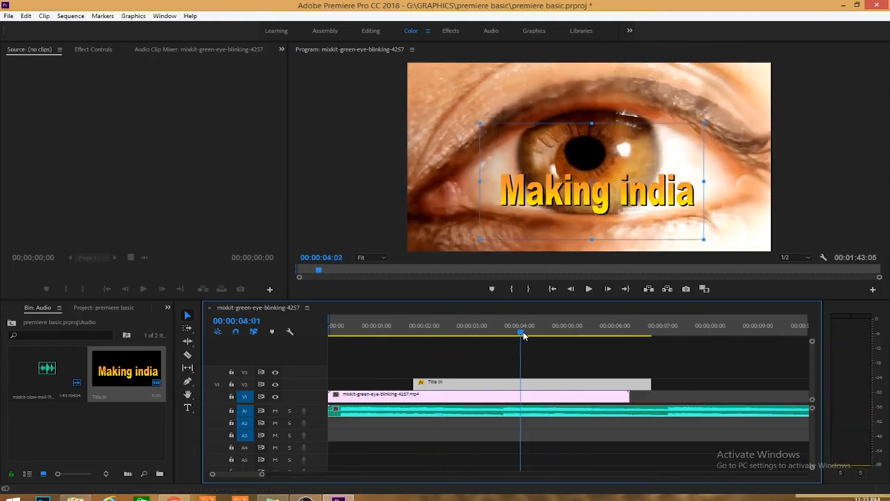
drag(523, 335, 535, 336)
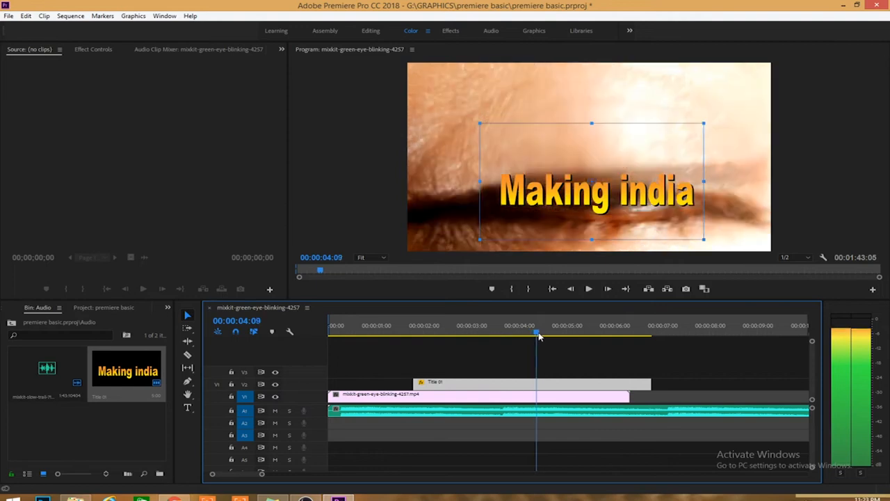
drag(658, 383, 535, 383)
key(equal)
key(minus)
key(minus)
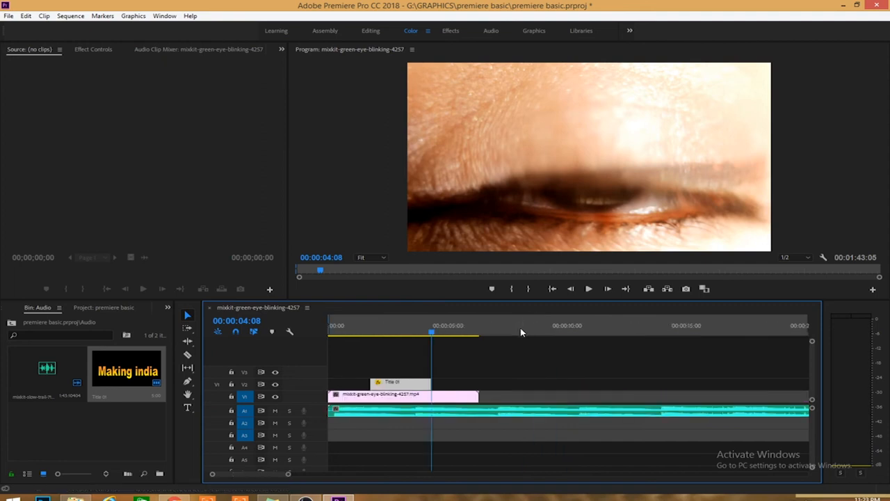
Play across the end of the shortened title clip, and play it again from its start to about 00:00:04:13
click(410, 332)
key(space)
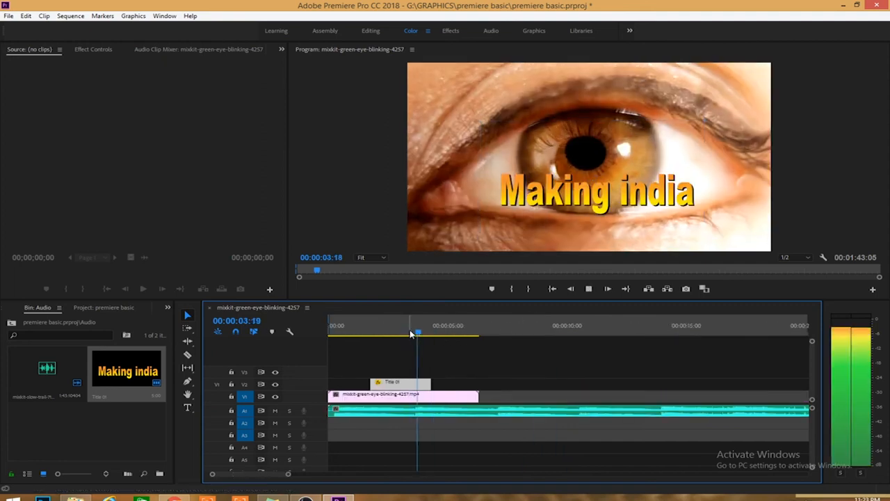
key(equal)
click(497, 333)
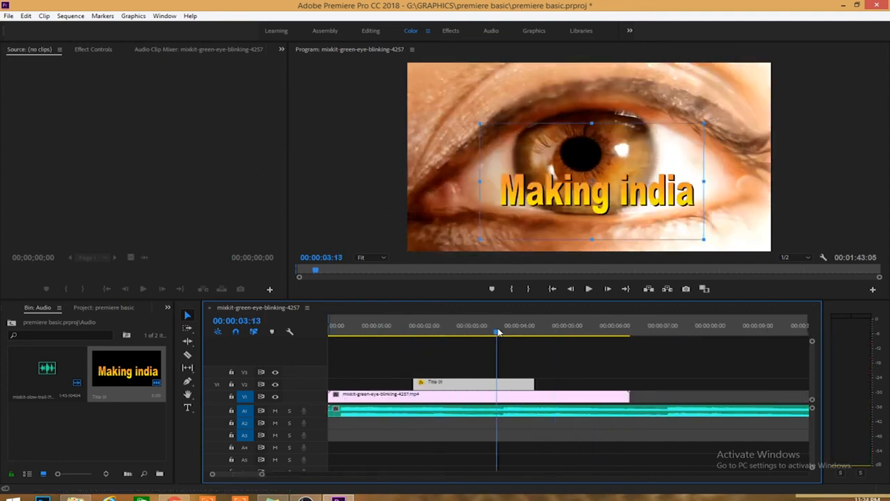
key(minus)
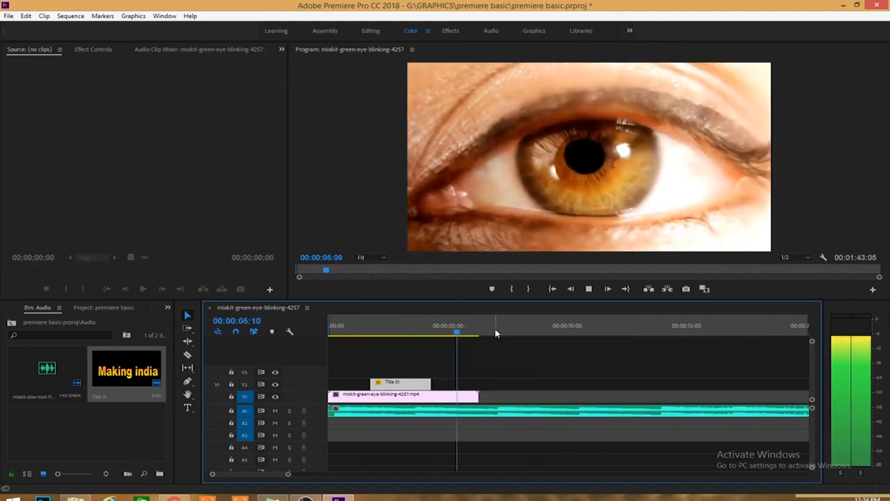
click(373, 332)
key(equal)
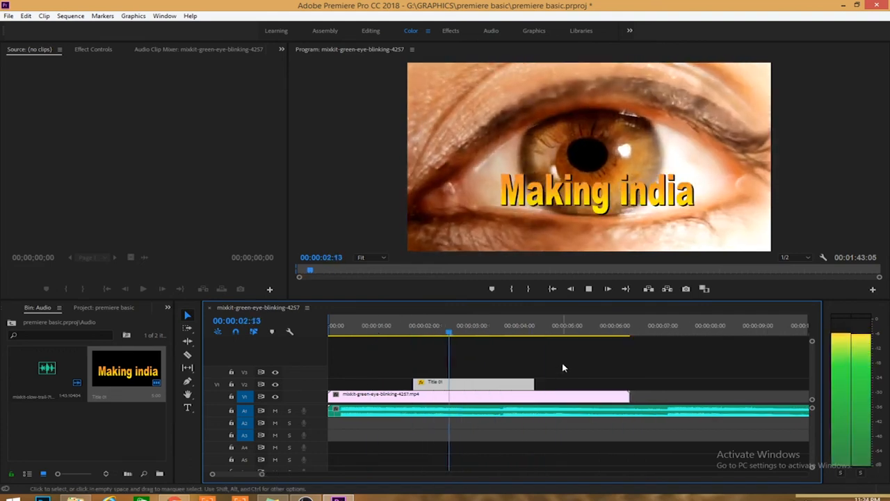
key(space)
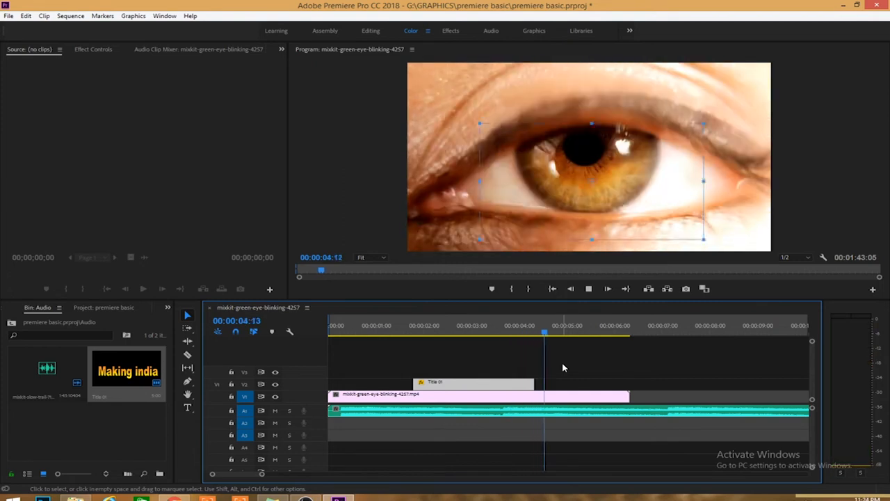
Replay the title from its start, stop at 00:00:02:20, and save the project
key(minus)
click(370, 331)
key(space)
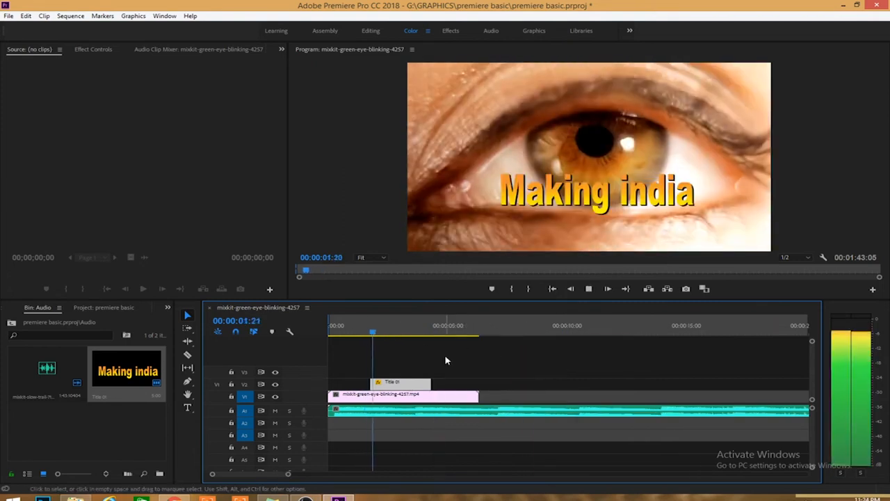
key(space)
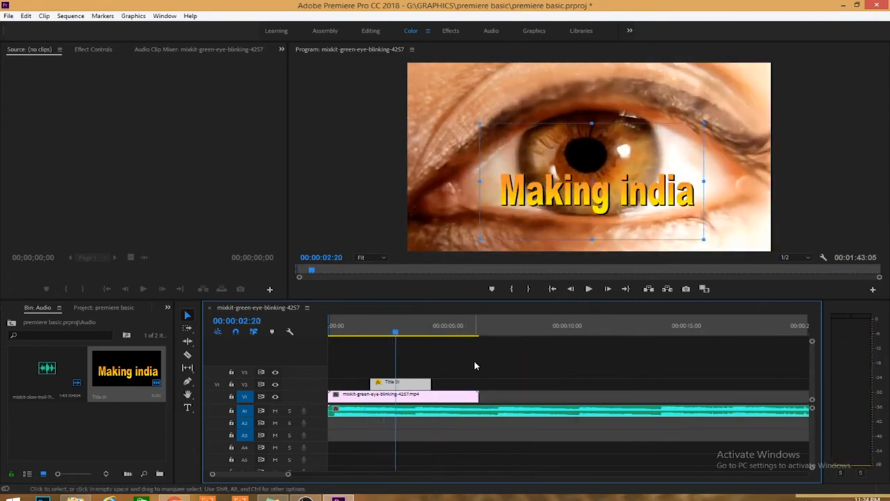
key(ctrl+s)
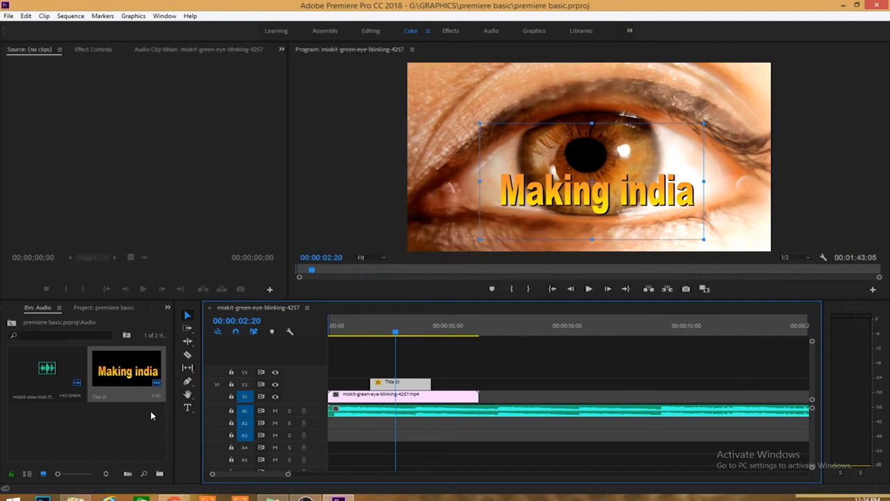
Play the sequence from the start into the title and return the playhead to the title clip's start at 00:00:01:19
drag(373, 332, 329, 334)
key(space)
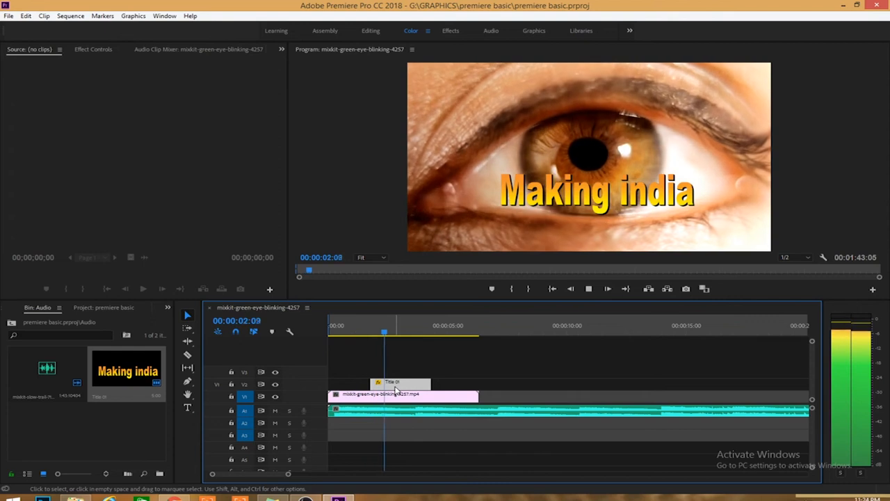
key(space)
key(Up)
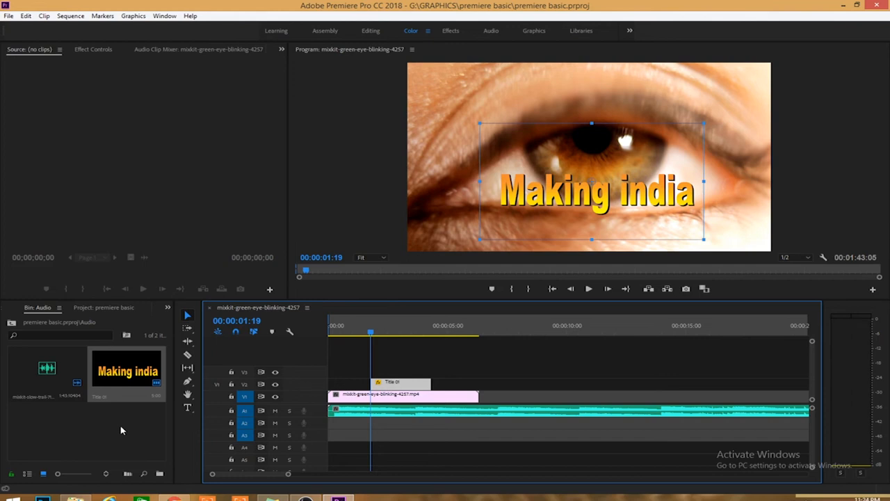
Import 090c2aafcf3b5b5a9733fc1d0b0596d5.png and 1200px-Ashoka_Chakra.svg.png from the 2nd Video Basic of Adobe folder into the Audio bin
double_click(121, 430)
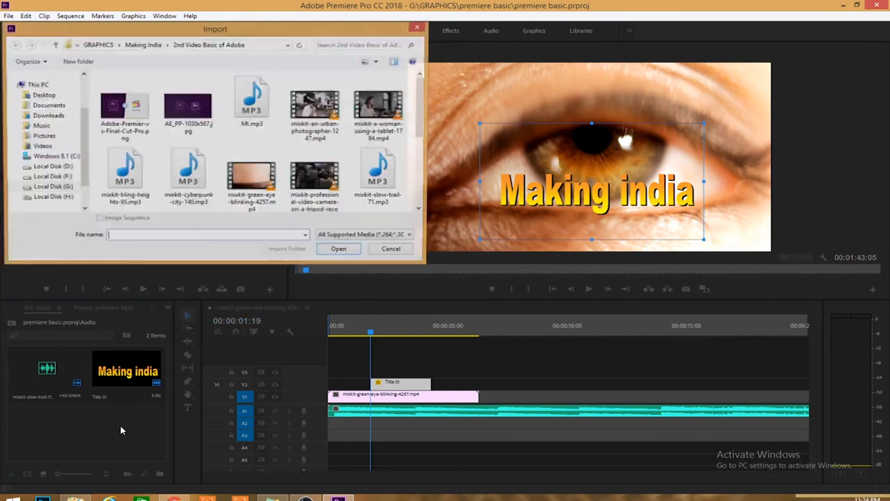
click(144, 45)
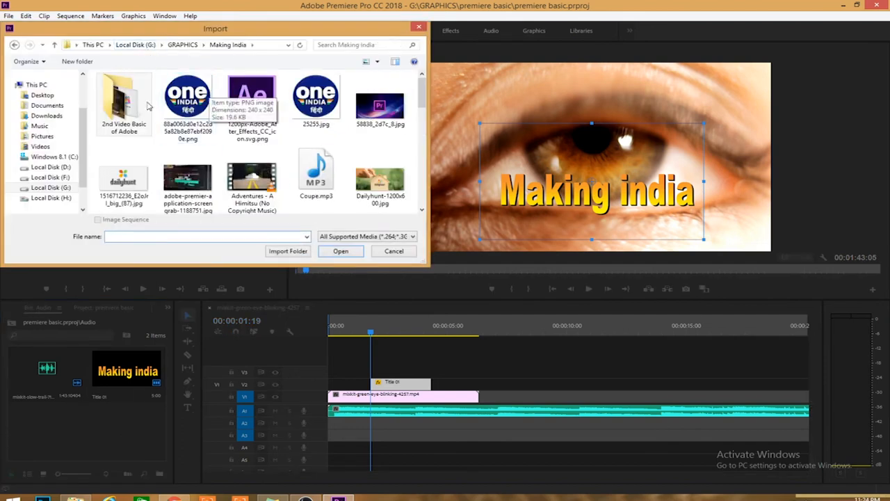
double_click(124, 104)
scroll(424, 112, down, 3)
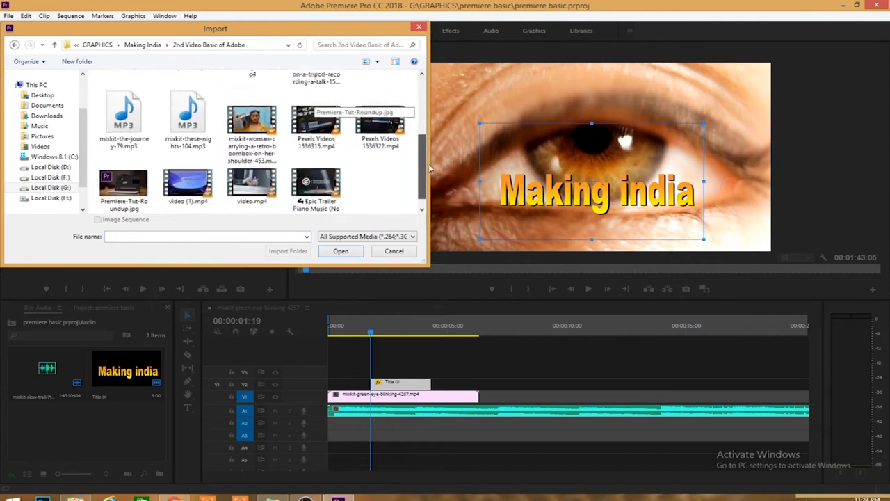
scroll(425, 111, up, 3)
click(142, 45)
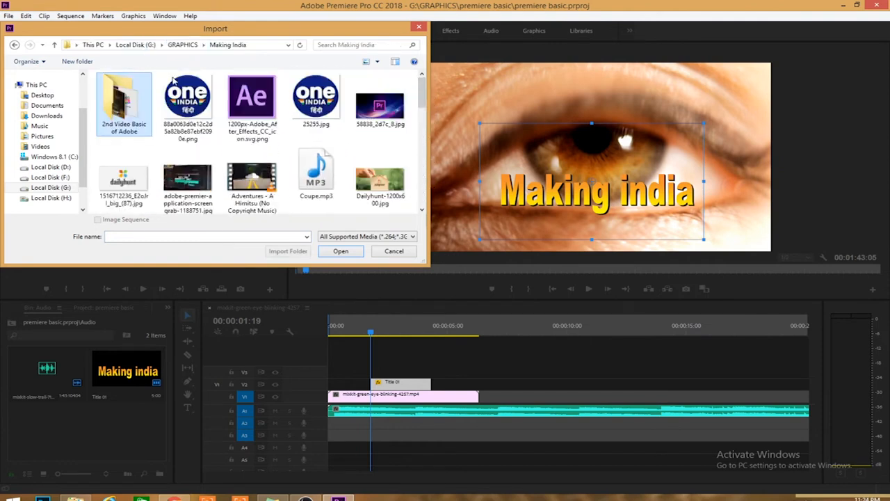
drag(421, 98, 431, 169)
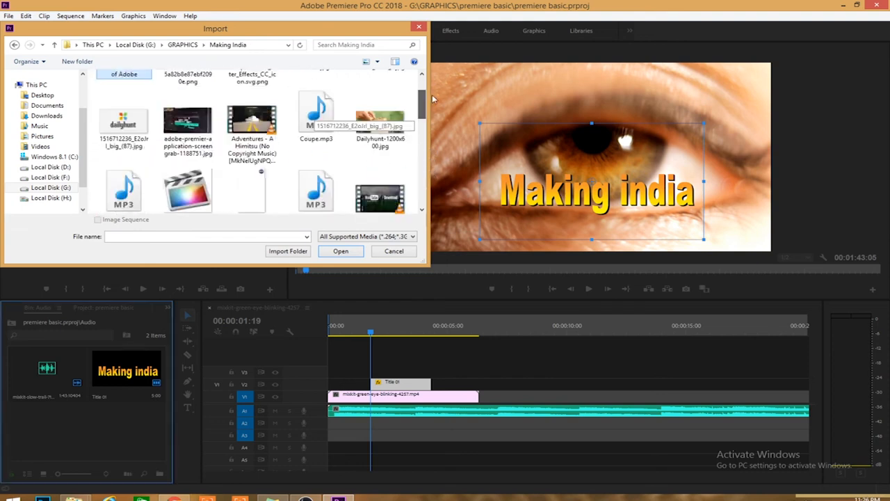
drag(422, 104, 421, 89)
double_click(131, 113)
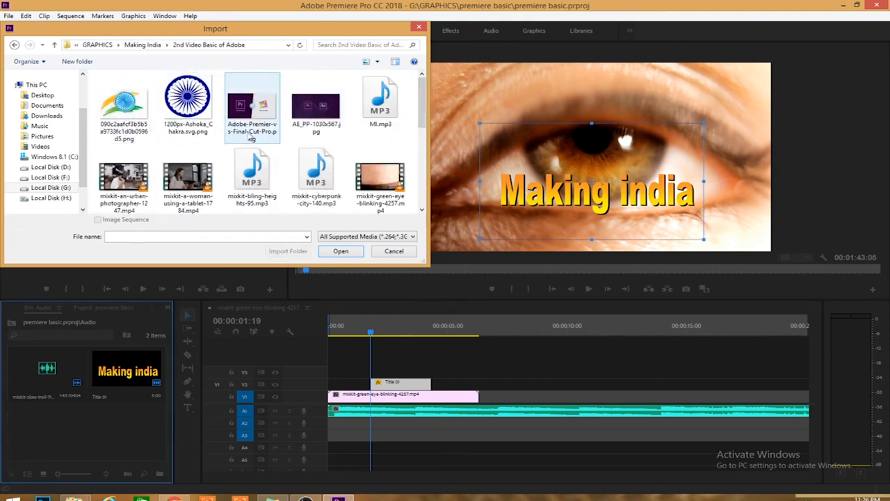
click(187, 119)
ctrl+click(123, 130)
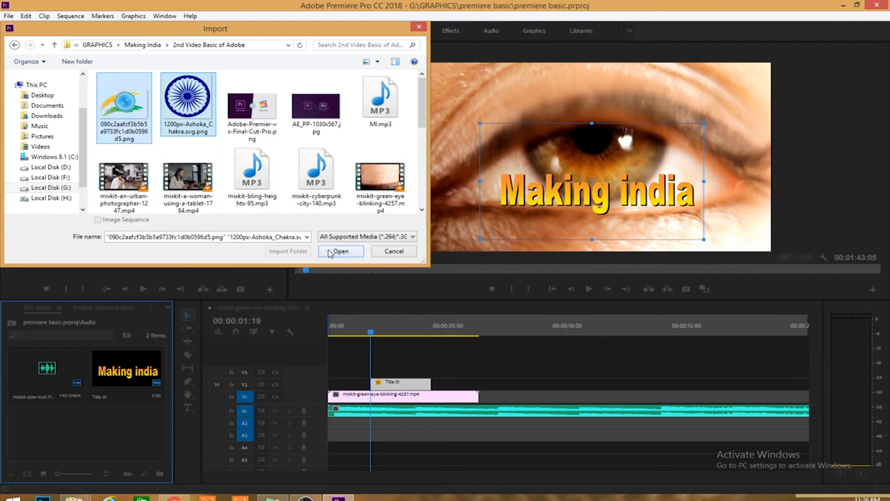
click(339, 251)
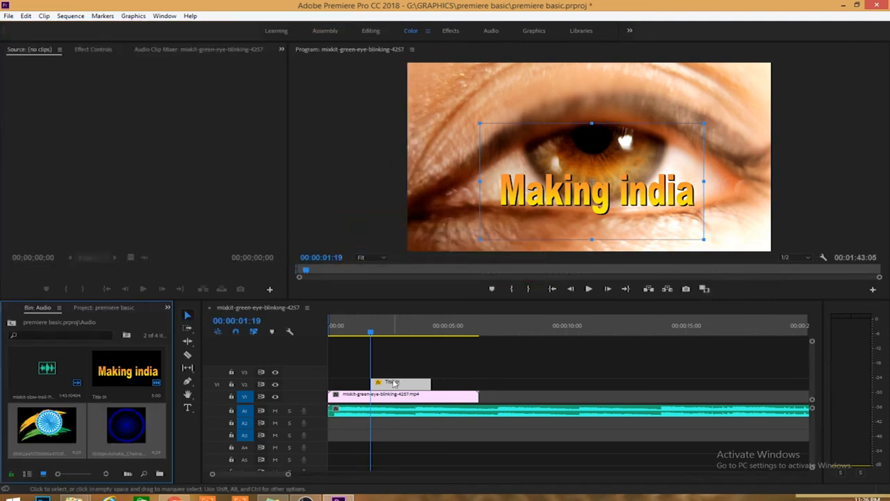
Stack the tricolour image on V3 and the Ashoka Chakra on V4 from the title's start, and trim both to the title's end
drag(70, 433, 438, 375)
drag(514, 375, 398, 361)
key(space)
key(space)
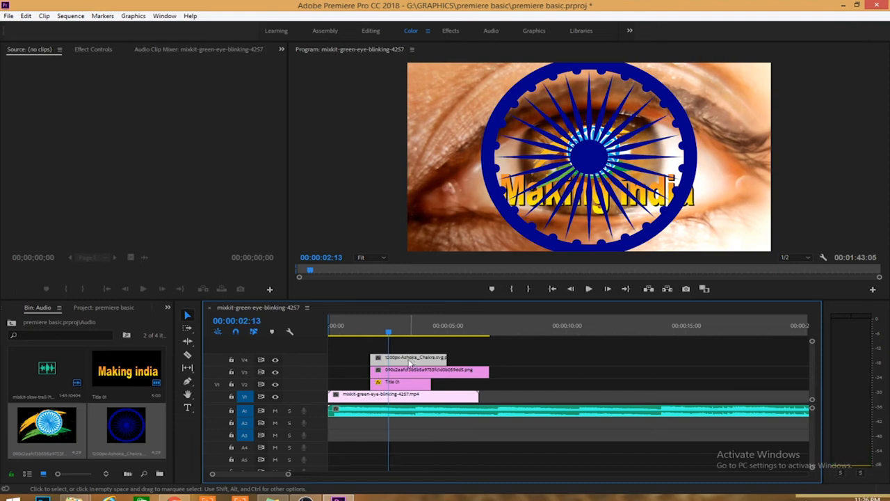
click(400, 372)
drag(485, 370, 426, 360)
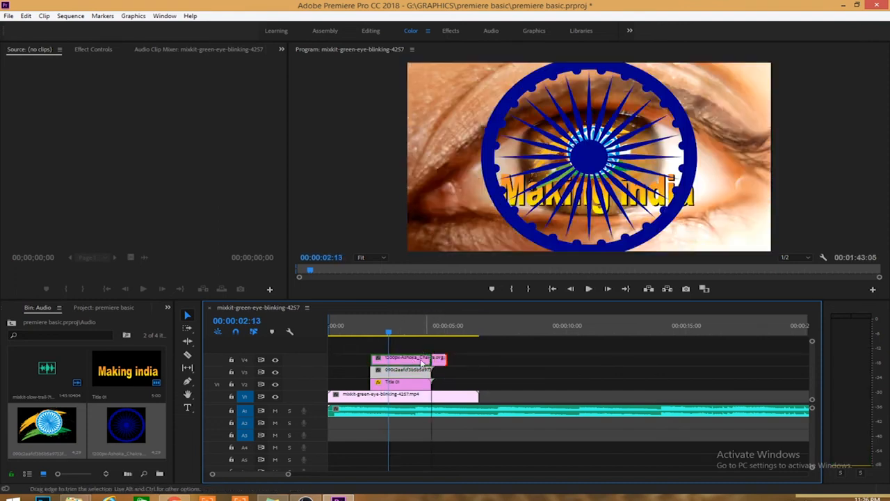
Play the stacked images from 00:00:01:17, stop at 00:00:02:04, and save the project
click(373, 332)
key(space)
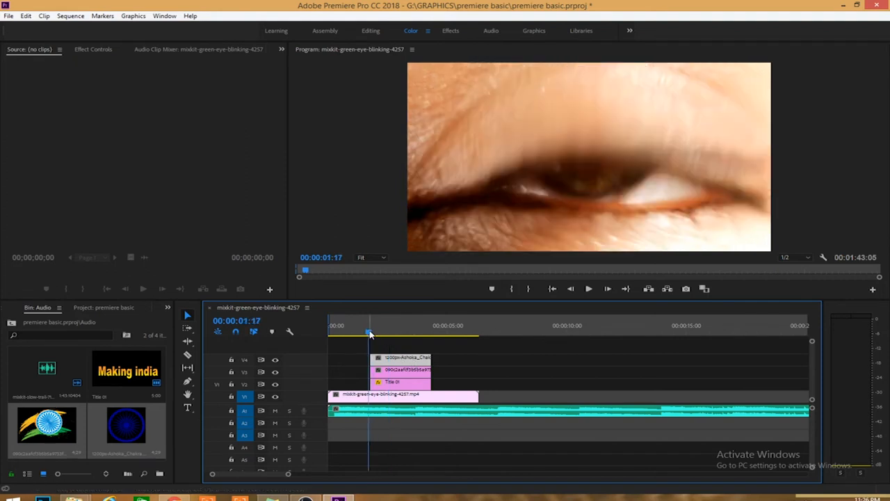
key(space)
key(ctrl+s)
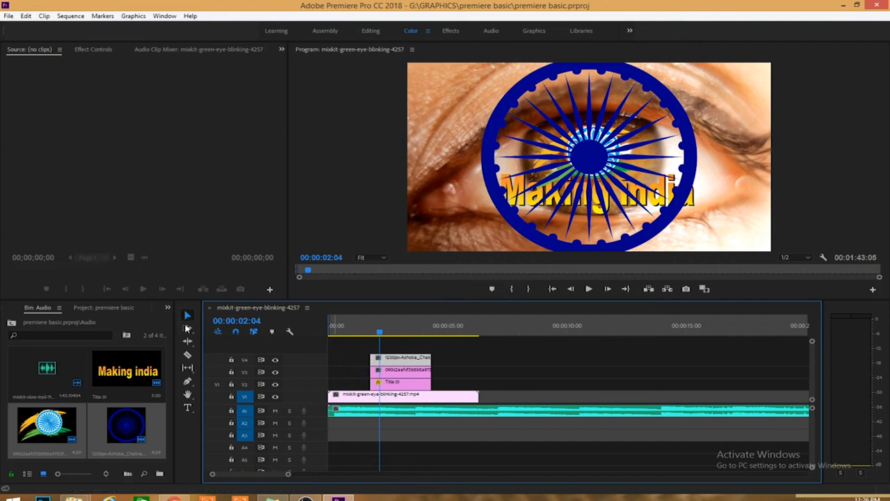
Show the Chakra clip's effect controls, hide tracks V4 and V2, and park the playhead at 00:00:03:01 to isolate the tricolour image
click(97, 50)
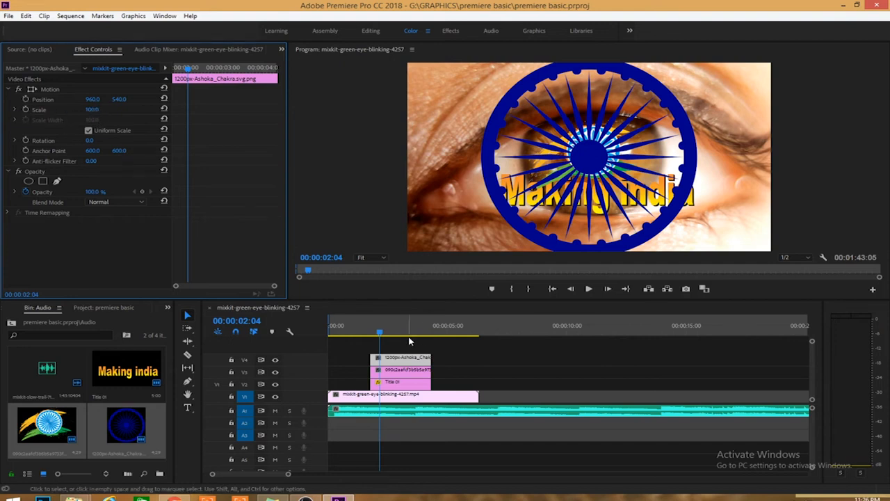
click(373, 333)
drag(374, 333, 372, 333)
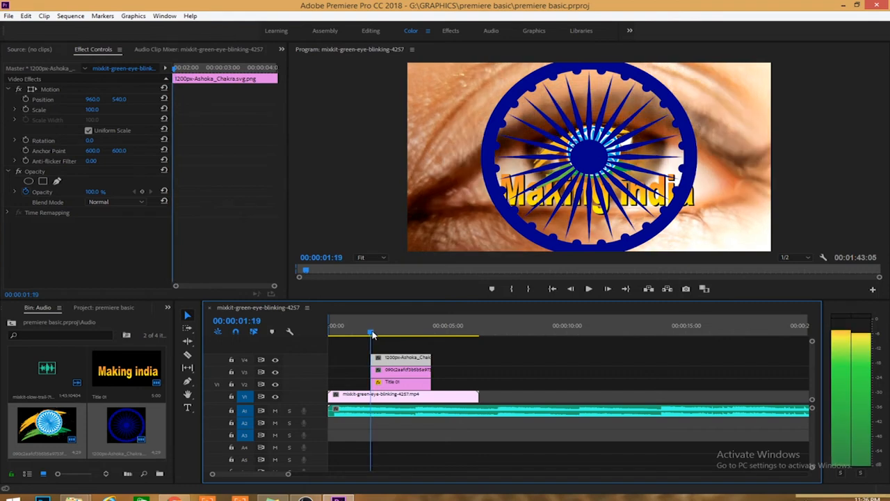
click(274, 362)
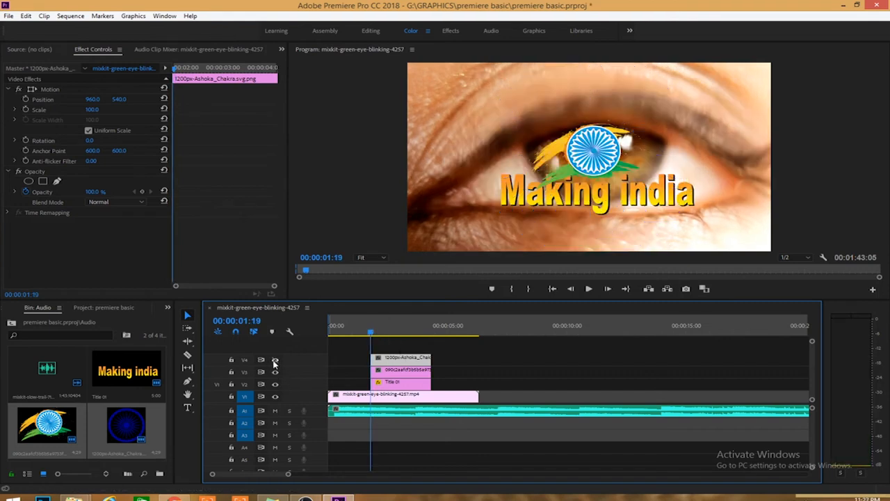
click(275, 384)
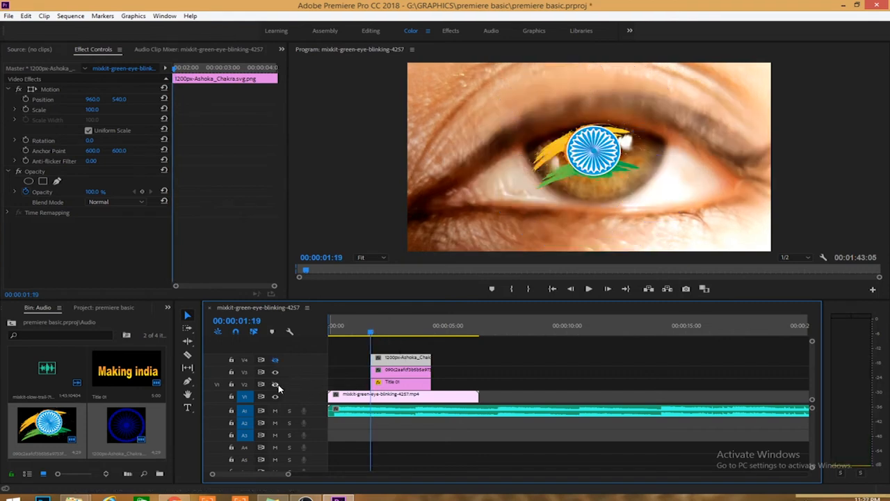
drag(377, 336, 402, 339)
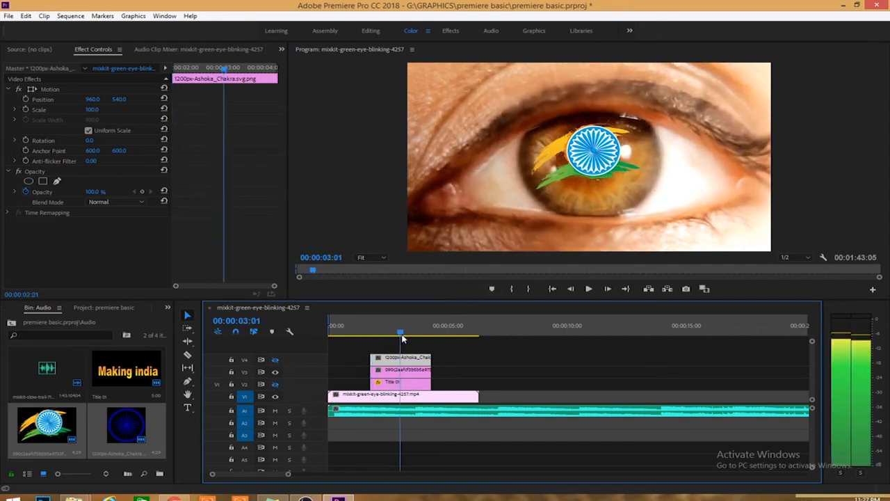
Scale the tricolour image on V3 to 175 and set its position to 960, 628 so its wheel covers the iris
drag(91, 110, 134, 110)
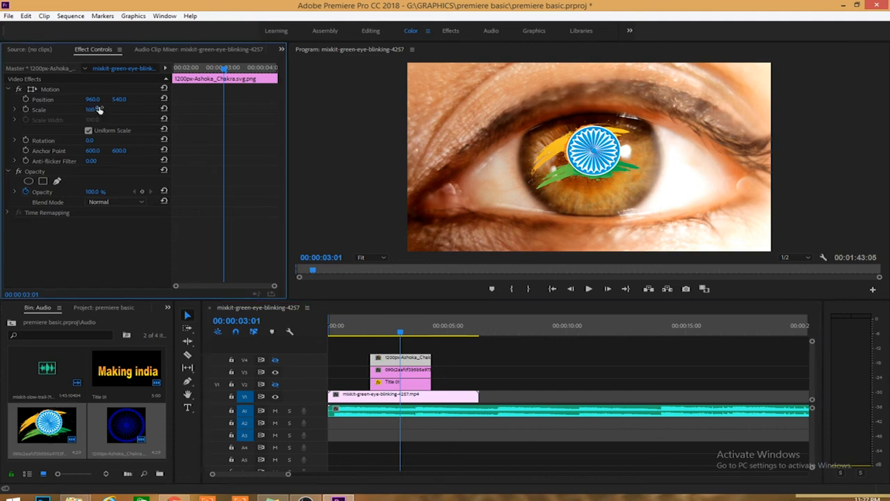
click(393, 370)
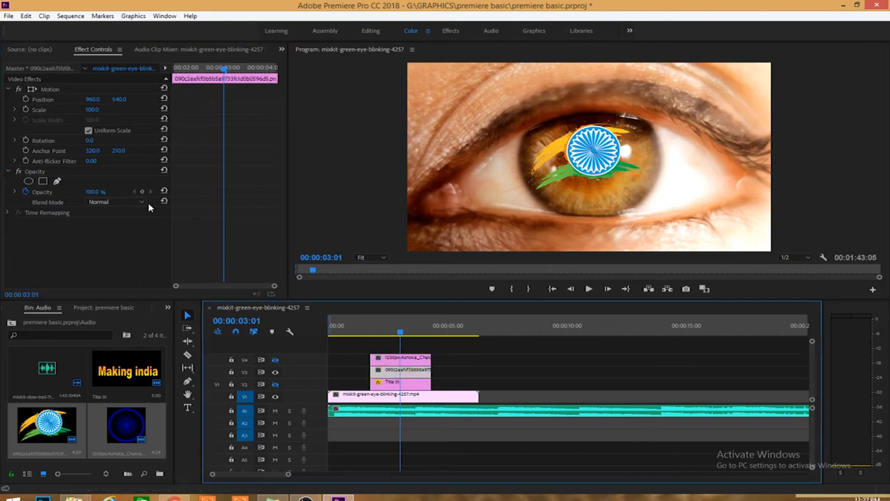
drag(89, 110, 180, 103)
drag(91, 109, 104, 109)
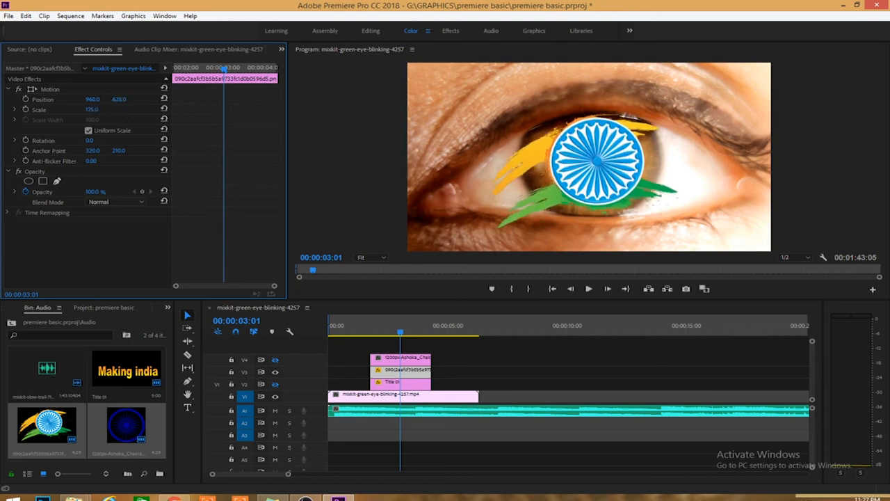
Return to 00:00:01:19, select the Ashoka Chakra clip, show V4 again, and switch V3's visibility off and back on
click(373, 332)
drag(372, 336, 371, 333)
click(388, 359)
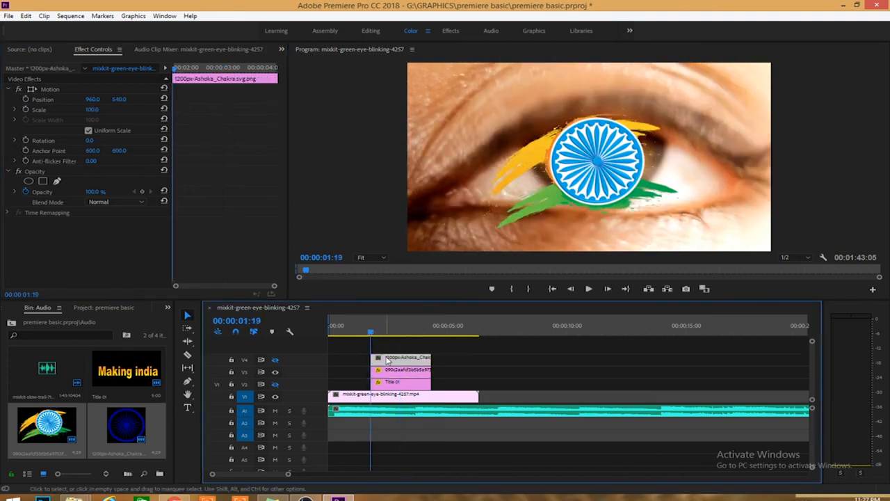
click(275, 360)
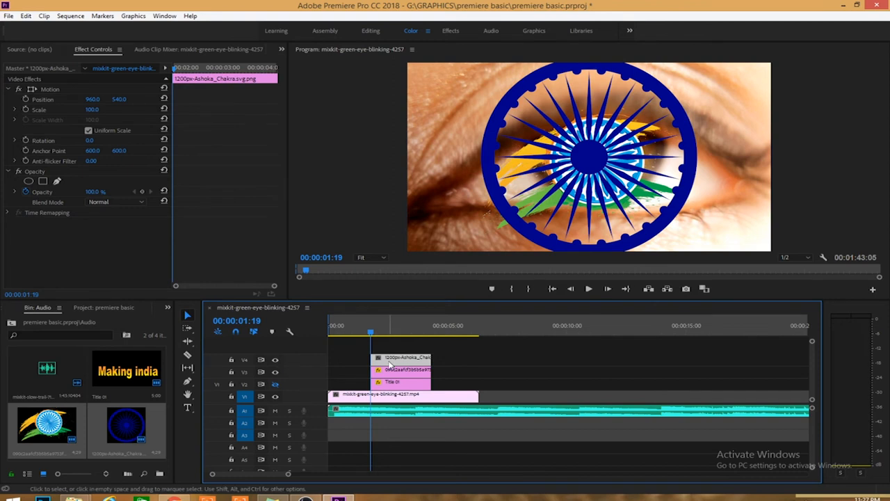
click(276, 373)
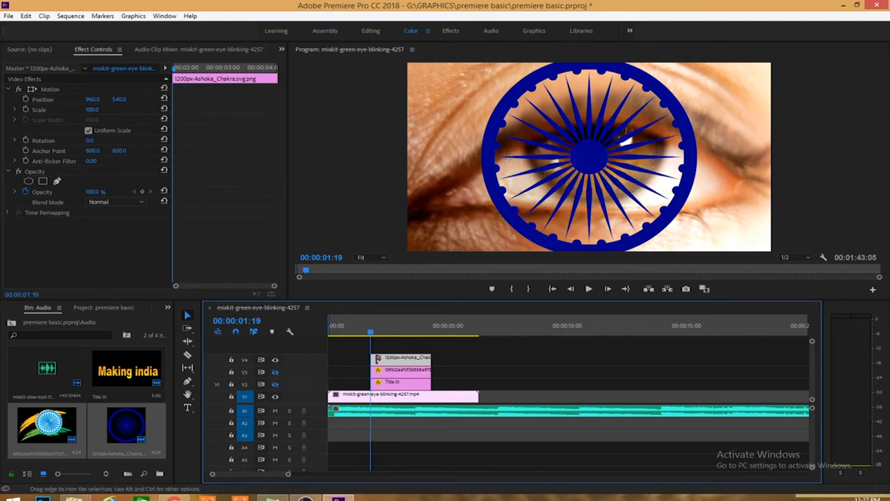
click(275, 372)
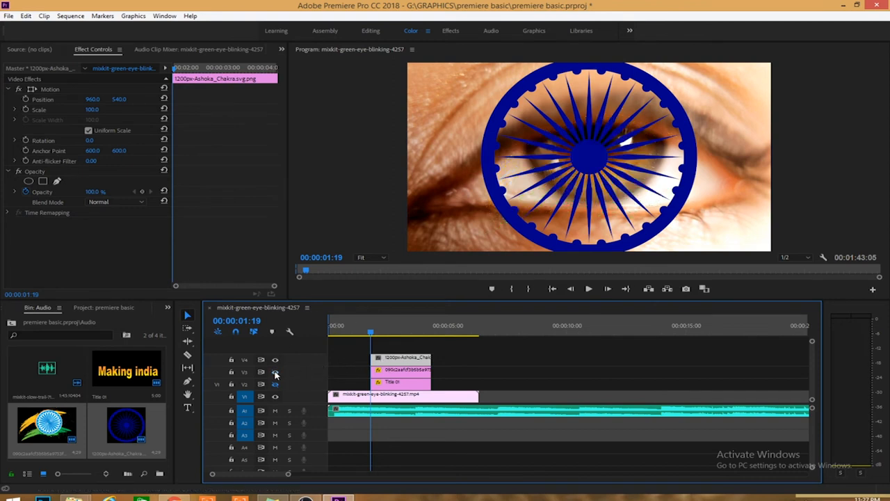
At 00:00:02:13, position the Ashoka Chakra at 990, 565 over the tricolour's wheel and set its scale to 46
drag(372, 332, 389, 333)
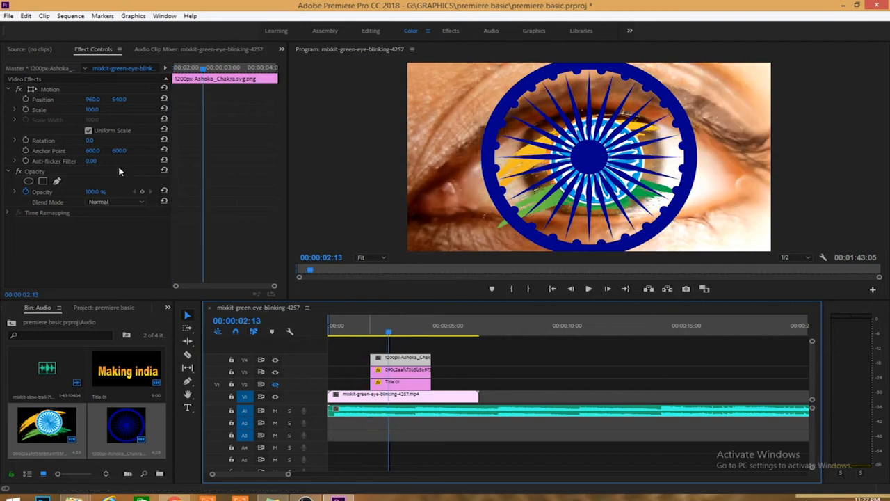
drag(92, 113, 130, 99)
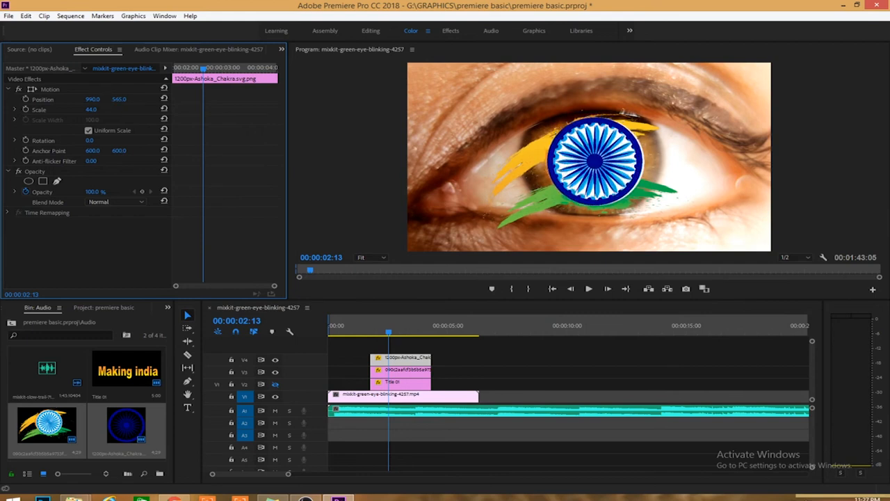
click(91, 110)
text(46)
key(Return)
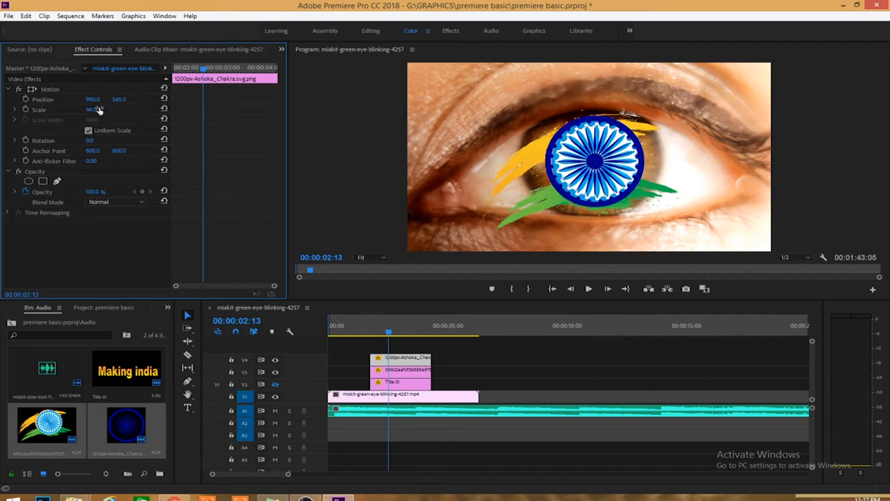
Shift the Ashoka Chakra horizontally to 1004 and reduce its scale to 42 to match the wheel beneath
mouse_move(92, 98)
mouse_down()
mouse_move(105, 98)
mouse_move(96, 99)
mouse_up()
click(91, 109)
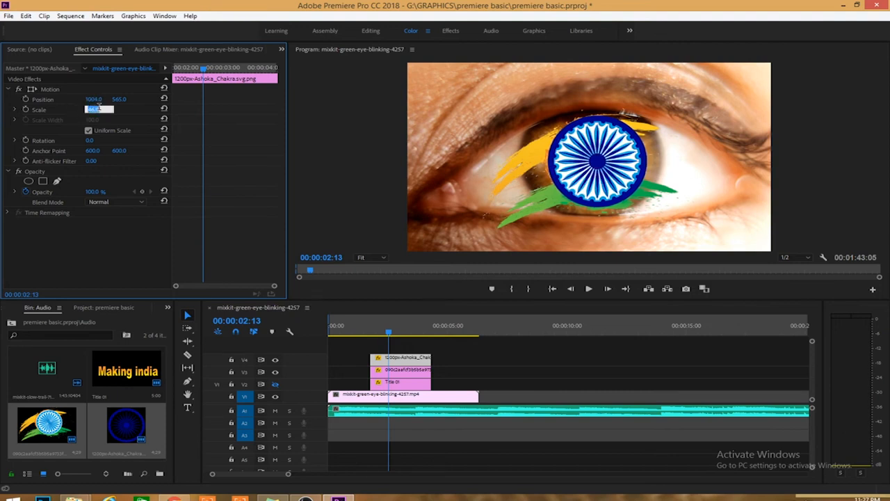
text(43)
key(Return)
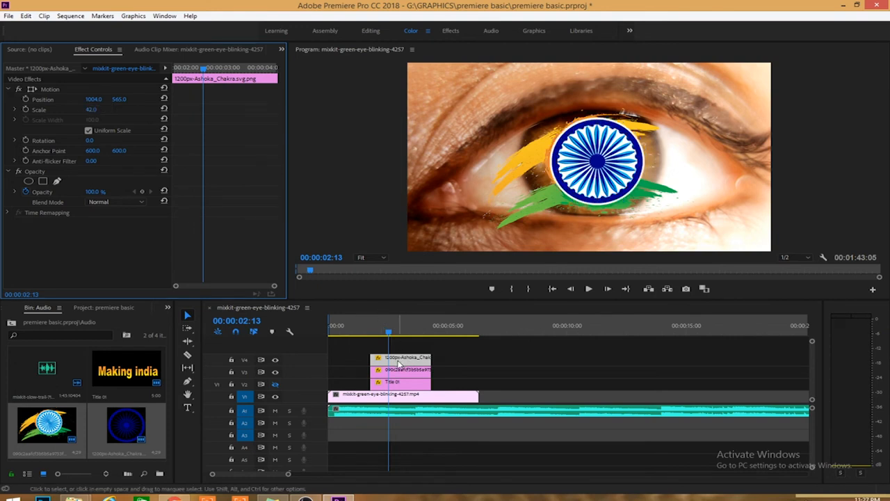
Play the aligned emblem from 00:00:01:12, replay it from 00:00:01:19, and return the playhead to 00:00:01:17
click(364, 331)
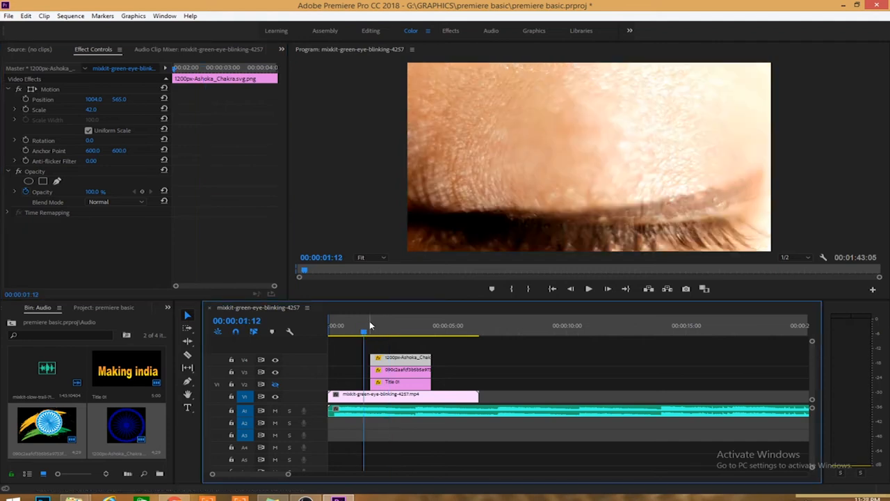
key(space)
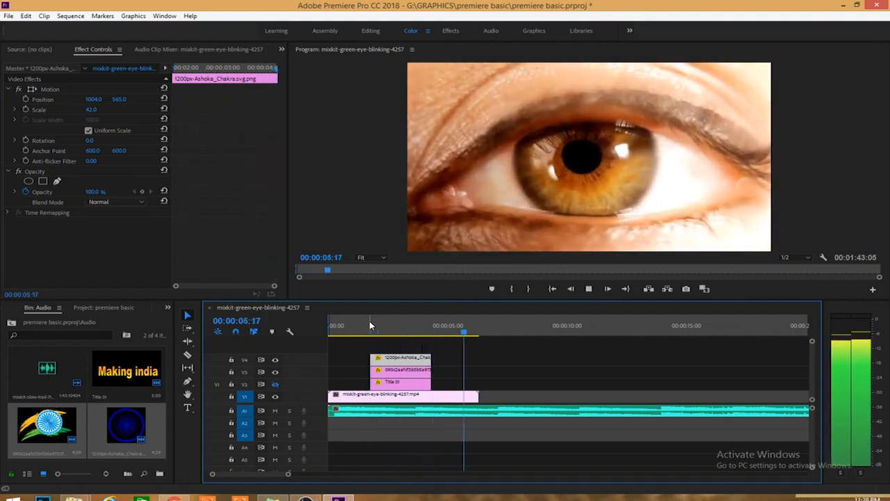
key(space)
click(371, 327)
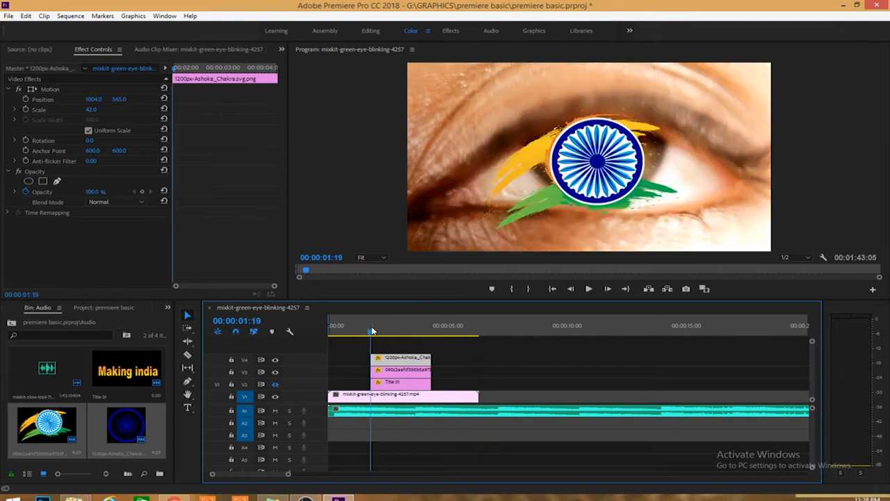
key(space)
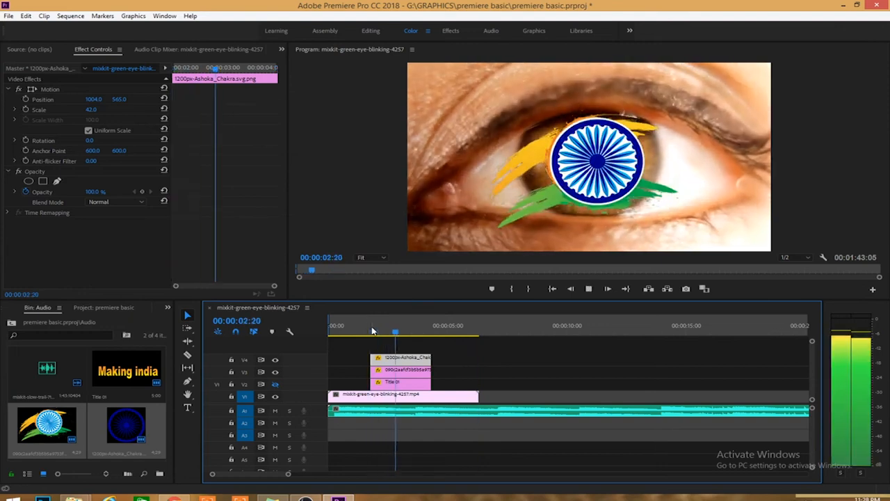
key(space)
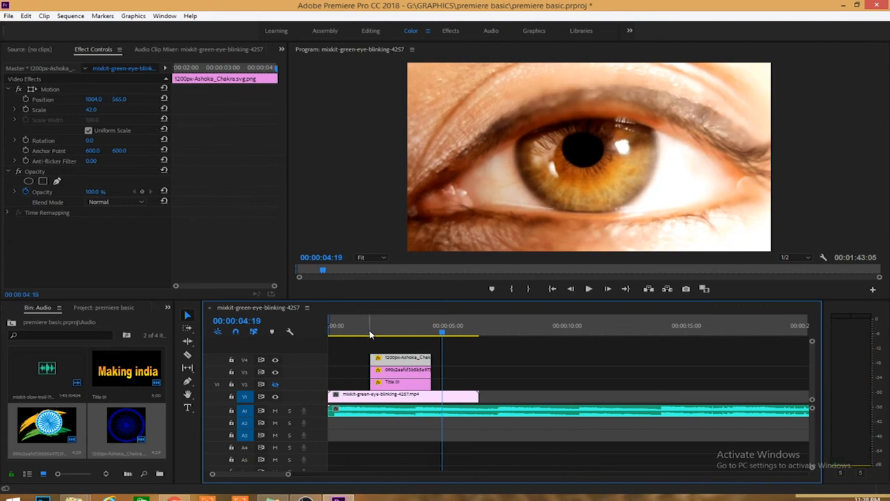
click(370, 332)
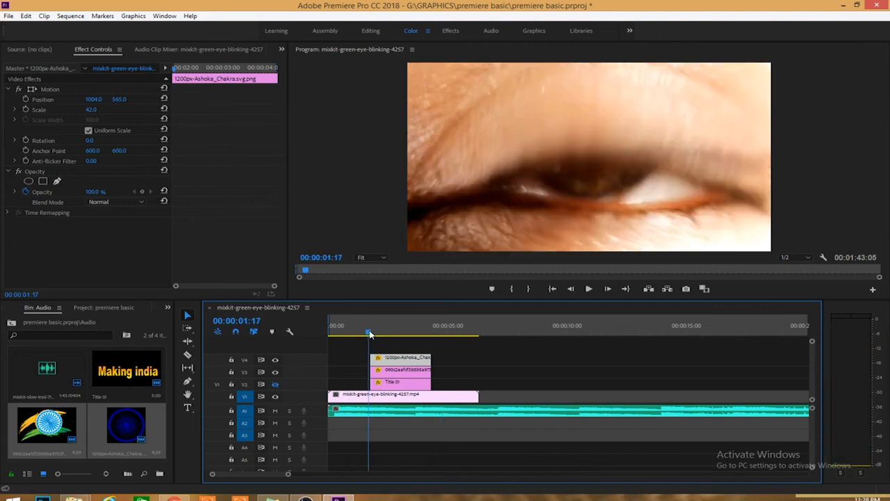
Save the project and show the V2 title track again with the playhead at 00:00:03:13
key(ctrl+s)
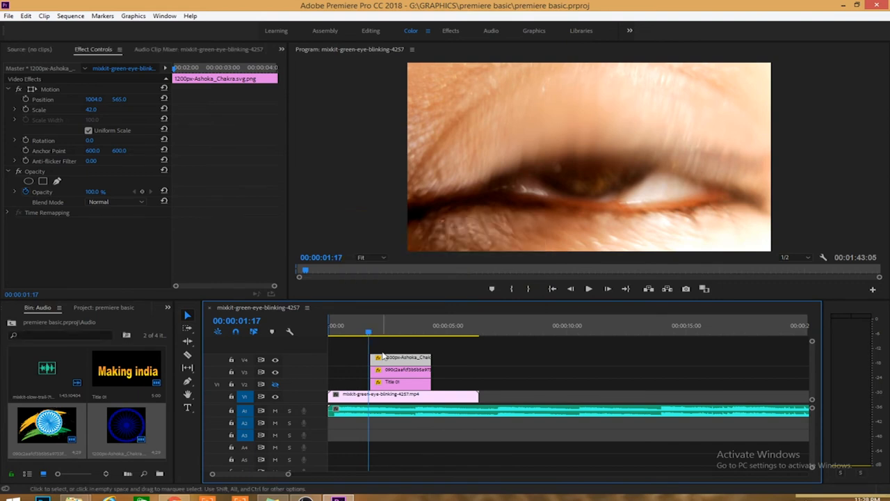
drag(379, 336, 416, 340)
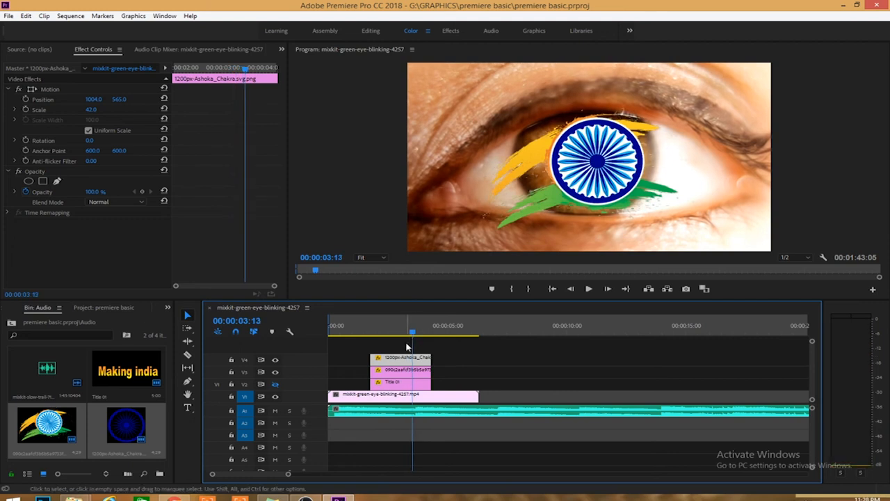
click(275, 384)
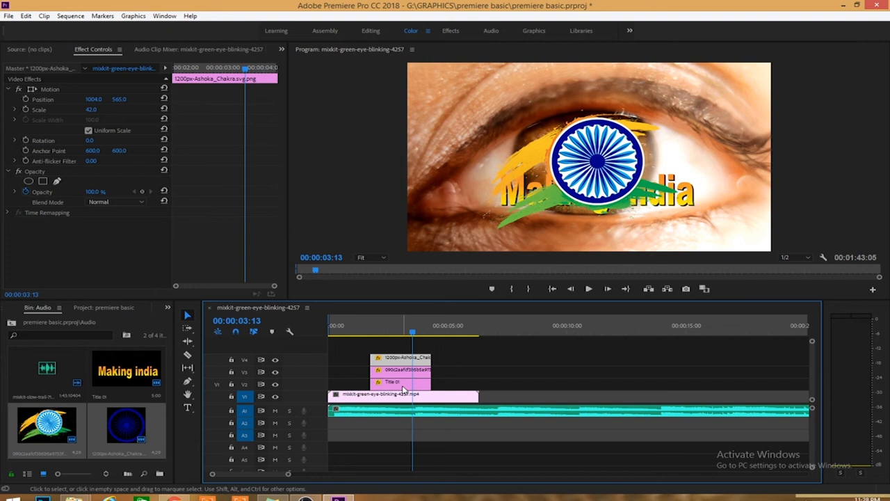
Open the Making india title for editing, reduce its text to font size 85.8, and narrow the title window to uncover the program preview
click(403, 384)
double_click(402, 384)
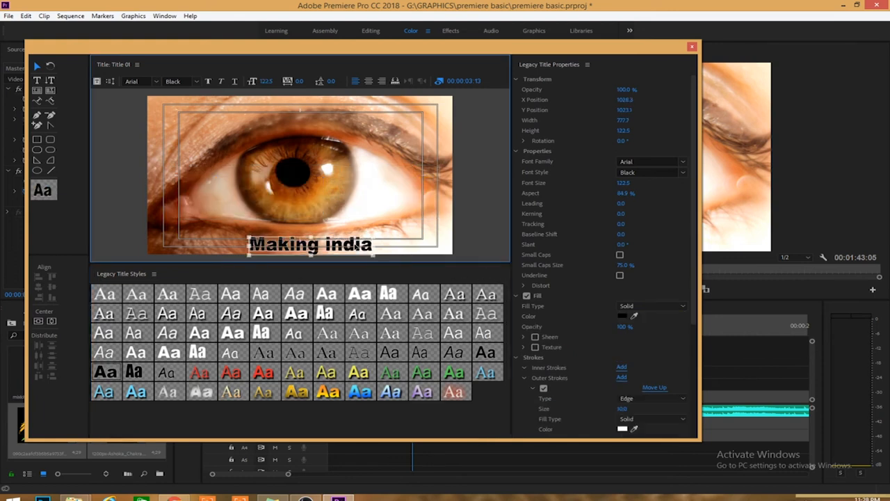
drag(374, 245, 352, 242)
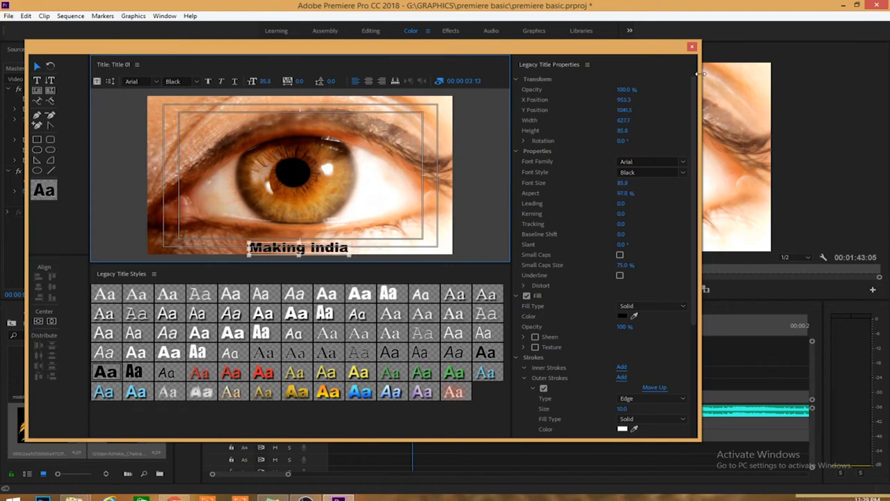
drag(701, 73, 480, 87)
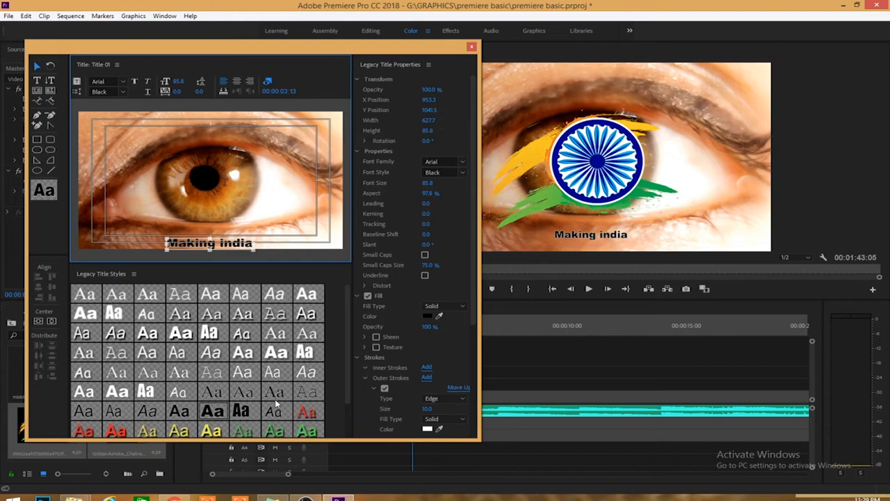
Try black Impact and green styles on the title, apply the white Arial Bold shadowed style, and enlarge the text to font size 97.4
click(252, 413)
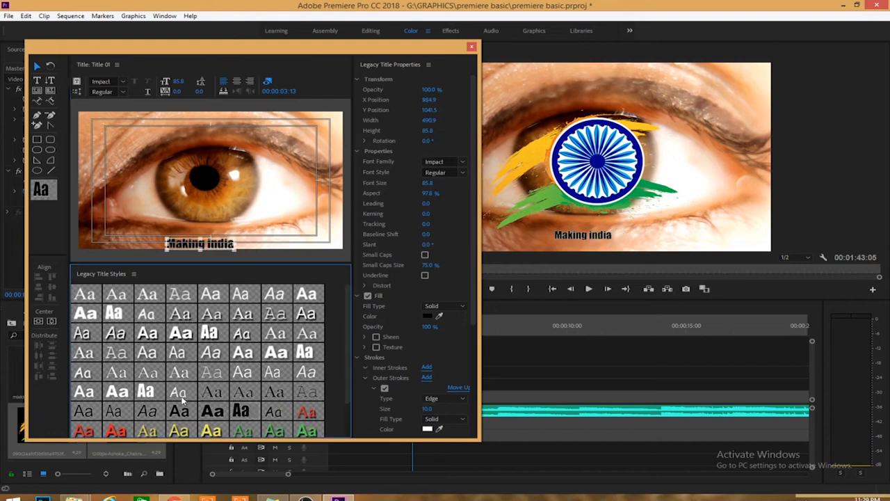
scroll(248, 422, down, 2)
click(304, 400)
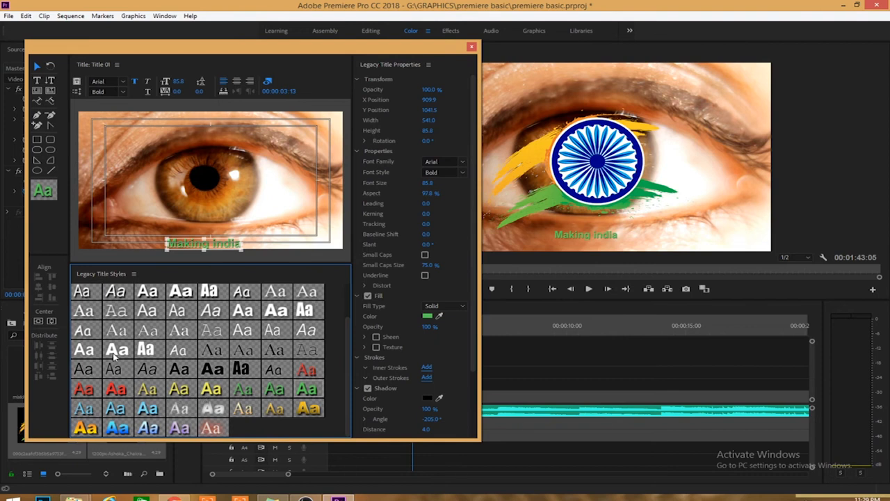
scroll(116, 356, up, 2)
click(152, 333)
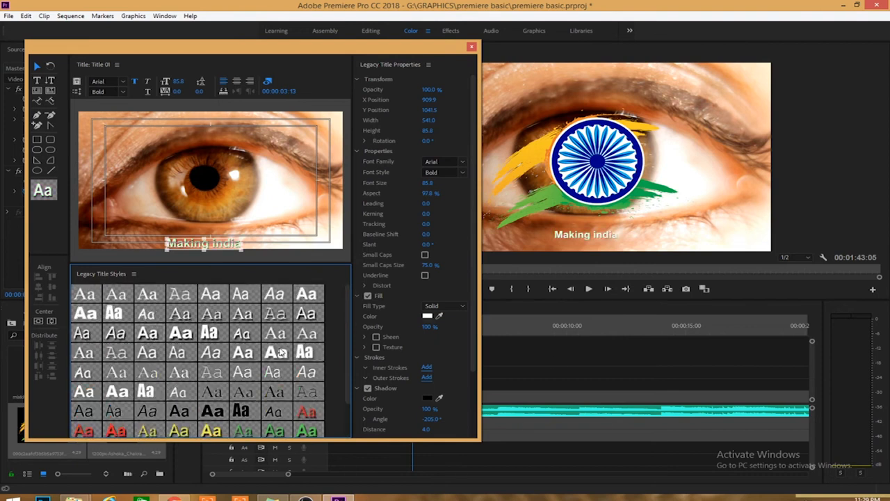
drag(245, 244, 276, 240)
drag(220, 235, 256, 239)
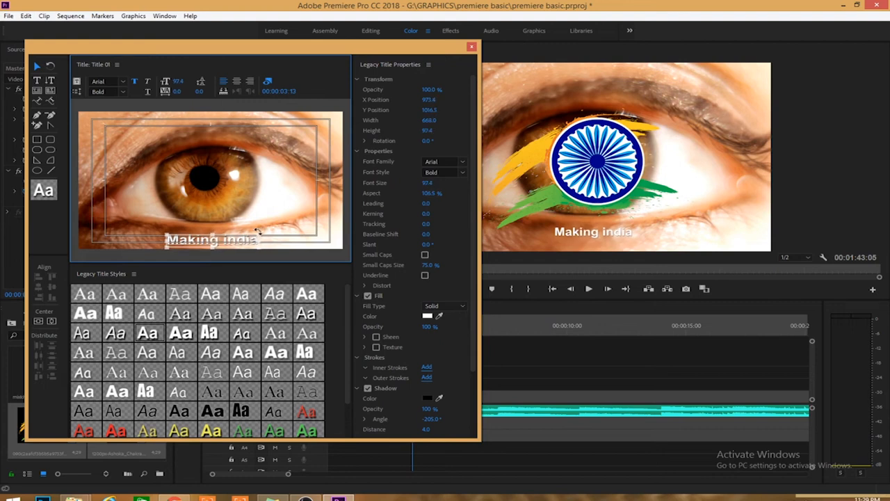
Save the project with the restyled title and close the title editor
key(ctrl+s)
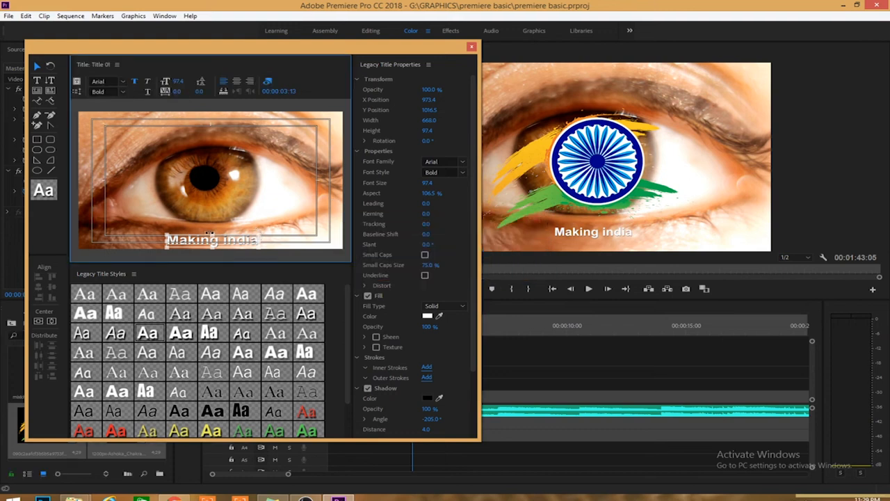
key(ctrl+s)
key(ctrl+s)
key(ctrl+s)
key(ctrl+s)
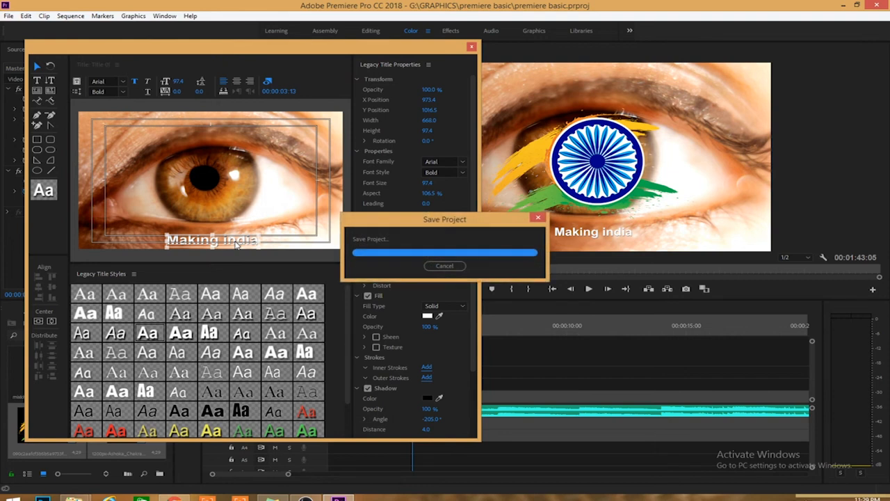
click(472, 49)
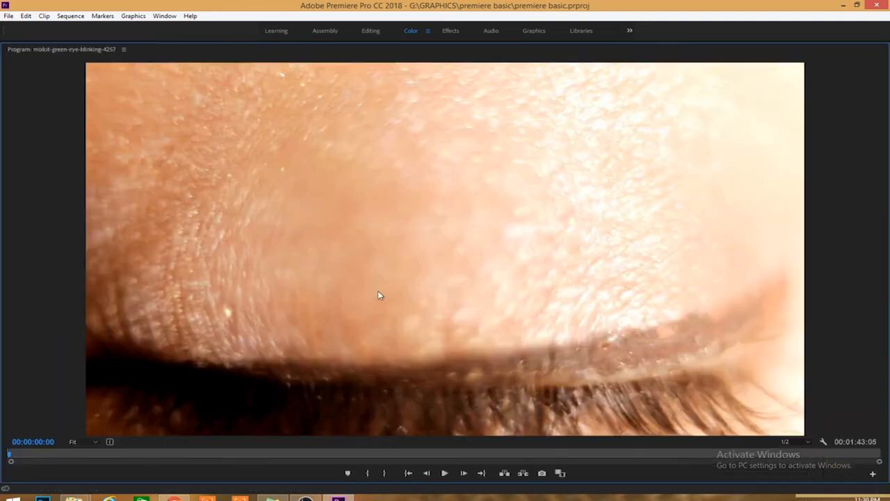
Play the sequence from the start in the maximized program view, restore the layout, and continue playback towards the end of the eye clip
key(space)
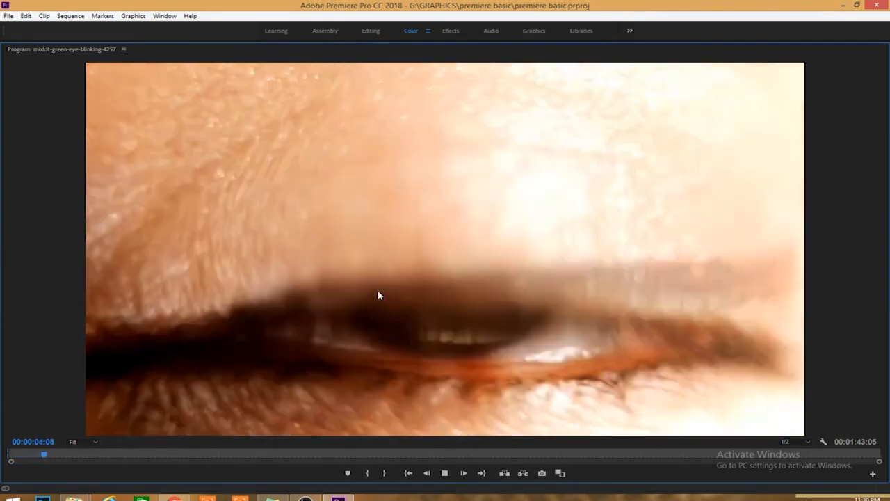
key(space)
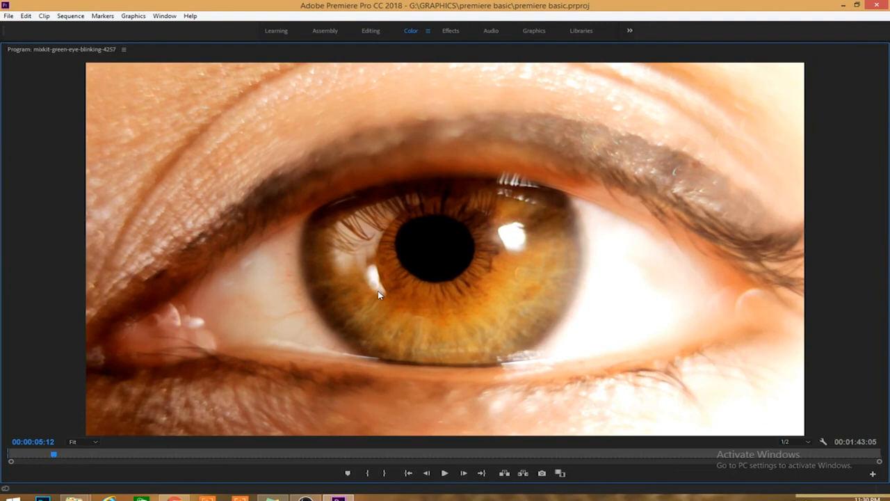
key(grave)
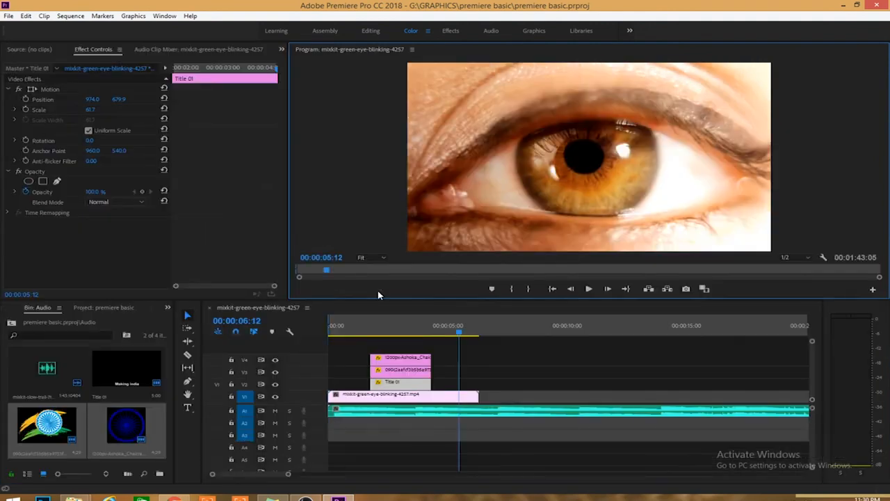
key(space)
key(space)
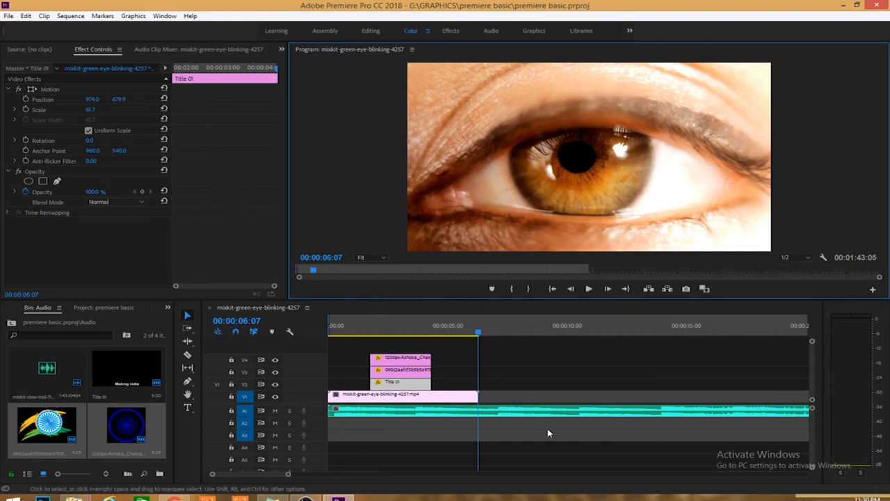
Trim the end of the A1 music clip to match the end of the eye video on V1
scroll(640, 426, down, 2)
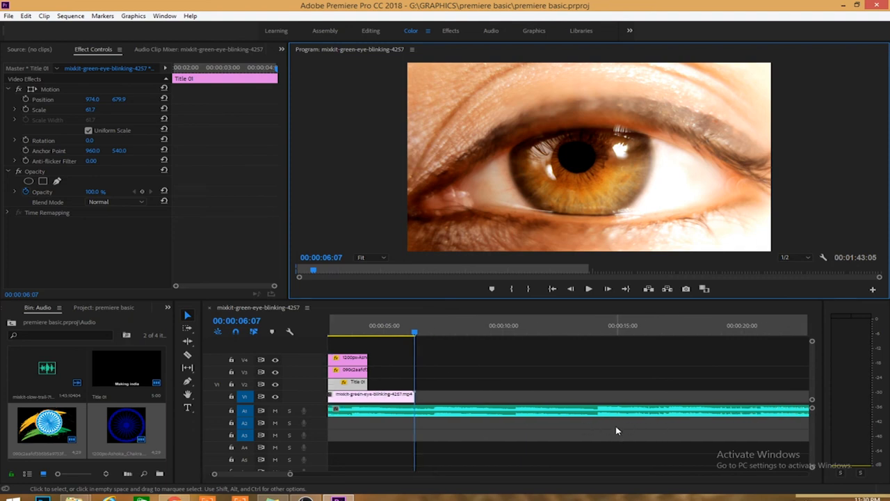
click(534, 385)
key(minus)
key(minus)
key(minus)
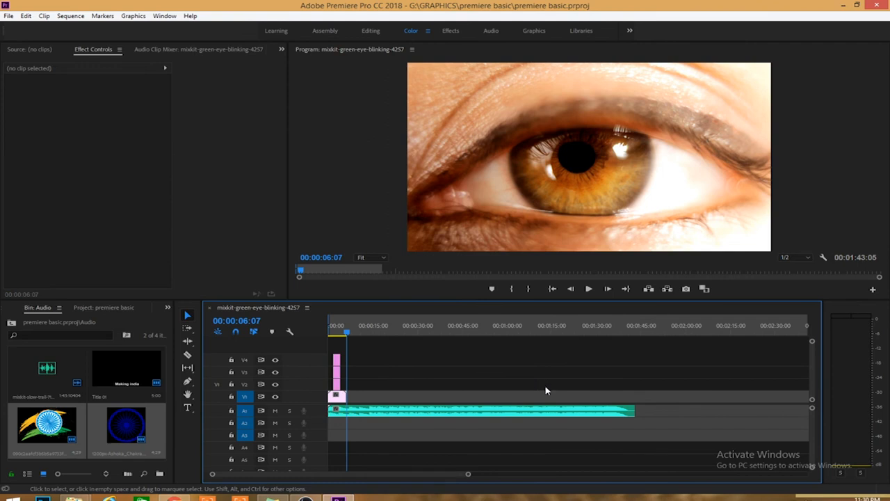
drag(633, 410, 347, 411)
key(equal)
key(equal)
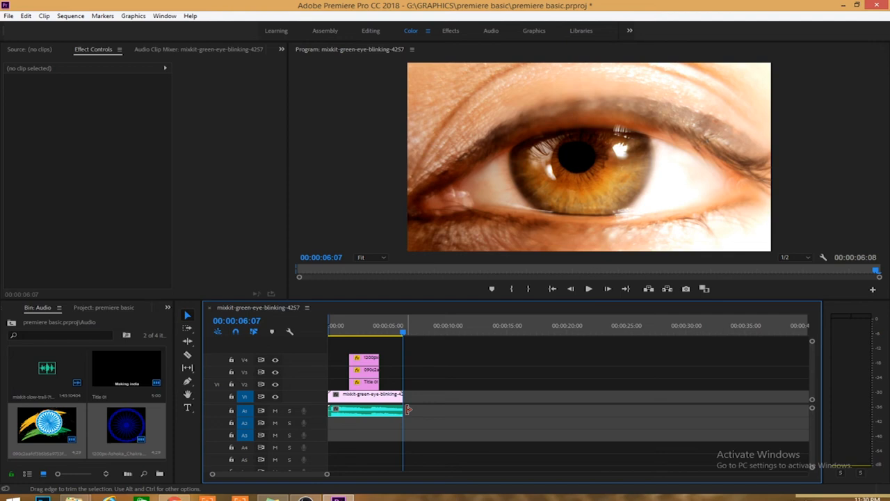
mouse_move(408, 411)
mouse_down()
mouse_move(628, 410)
mouse_move(412, 406)
mouse_up()
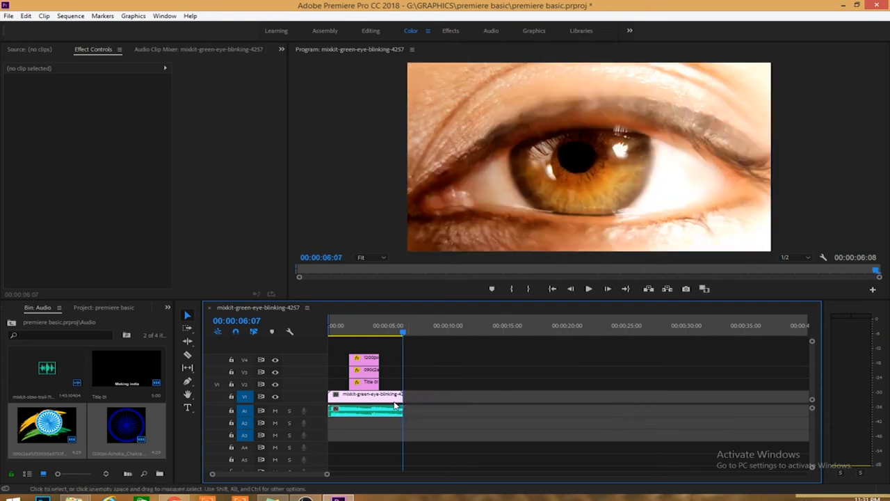
mouse_move(410, 411)
mouse_down()
mouse_move(591, 412)
mouse_move(407, 408)
mouse_up()
Apply the Film Dissolve transition to the end of the eye clip on V1 and play it from 00:00:04:19
key(Home)
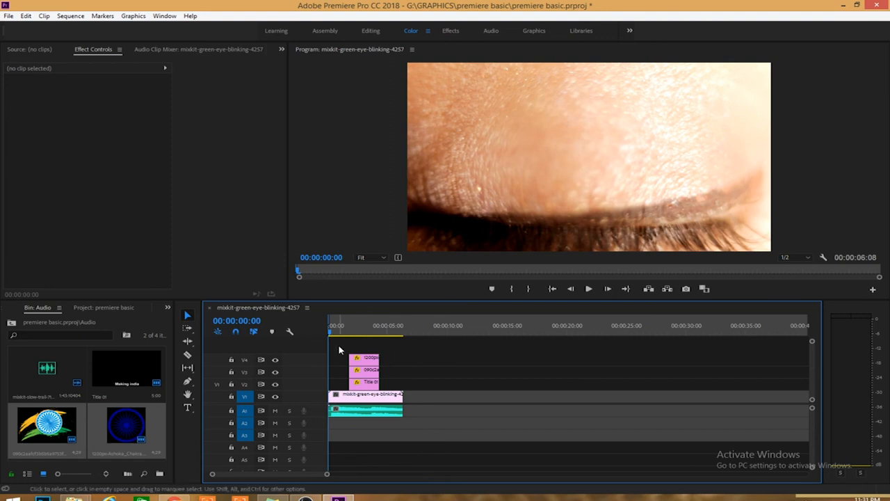
click(338, 334)
click(169, 308)
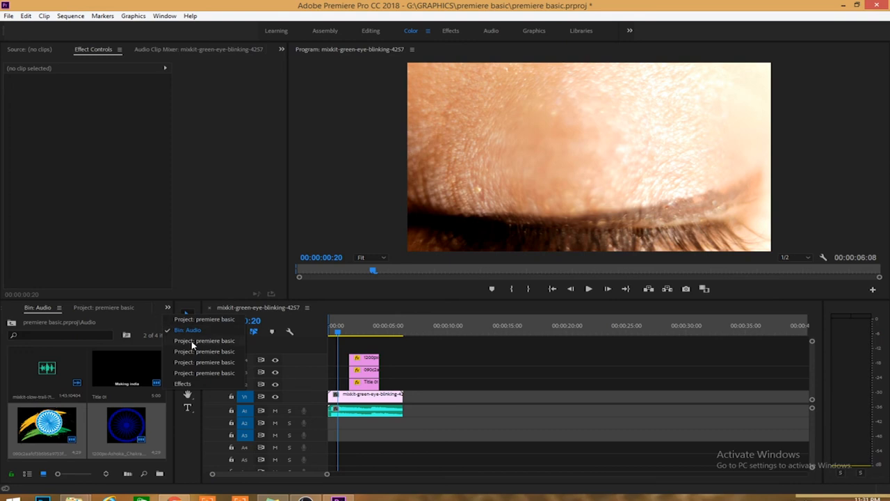
click(188, 383)
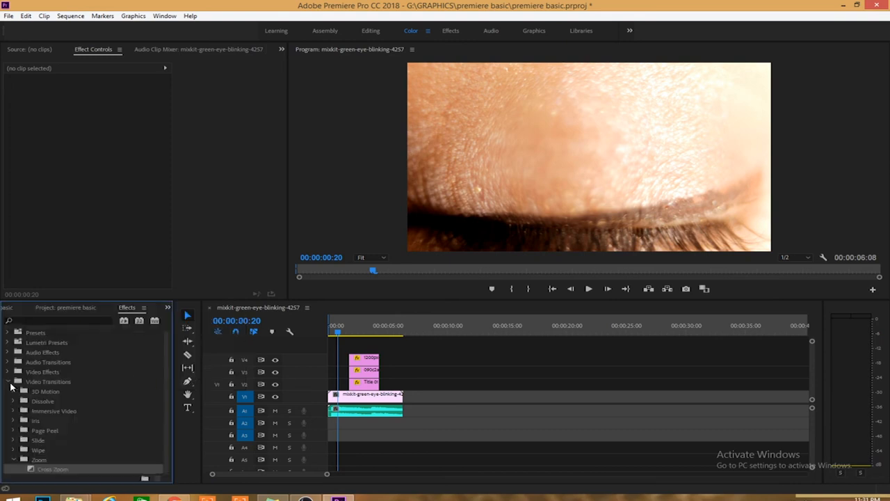
click(14, 401)
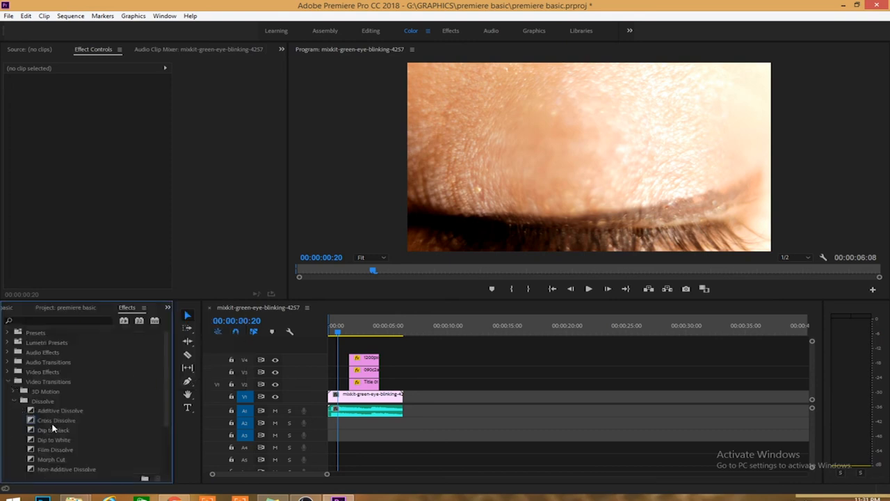
drag(54, 449, 398, 397)
click(386, 332)
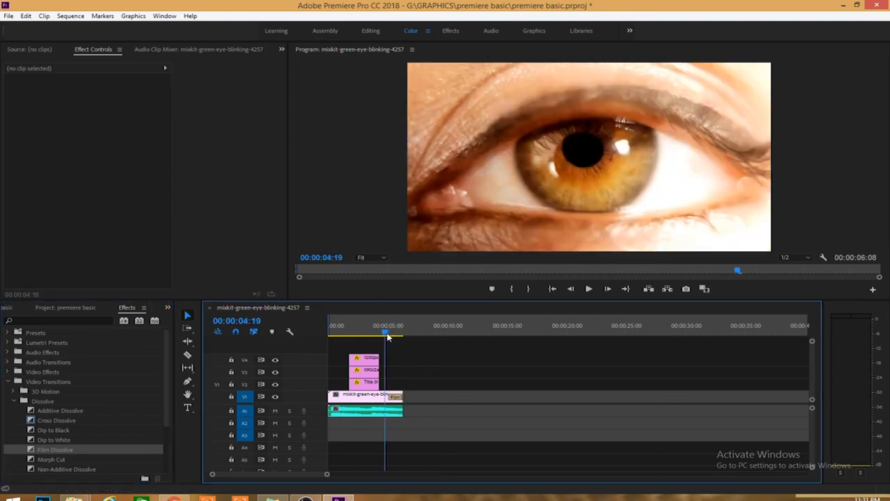
key(space)
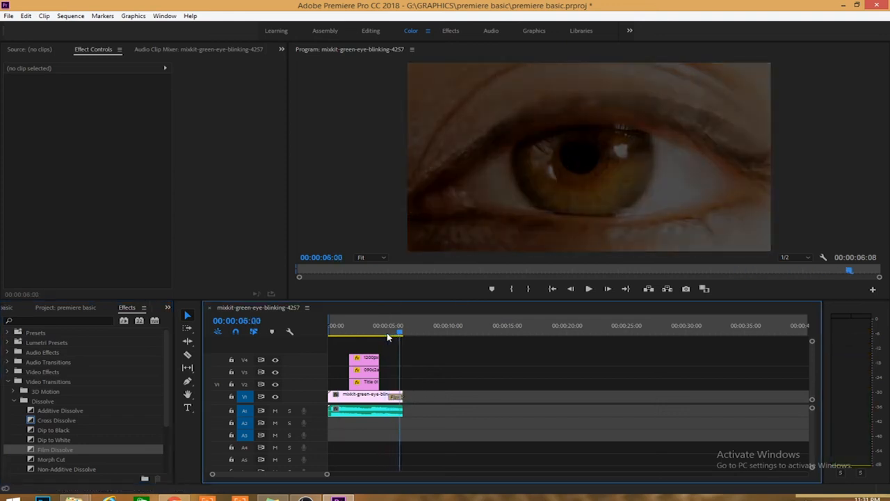
Apply the Constant Power audio crossfade to the end of the music clip on A1
click(18, 401)
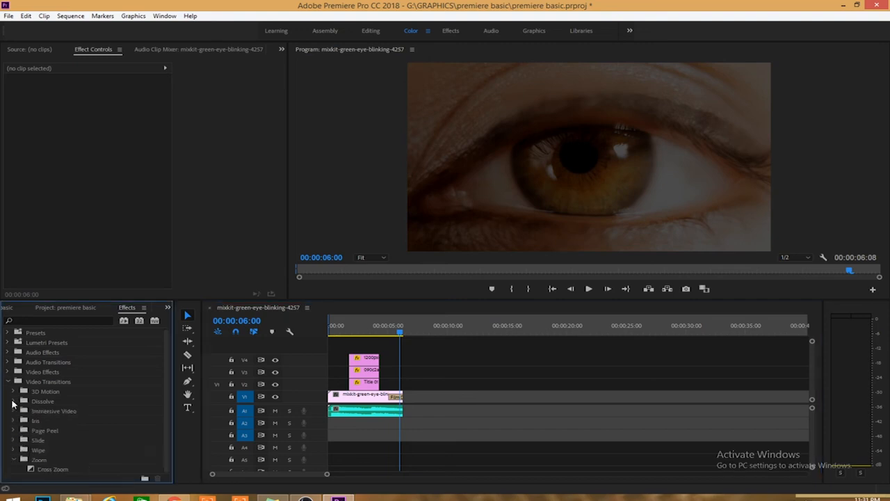
click(9, 382)
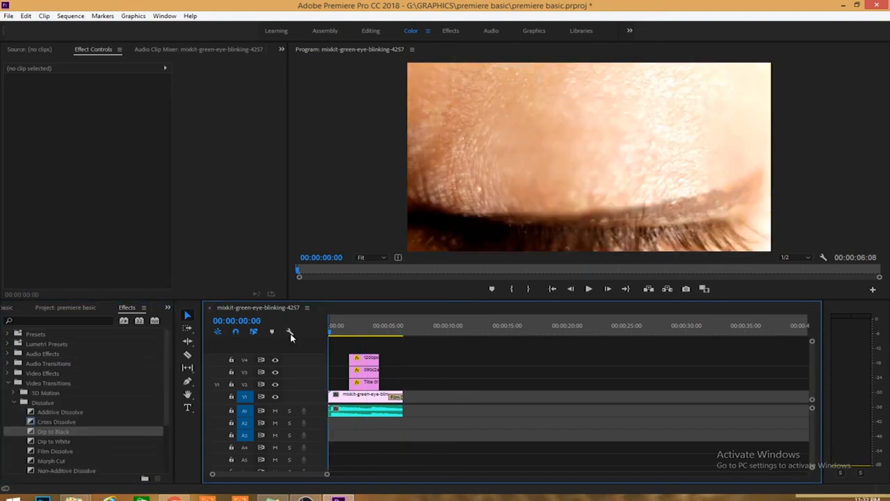
click(23, 402)
click(9, 383)
click(7, 363)
click(15, 373)
drag(41, 393, 400, 414)
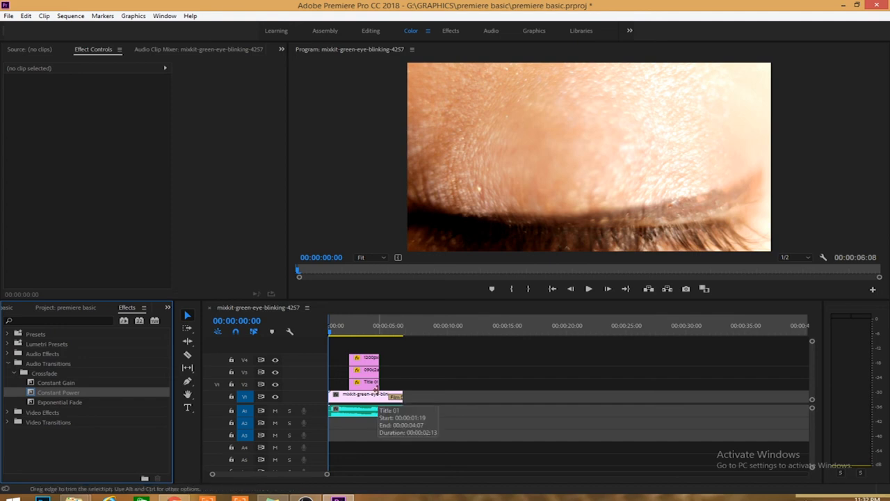
Play the sequence to check the ending fades, scrub through the emblem and title, and return the playhead to 00:00:00:00
key(space)
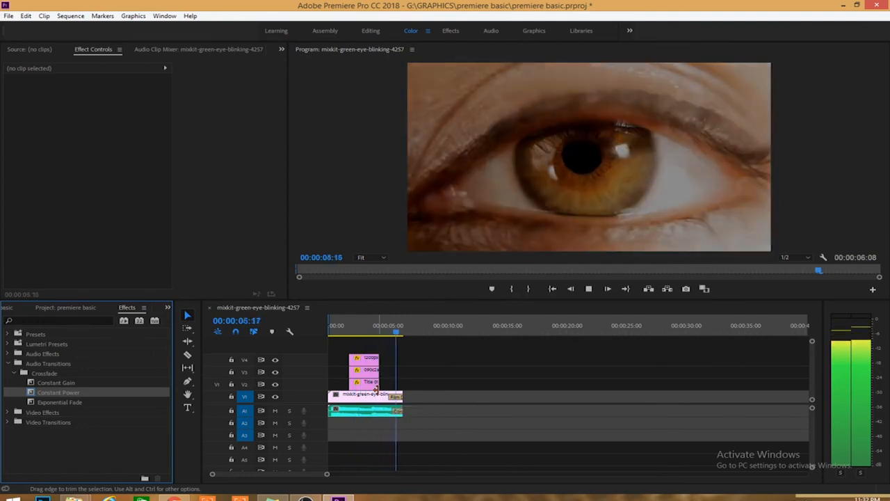
click(363, 356)
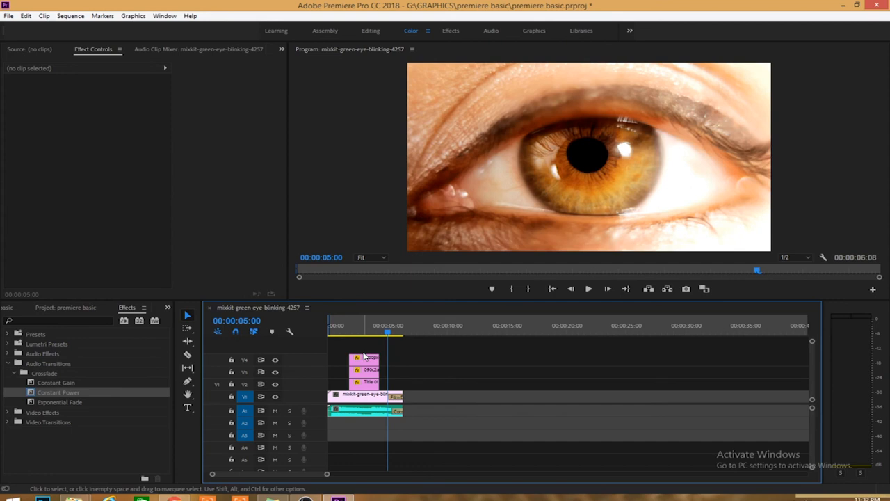
drag(389, 334, 323, 344)
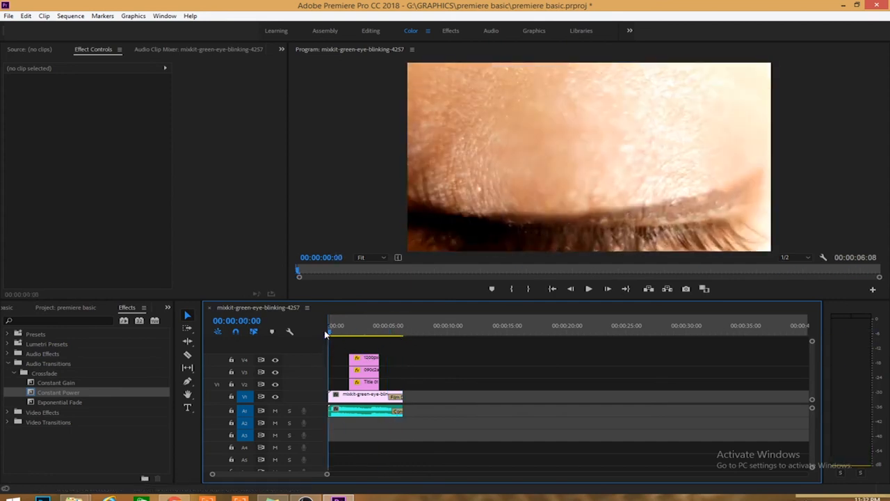
drag(326, 335, 357, 335)
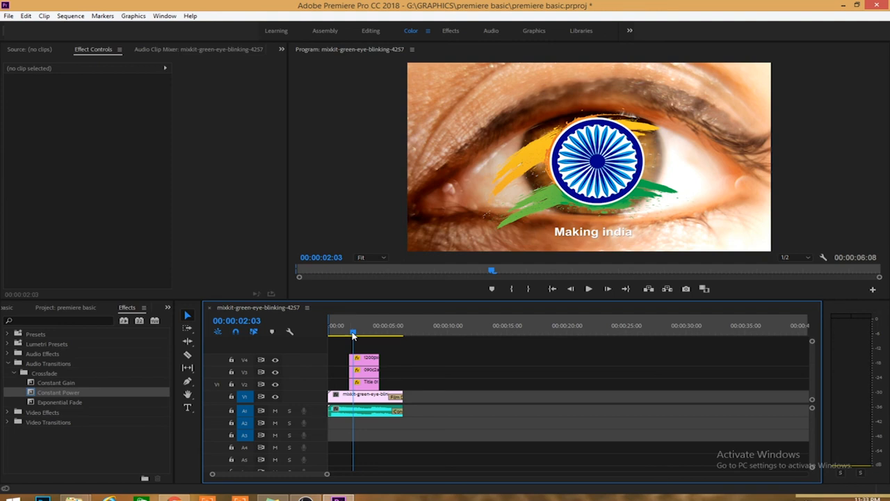
drag(353, 336, 319, 335)
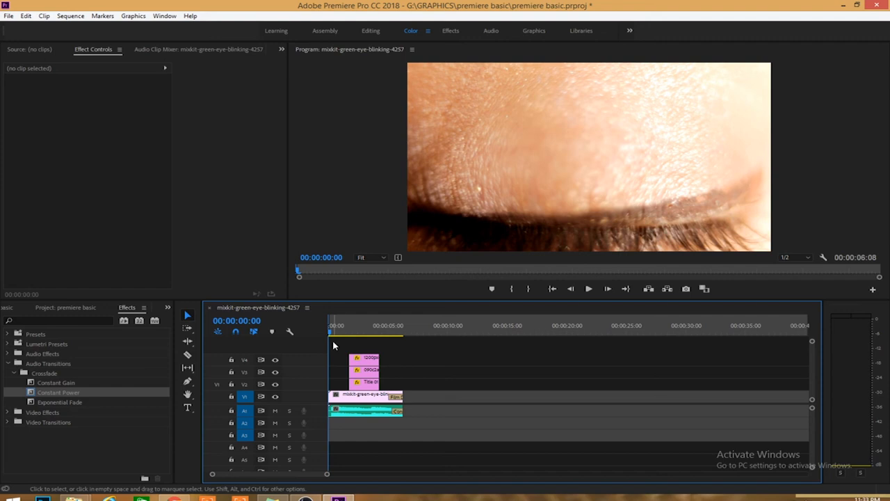
Open the media export settings for the sequence and set the source range to Entire Sequence
click(8, 15)
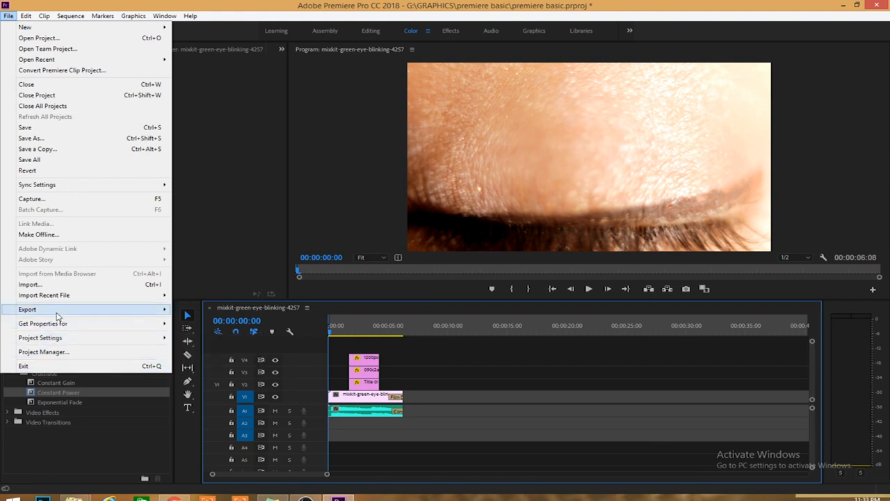
mouse_move(59, 317)
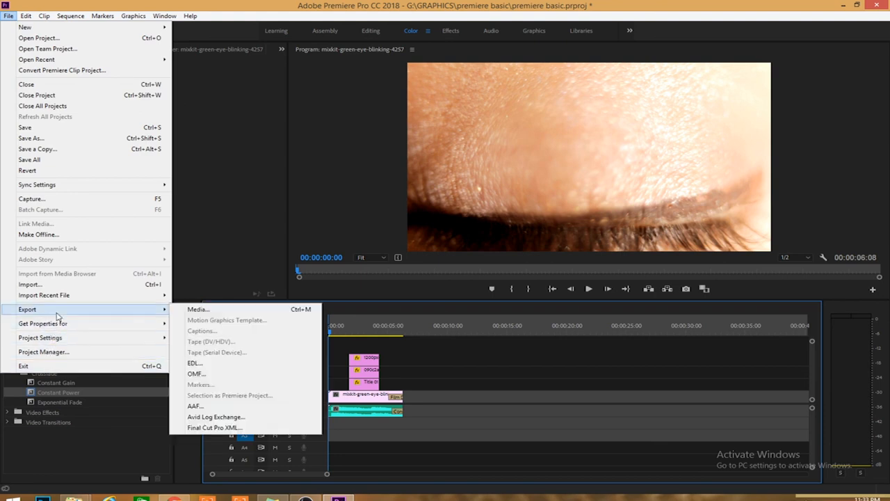
click(234, 312)
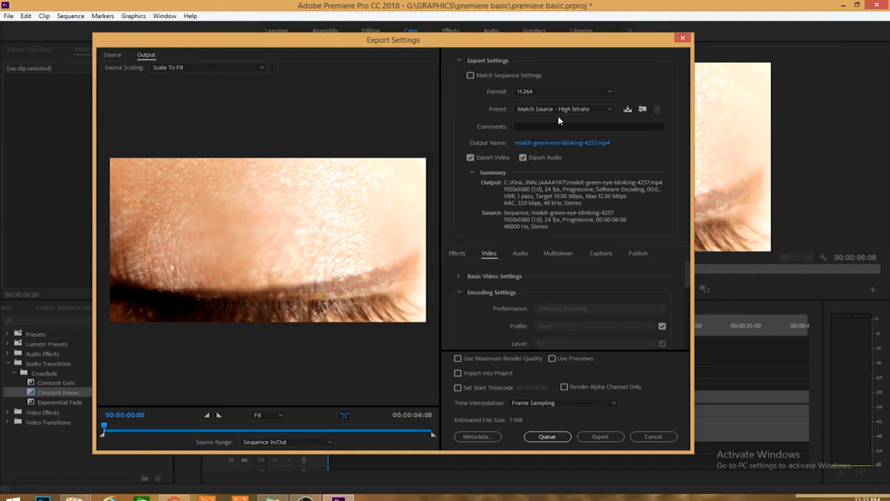
click(285, 443)
click(274, 452)
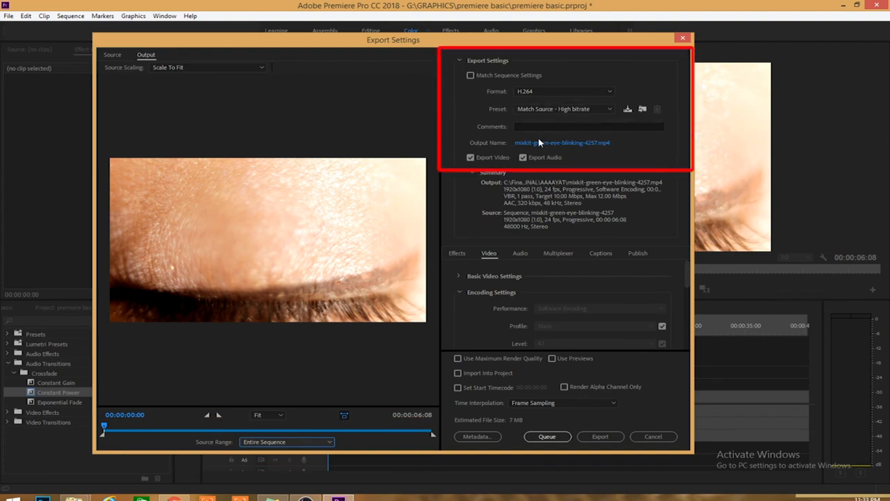
For the export's output location, create a folder named "final tutorial" inside Final Out put on C: and open it
click(547, 143)
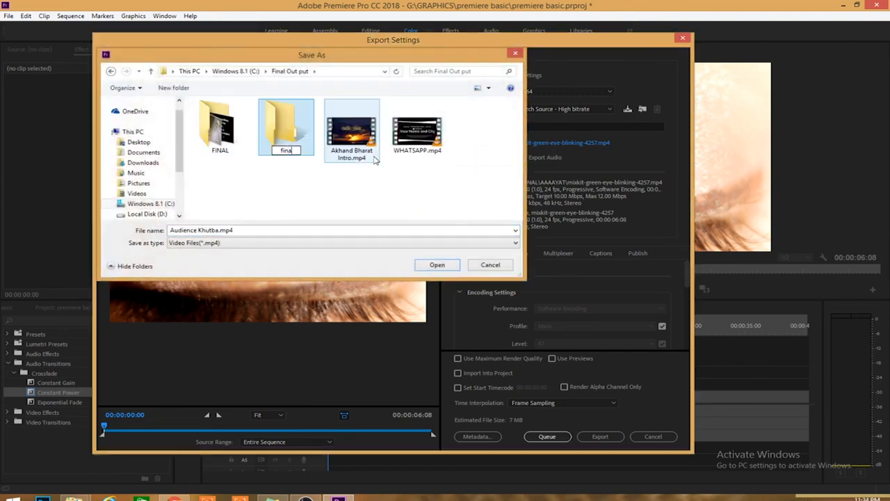
text(orial)
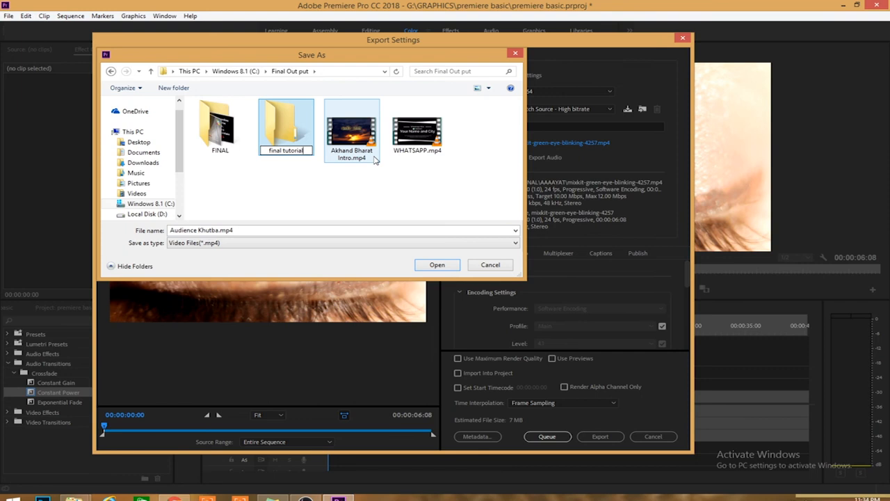
key(Return)
key(Return)
Name the output file "basic" and save it as the export destination in the final tutorial folder
click(261, 230)
double_click(261, 230)
double_click(261, 230)
double_click(261, 230)
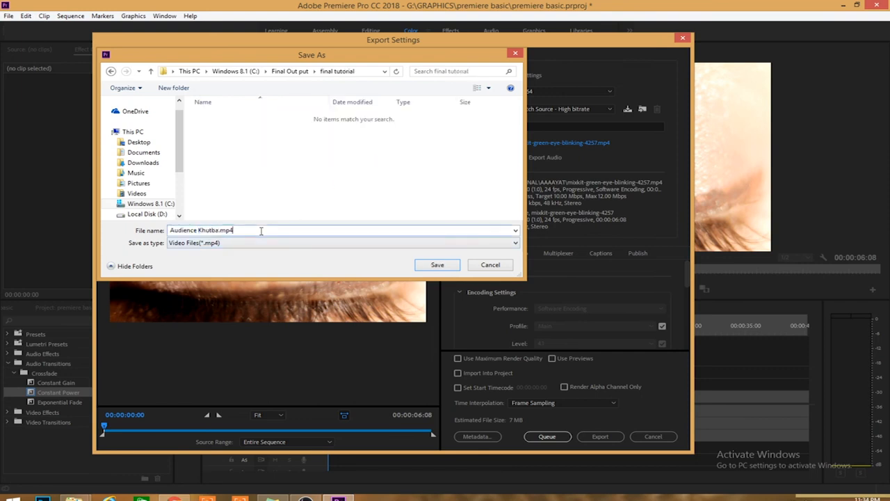
double_click(261, 230)
double_click(261, 230)
key(ctrl+a)
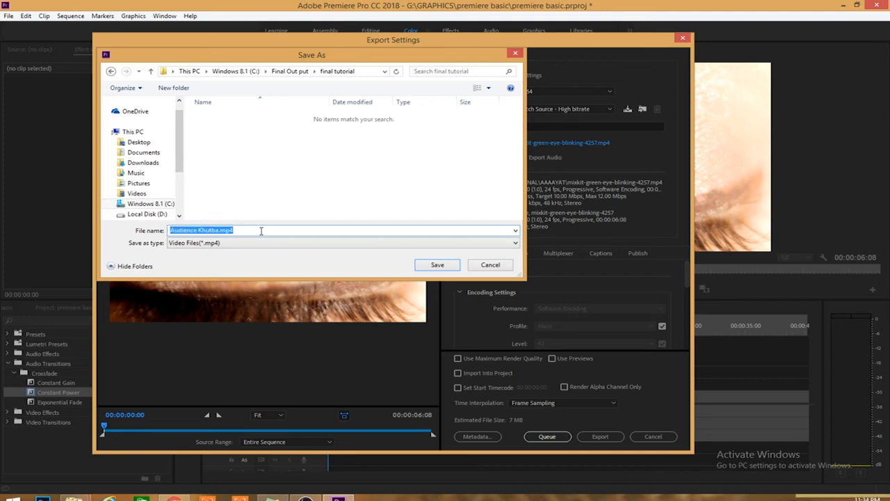
text(v)
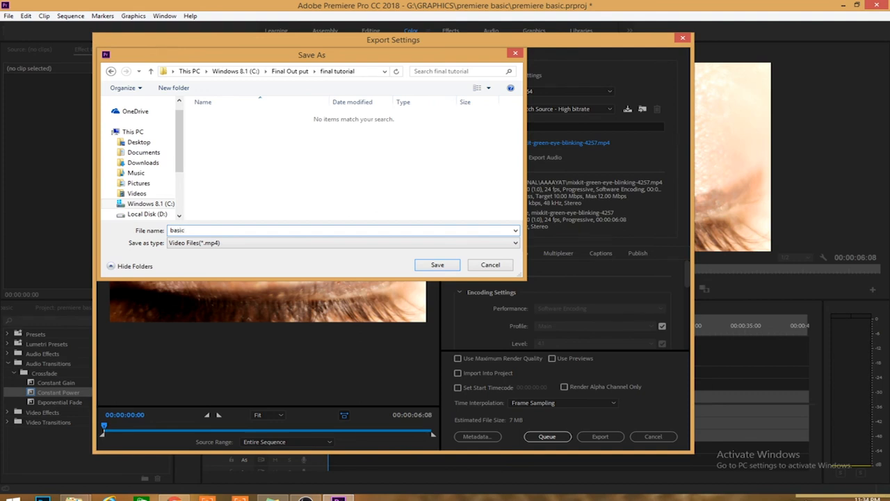
click(437, 266)
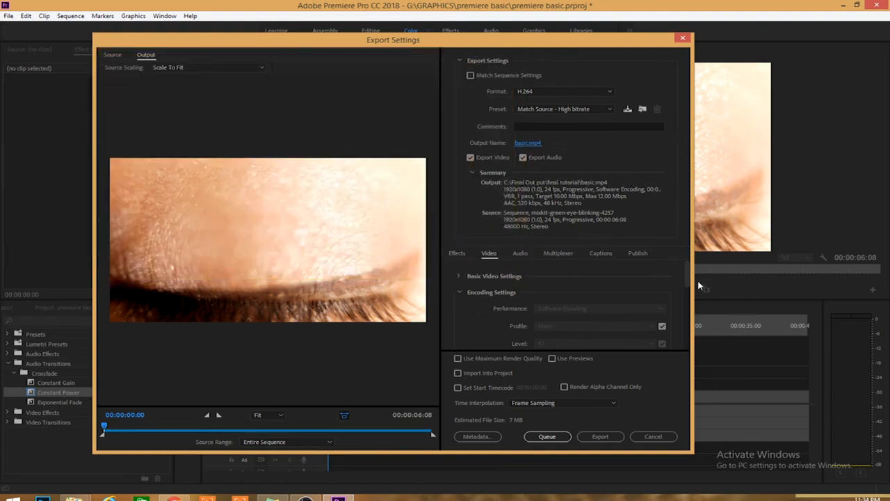
Set the video target bitrate to 3 Mbps and export the sequence
drag(689, 277, 688, 323)
click(645, 284)
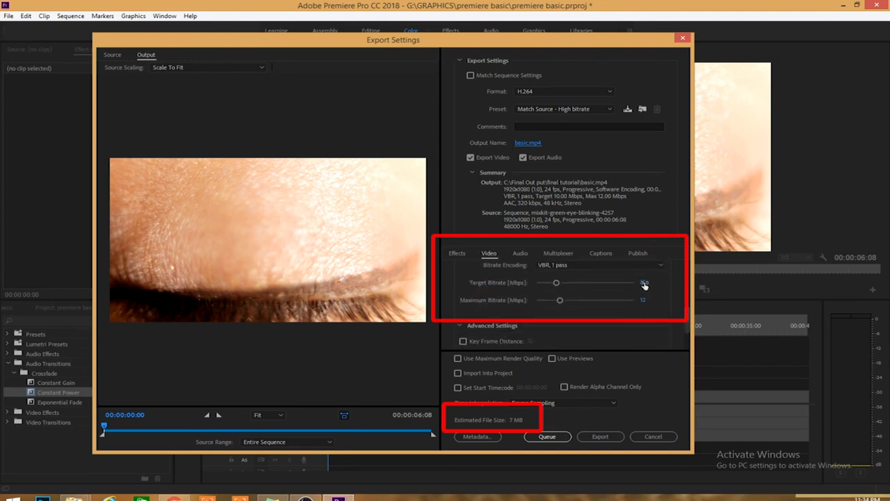
click(645, 284)
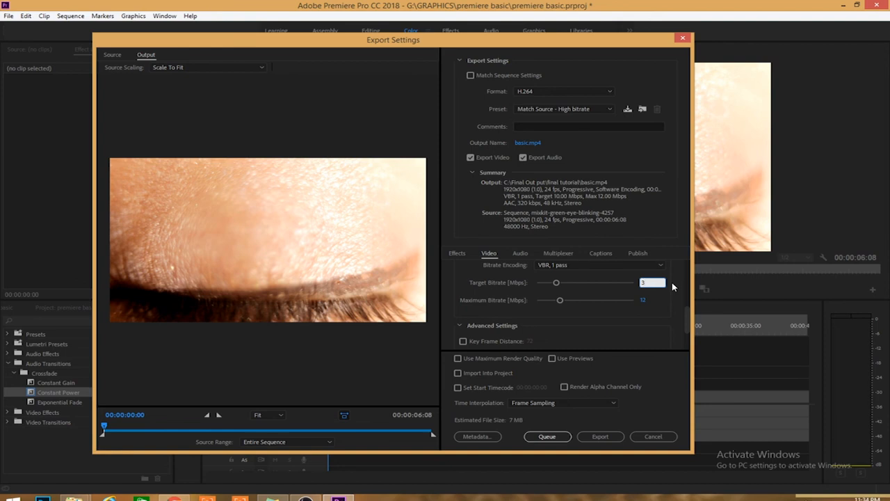
key(Return)
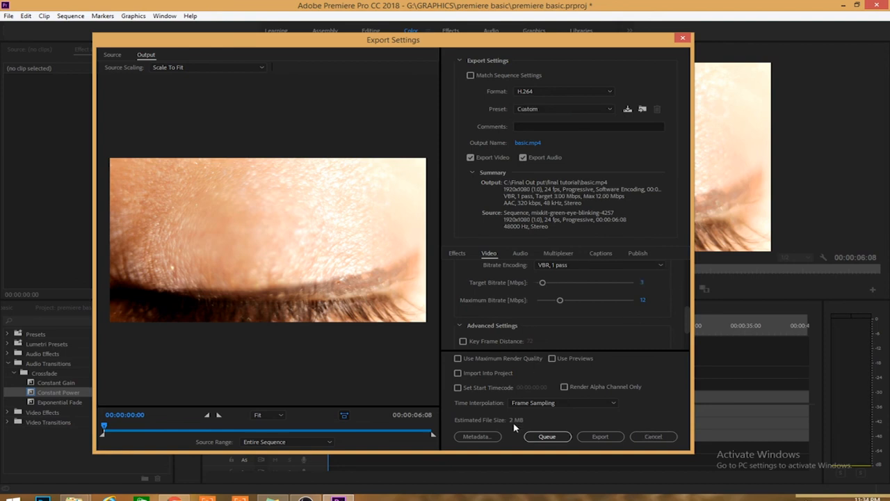
click(599, 436)
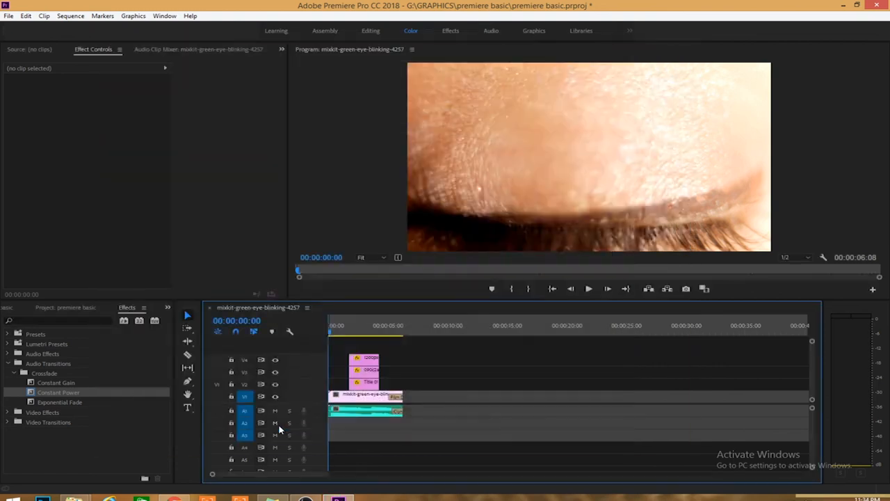
Switch to File Explorer and open the final tutorial folder inside Final Out put on drive C:
mouse_move(74, 496)
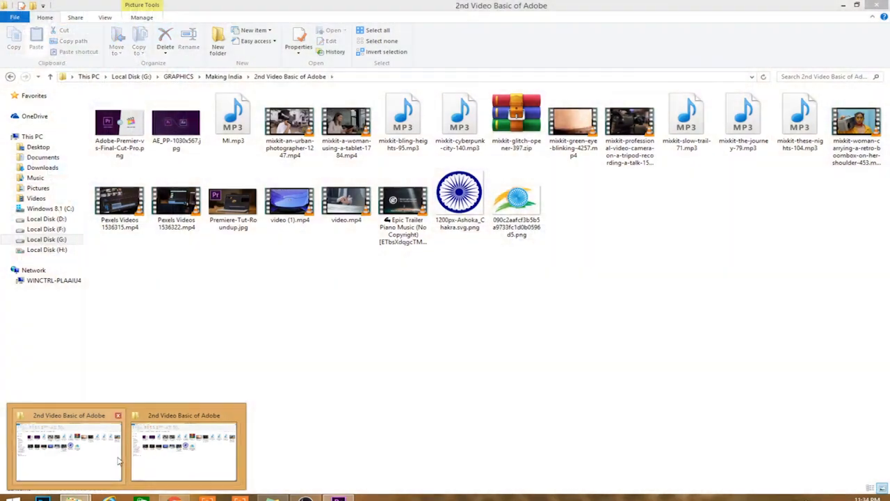
click(135, 461)
click(61, 209)
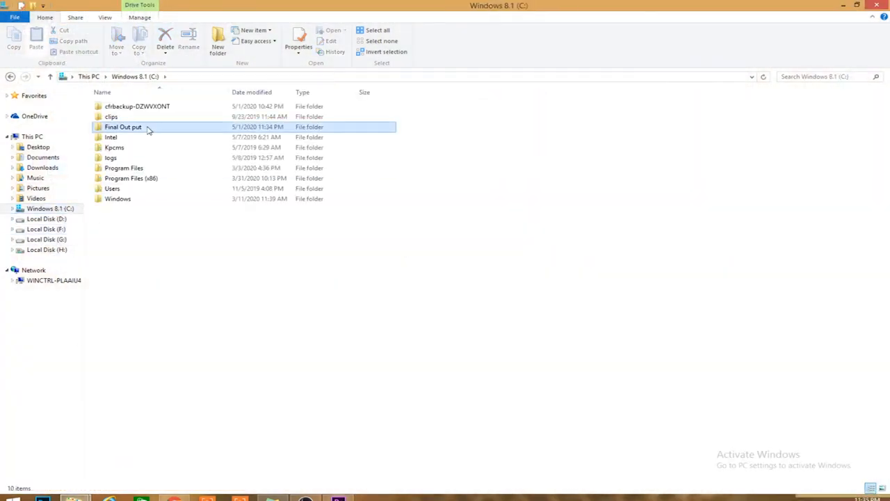
double_click(148, 127)
double_click(173, 142)
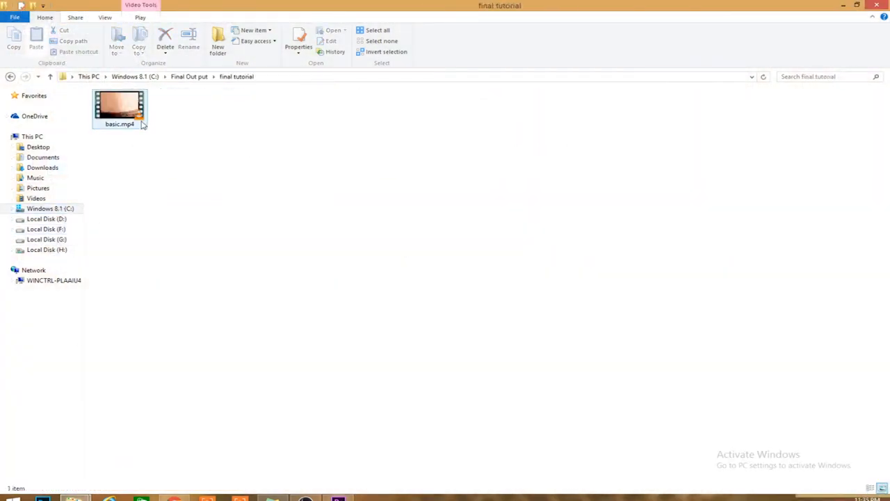
Play the exported basic.mp4 full screen in VLC media player, replay it from the beginning, and close the player
right_click(126, 113)
click(139, 122)
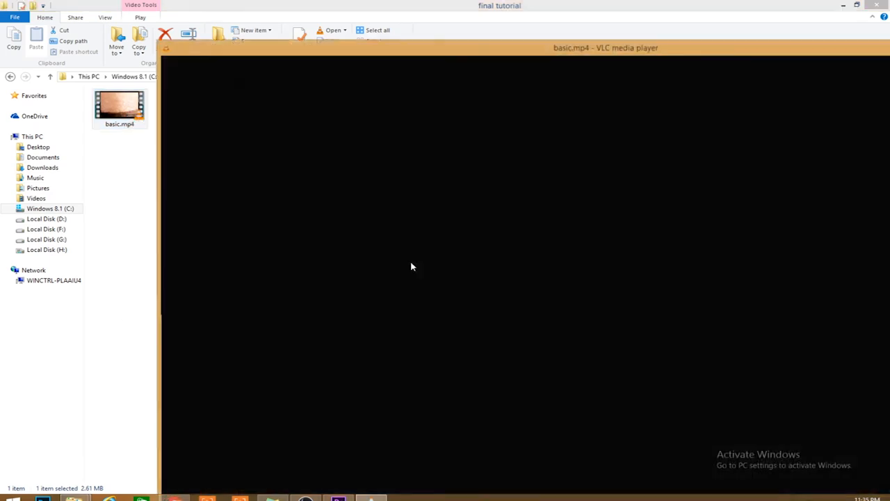
double_click(498, 276)
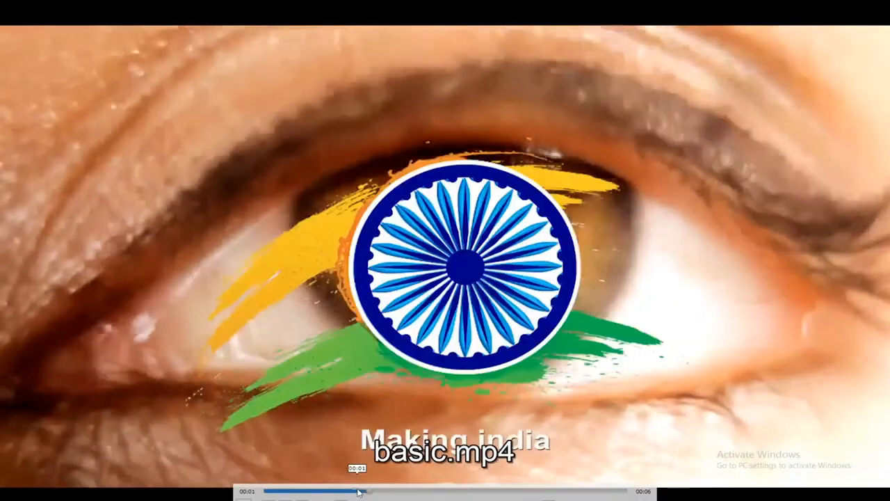
drag(360, 491, 195, 483)
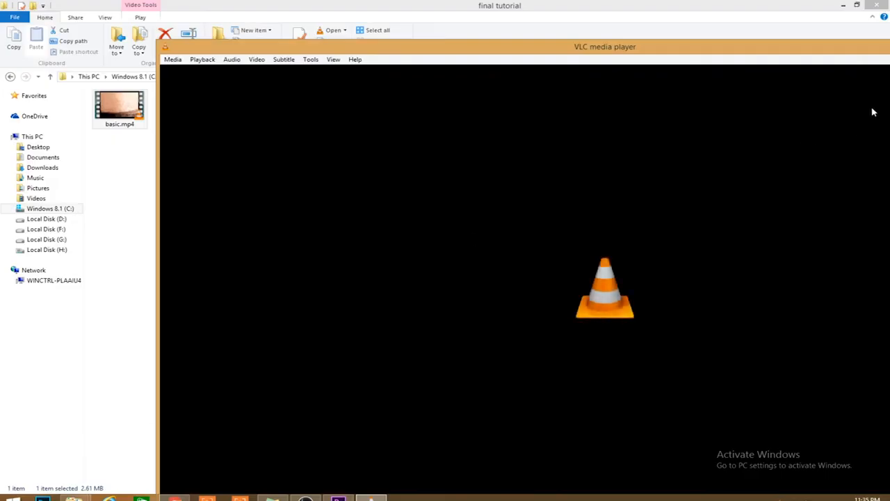
drag(833, 44, 752, 46)
click(878, 46)
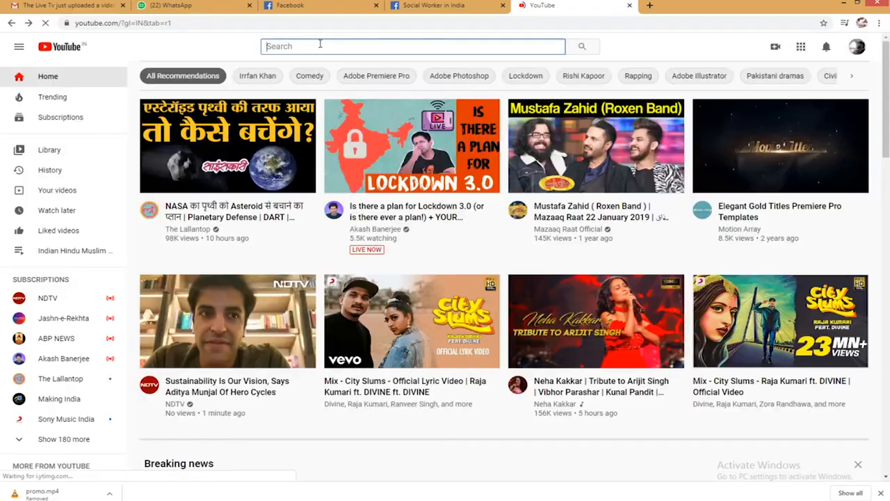
Search YouTube for the Tata Motors technician's channel, open it, and look at its Videos and Home pages
text(faheem khan tata)
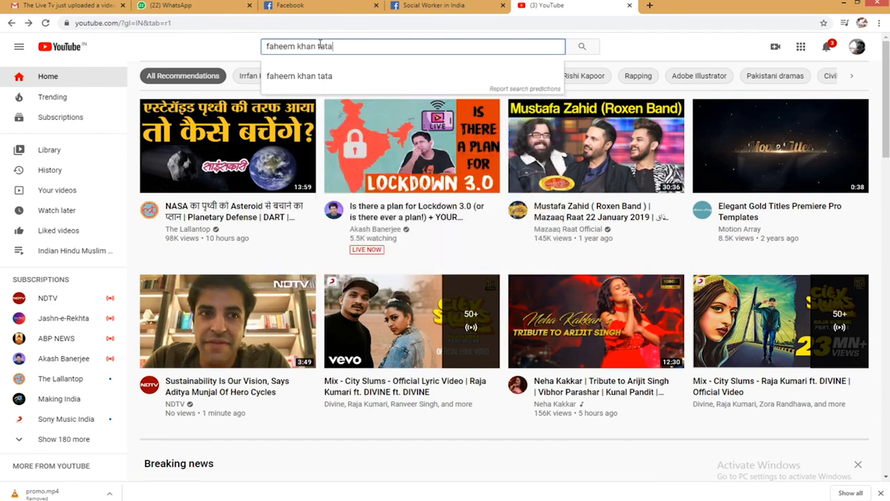
key(Return)
click(331, 111)
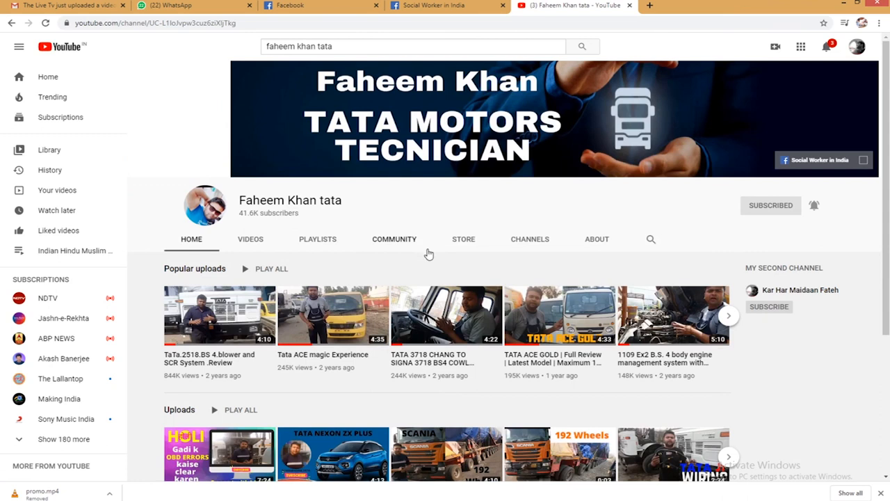
click(241, 247)
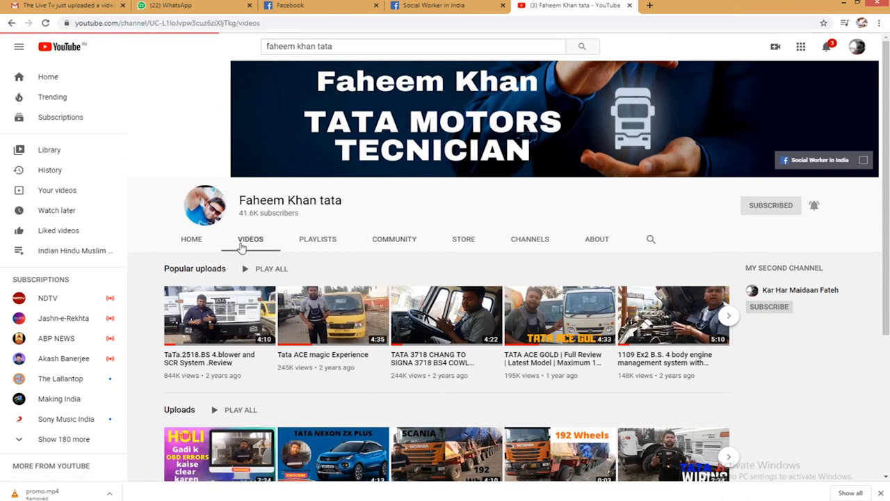
click(198, 240)
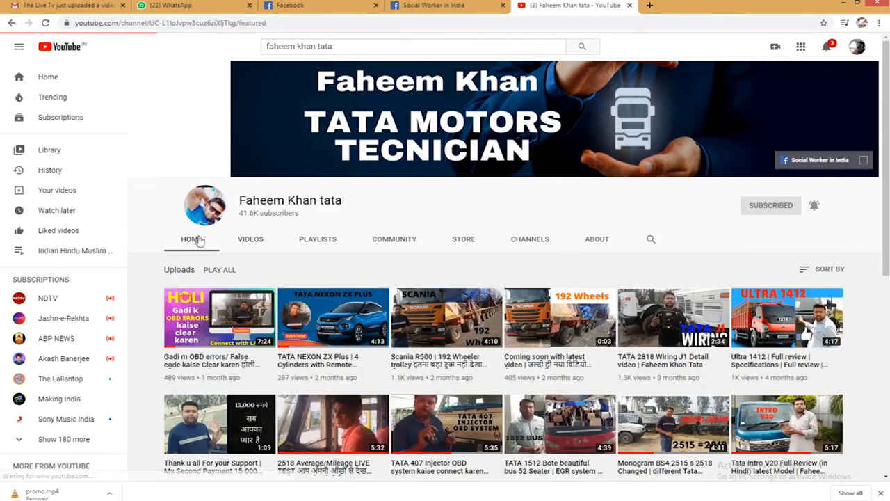
Open the linked second channel, Kar Har Maidaan Fateh, play its Covid-19 Corona Warriors tribute video briefly, pause it, and leave the browser
scroll(730, 282, down, 1)
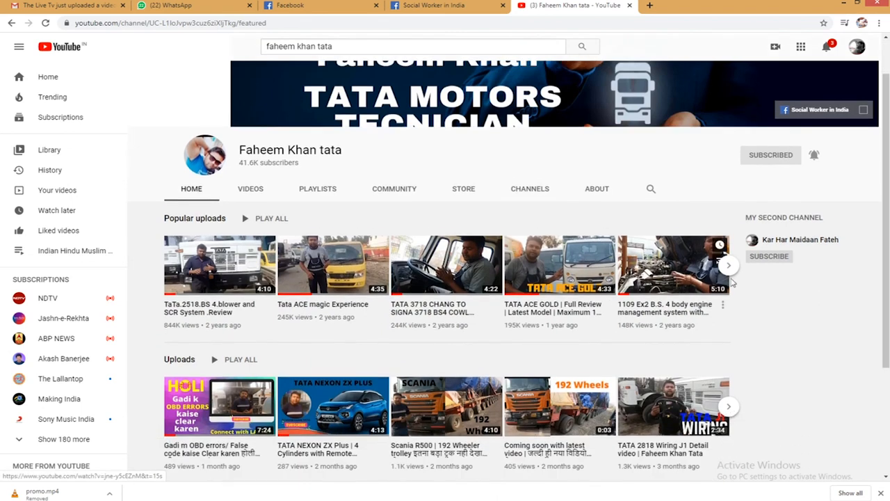
click(793, 242)
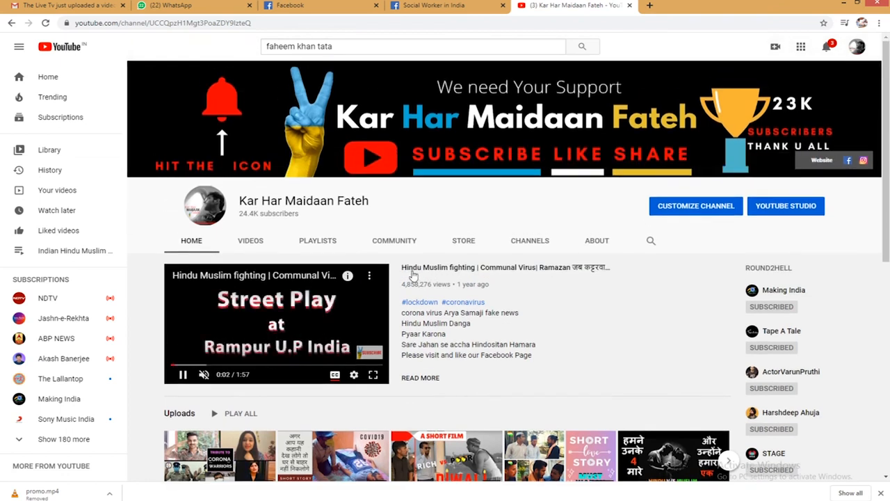
scroll(414, 275, down, 1)
click(216, 456)
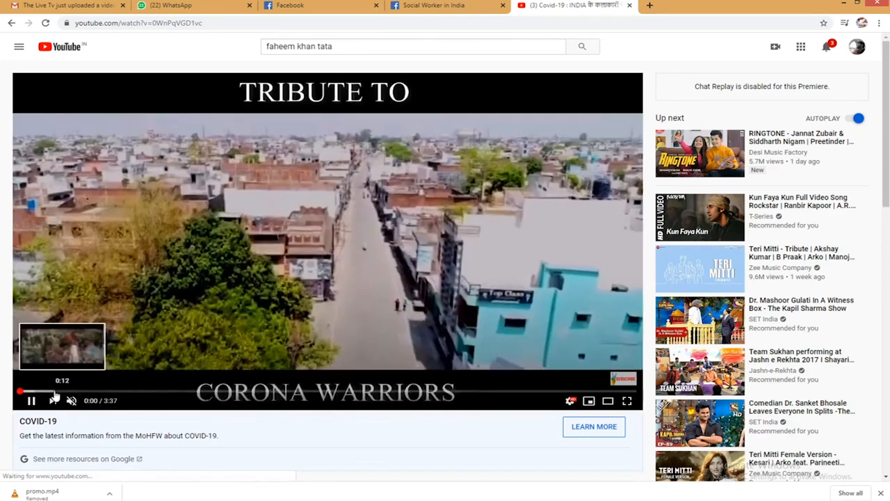
click(159, 295)
key(alt+Tab)
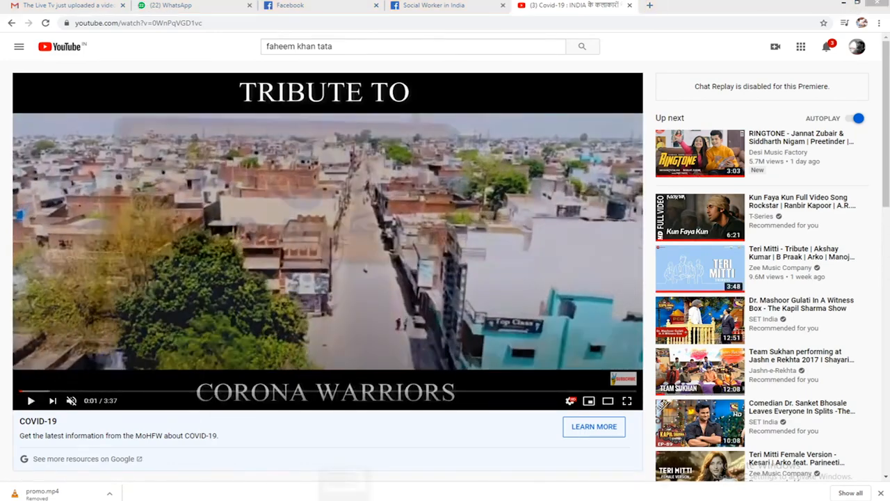